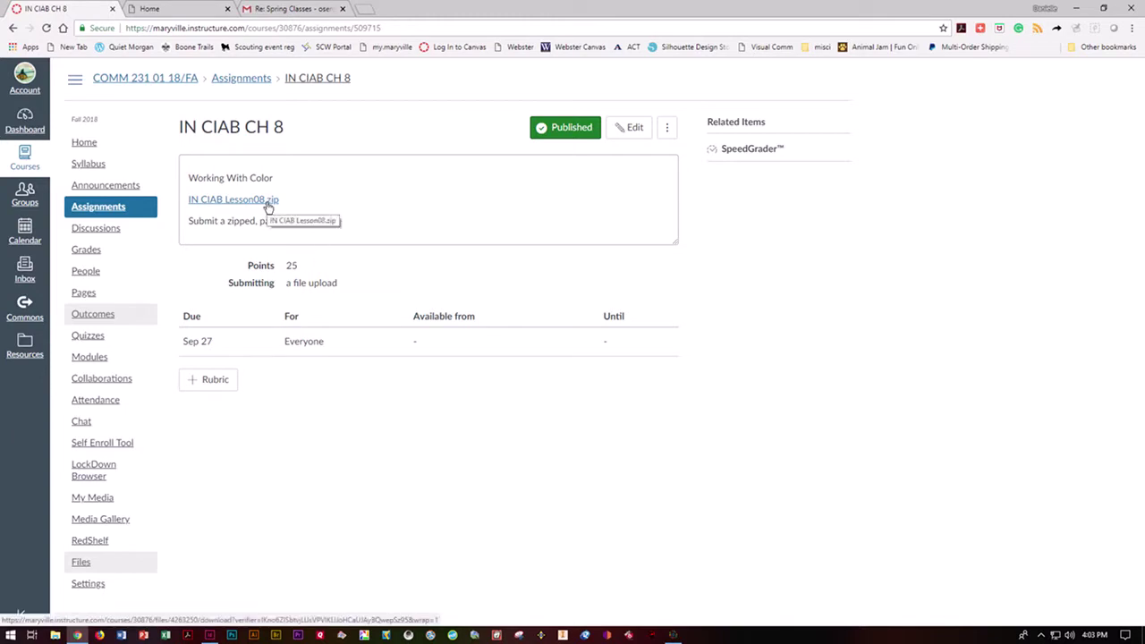
Switch from the browser to the desktop and open the inner IN CIAB Lesson08 folder inside the extracted lesson folder.
{"action": "left_click", "coordinate": [1076, 8]}
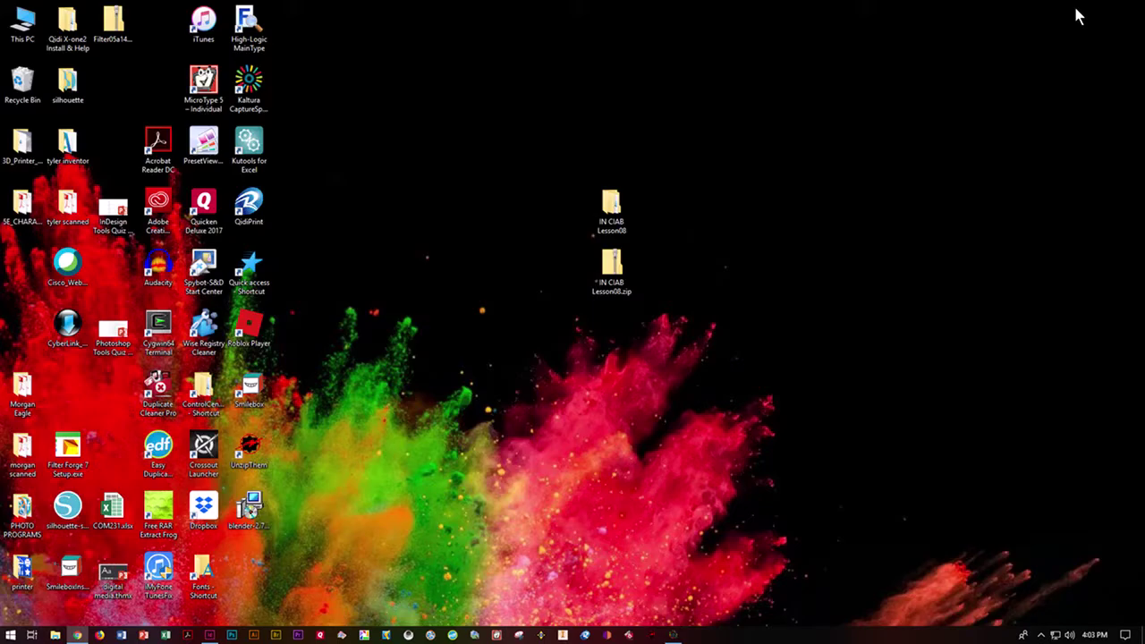
{"action": "right_click", "coordinate": [624, 269]}
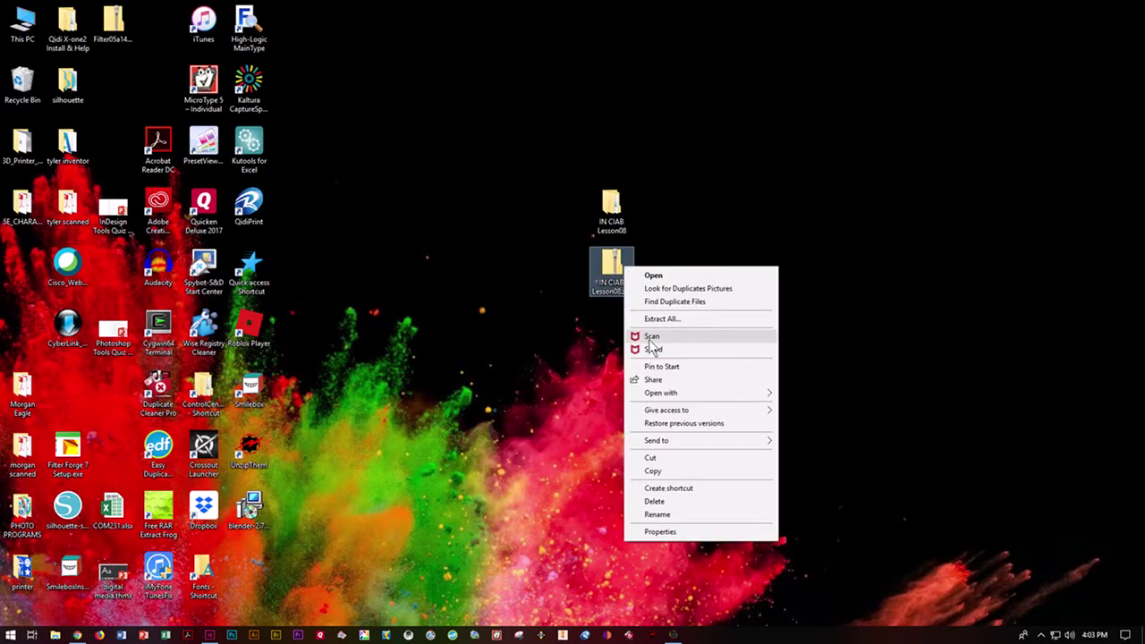
{"action": "left_click", "coordinate": [663, 249]}
{"action": "left_click", "coordinate": [611, 208]}
{"action": "double_click", "coordinate": [611, 207]}
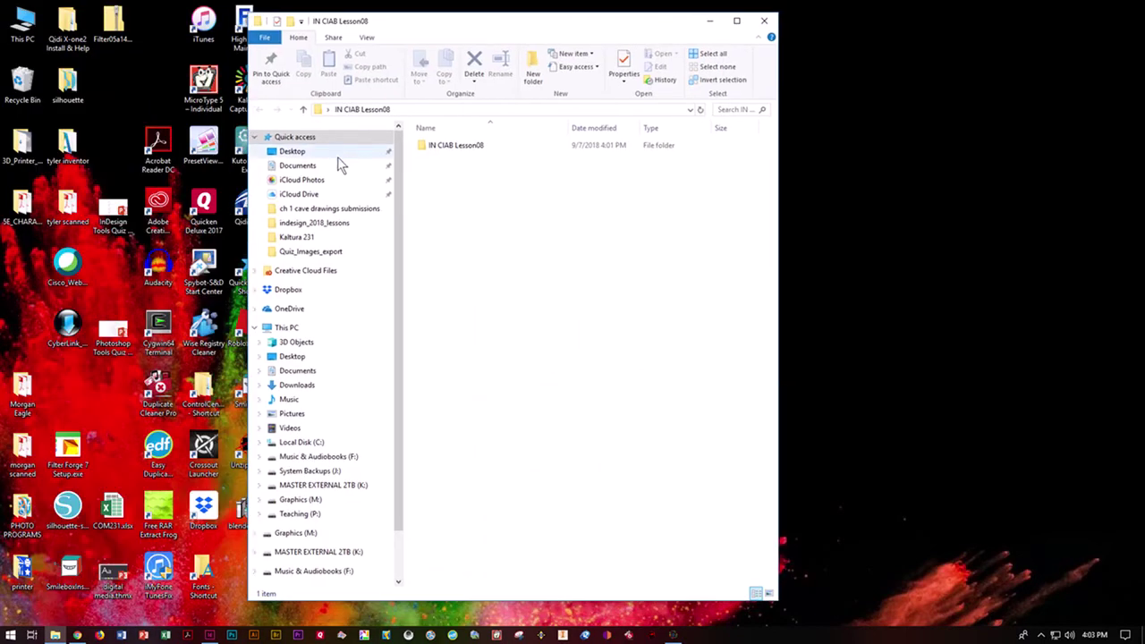
{"action": "double_click", "coordinate": [422, 146]}
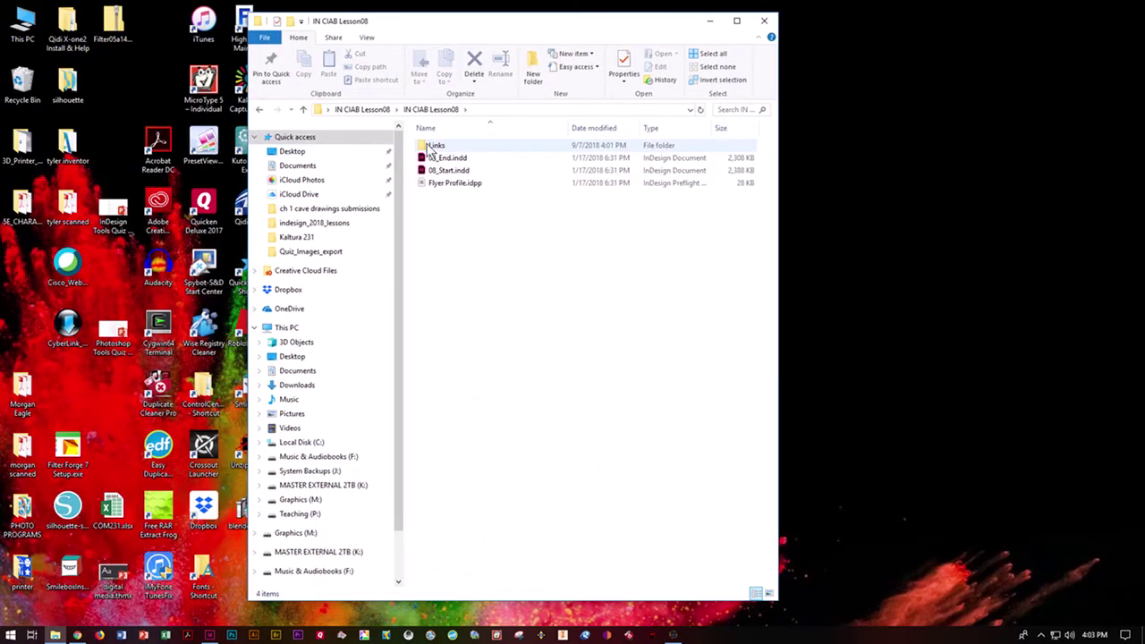
Look into the Links folder, return to the lesson files, and open 08_Start.indd in InDesign with its modified links updated.
{"action": "double_click", "coordinate": [431, 146]}
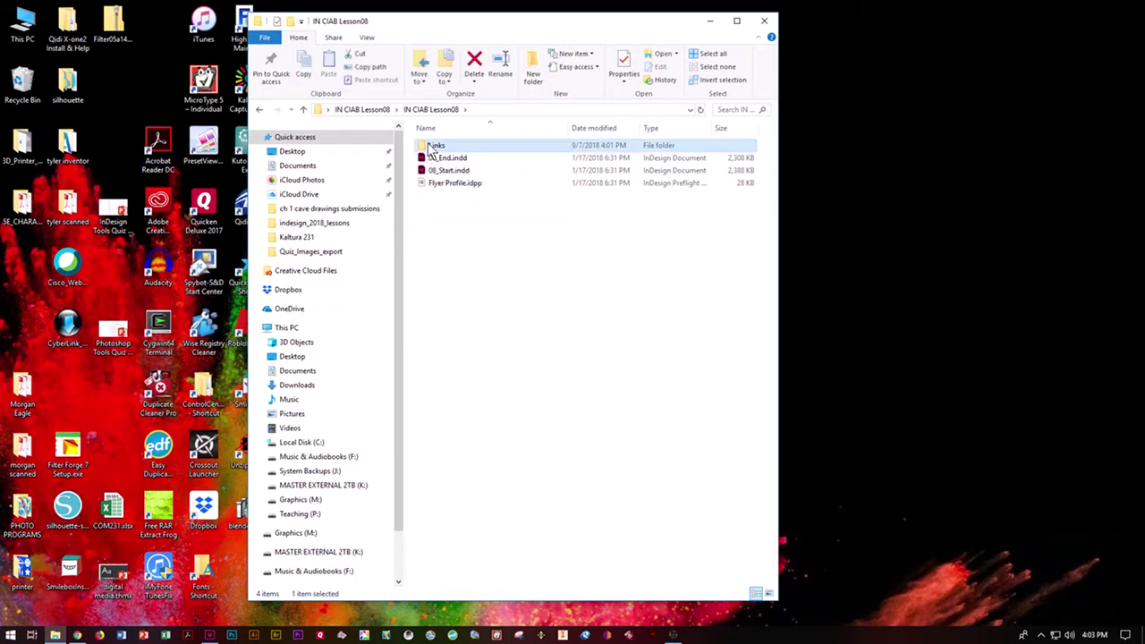
{"action": "left_click", "coordinate": [260, 110]}
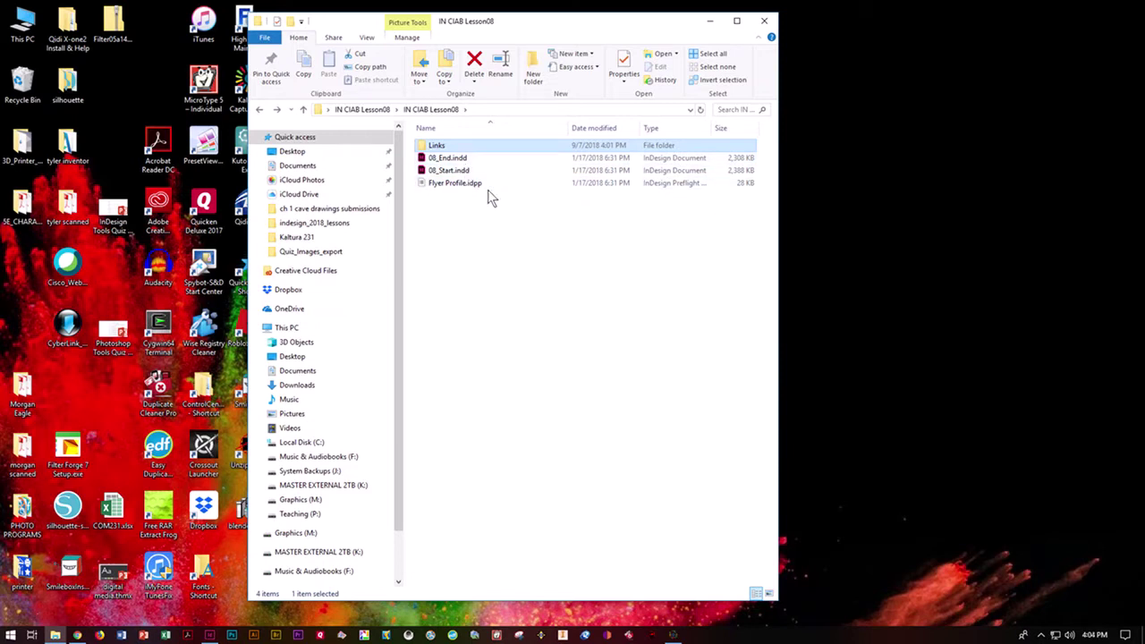
{"action": "double_click", "coordinate": [441, 172]}
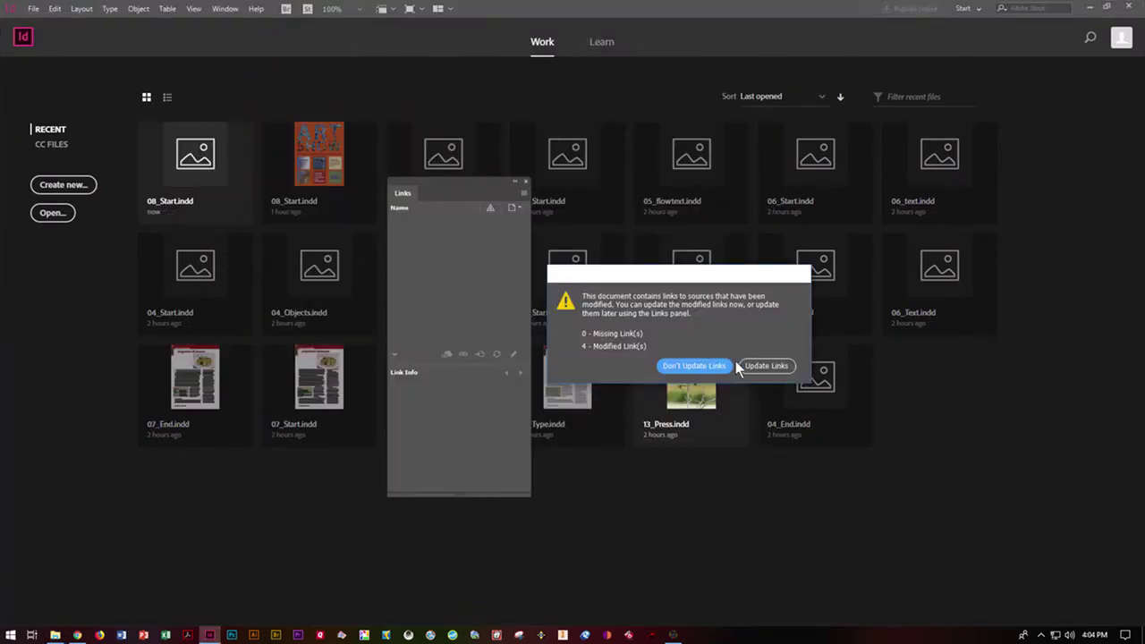
{"action": "left_click", "coordinate": [755, 367]}
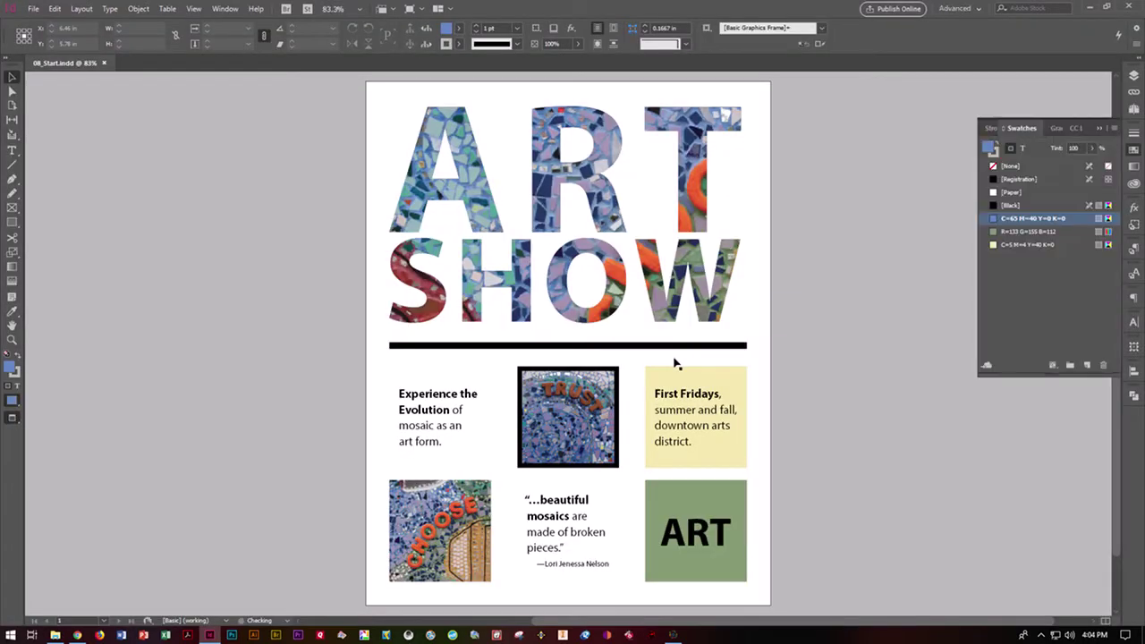
Save a copy of the document as 08_Color in the IN CIAB Lesson08 folder as an InDesign CC 2018 document.
{"action": "left_click", "coordinate": [34, 9]}
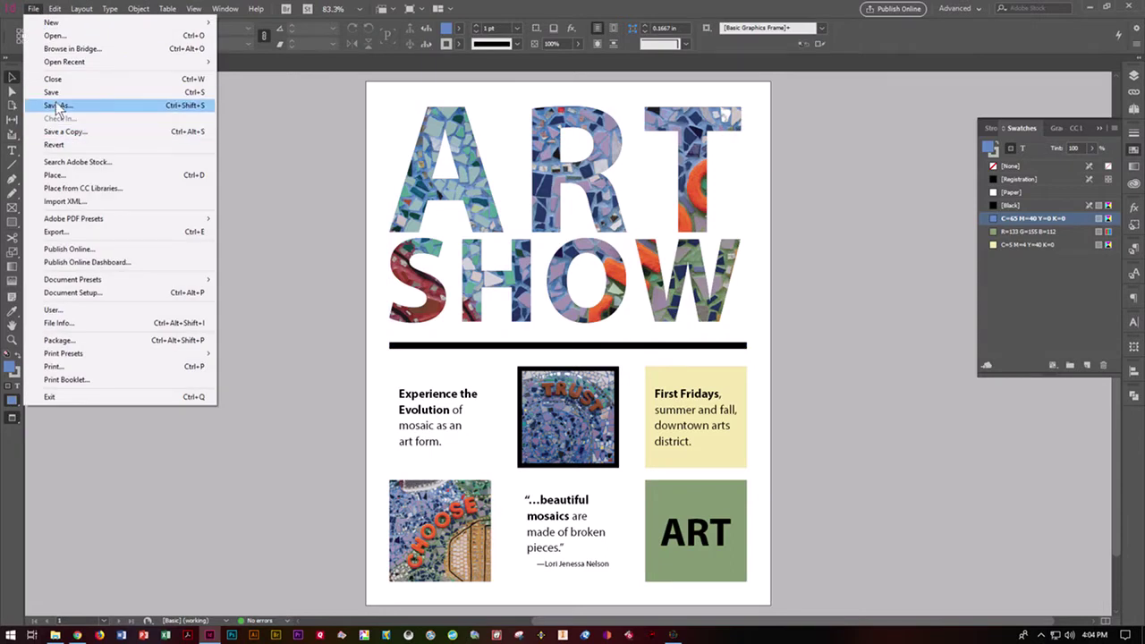
{"action": "left_click", "coordinate": [55, 105]}
{"action": "left_click_drag", "start_coordinate": [468, 421], "coordinate": [652, 439]}
{"action": "key", "text": "BackSpace"}
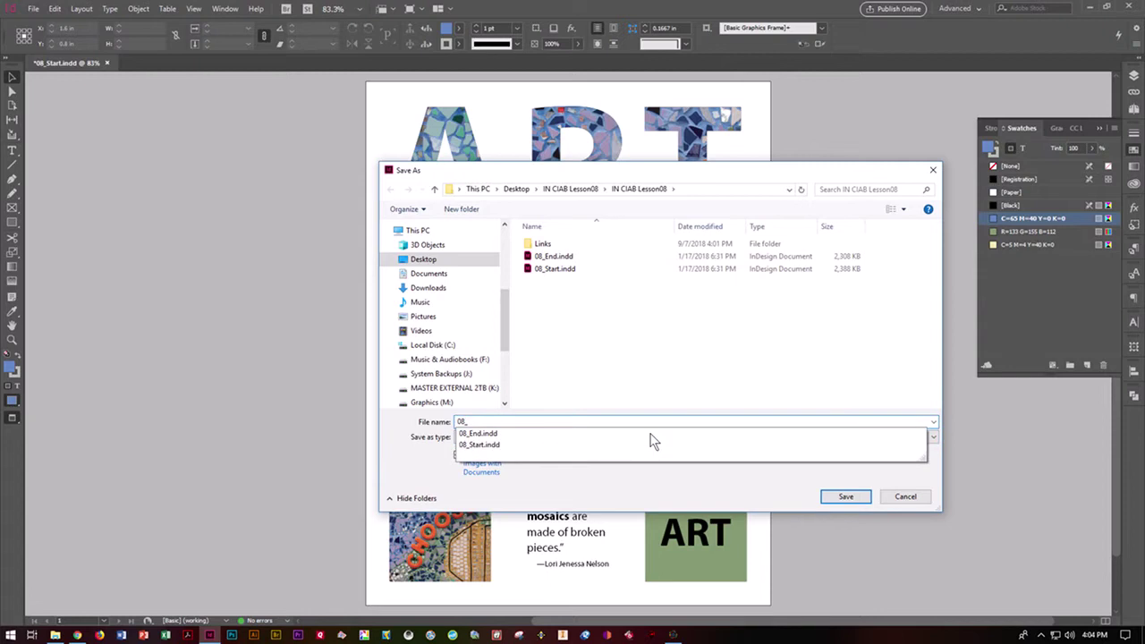
{"action": "type", "text": "Color"}
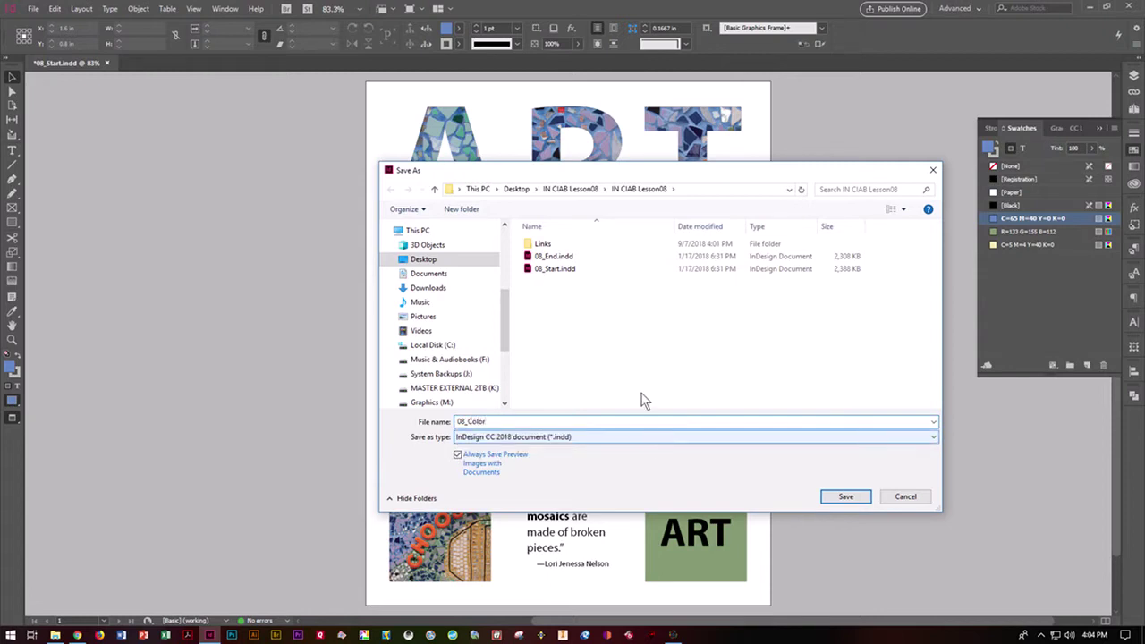
{"action": "left_click", "coordinate": [846, 498]}
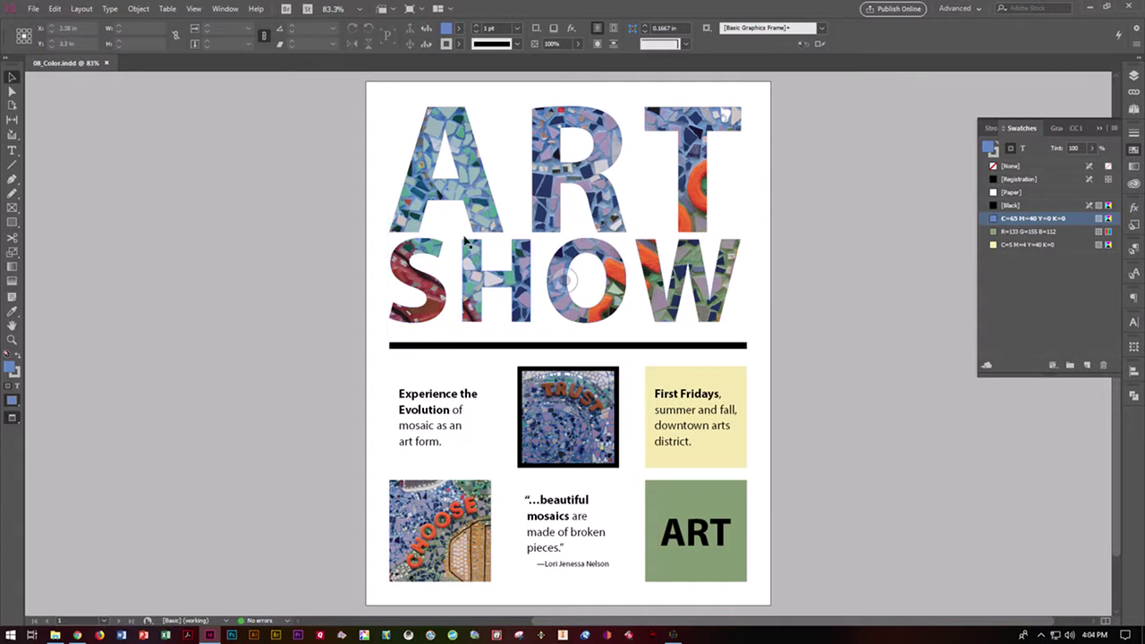
Set the document's display performance to High Quality Display.
{"action": "left_click", "coordinate": [194, 9]}
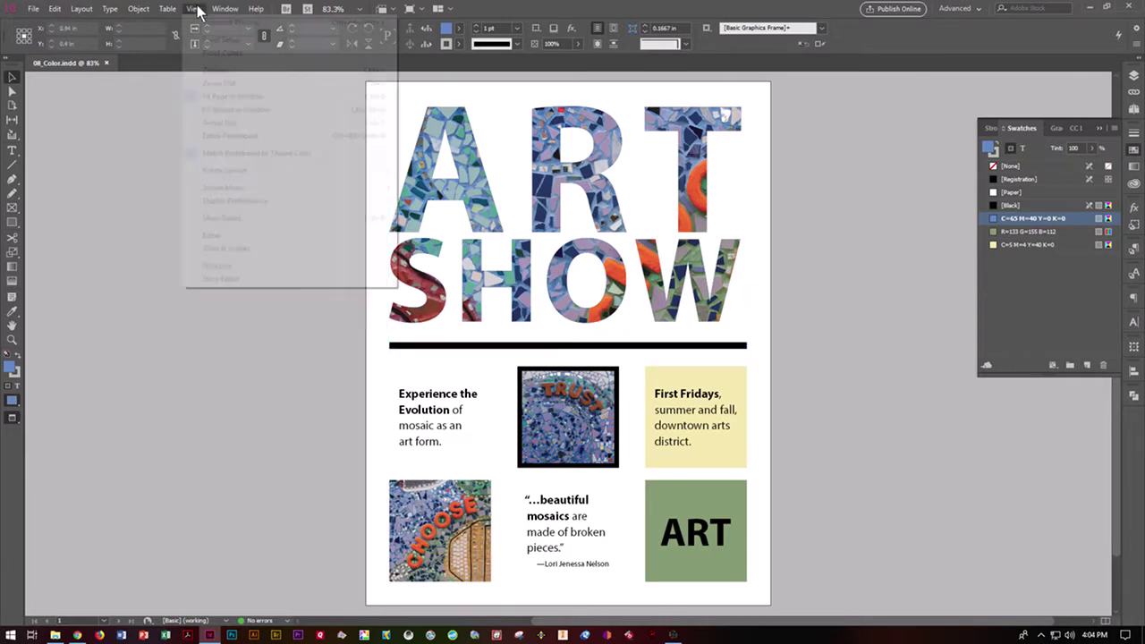
{"action": "mouse_move", "coordinate": [224, 202]}
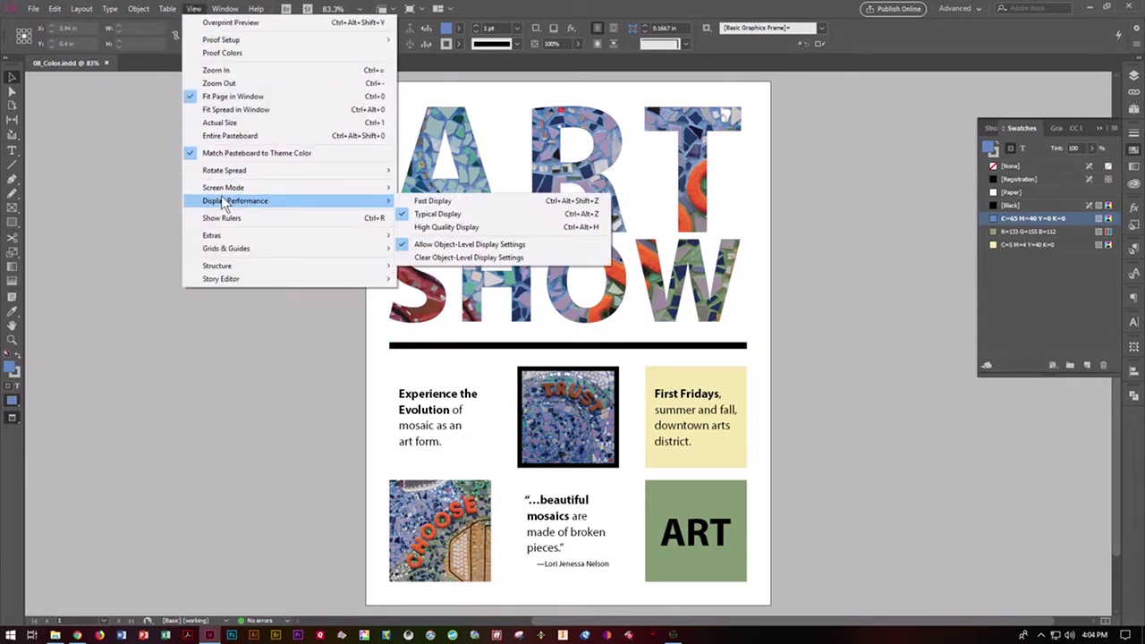
{"action": "left_click", "coordinate": [447, 226]}
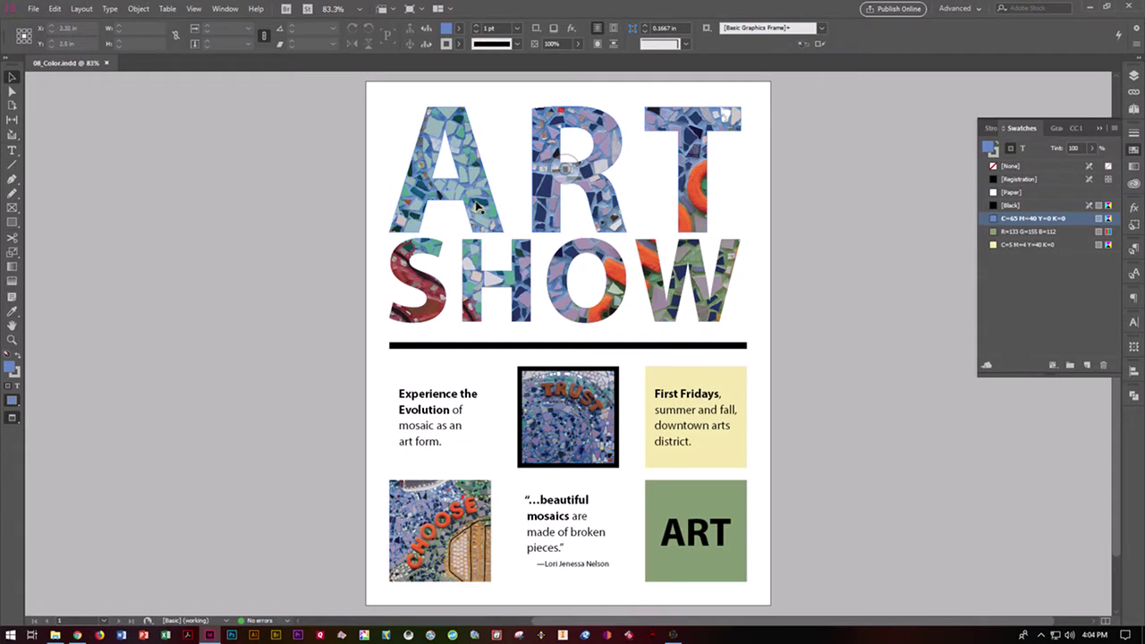
Switch the display performance to Fast Display to preview the images as gray placeholders.
{"action": "left_click", "coordinate": [225, 9]}
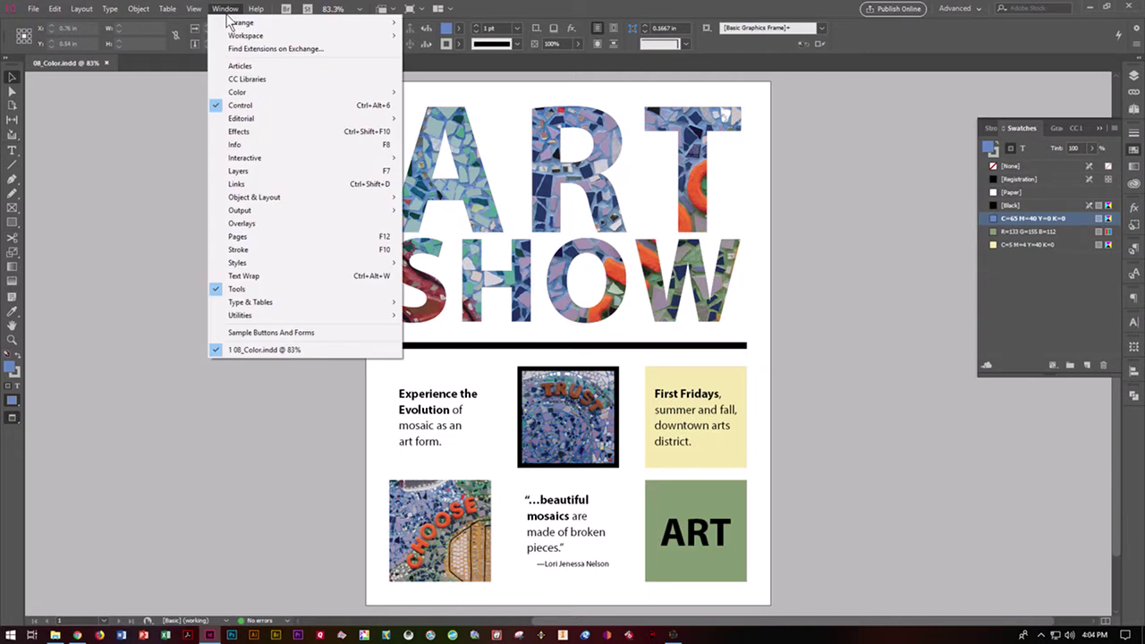
{"action": "mouse_move", "coordinate": [190, 9]}
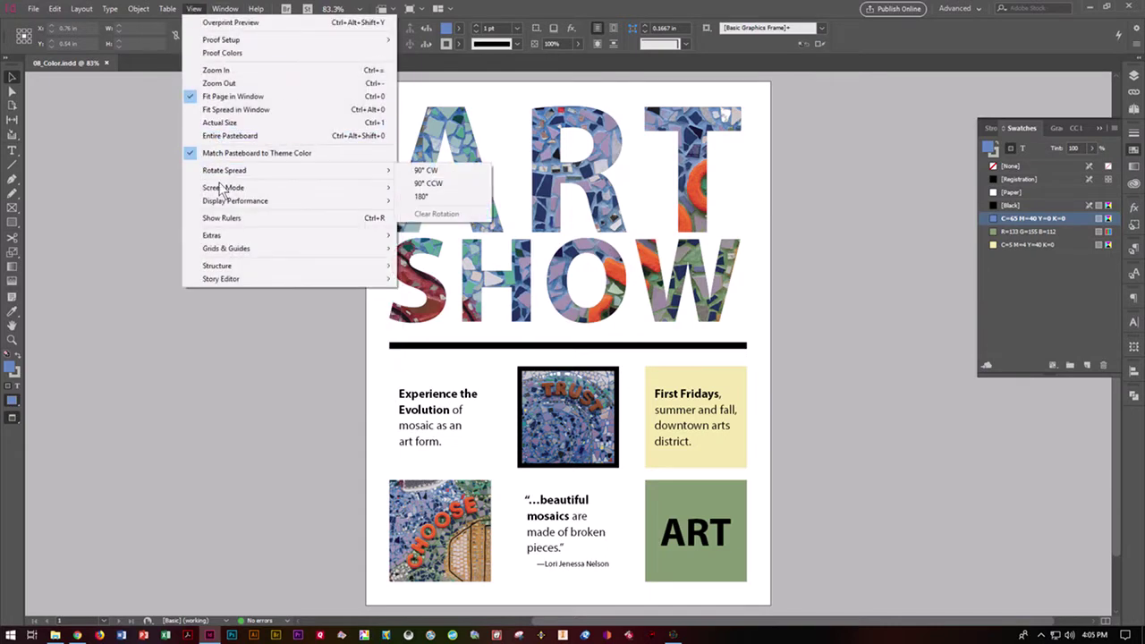
{"action": "mouse_move", "coordinate": [226, 202]}
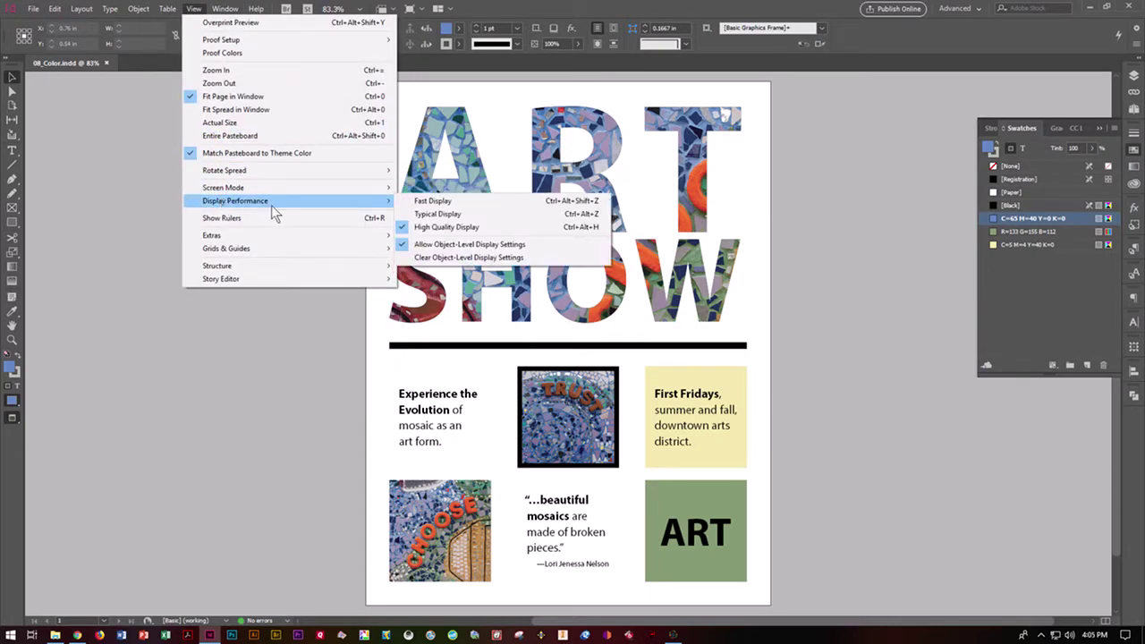
{"action": "left_click", "coordinate": [432, 202]}
{"action": "left_click", "coordinate": [541, 393]}
{"action": "left_click", "coordinate": [349, 130]}
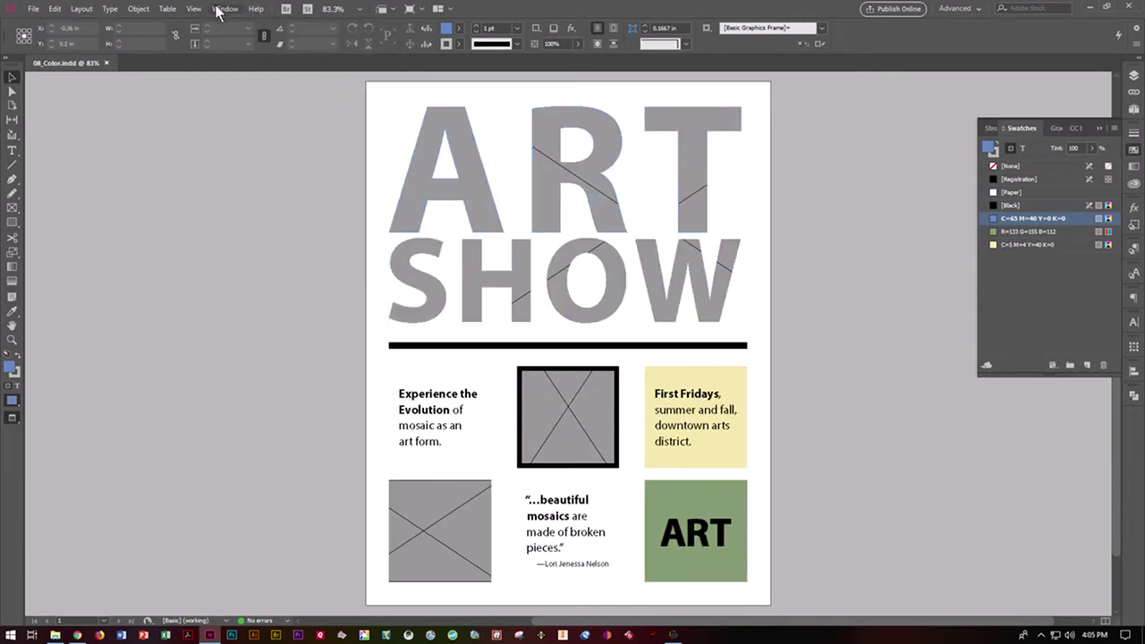
Return the display performance from Fast Display to High Quality Display.
{"action": "left_click", "coordinate": [219, 8]}
{"action": "left_click", "coordinate": [193, 8]}
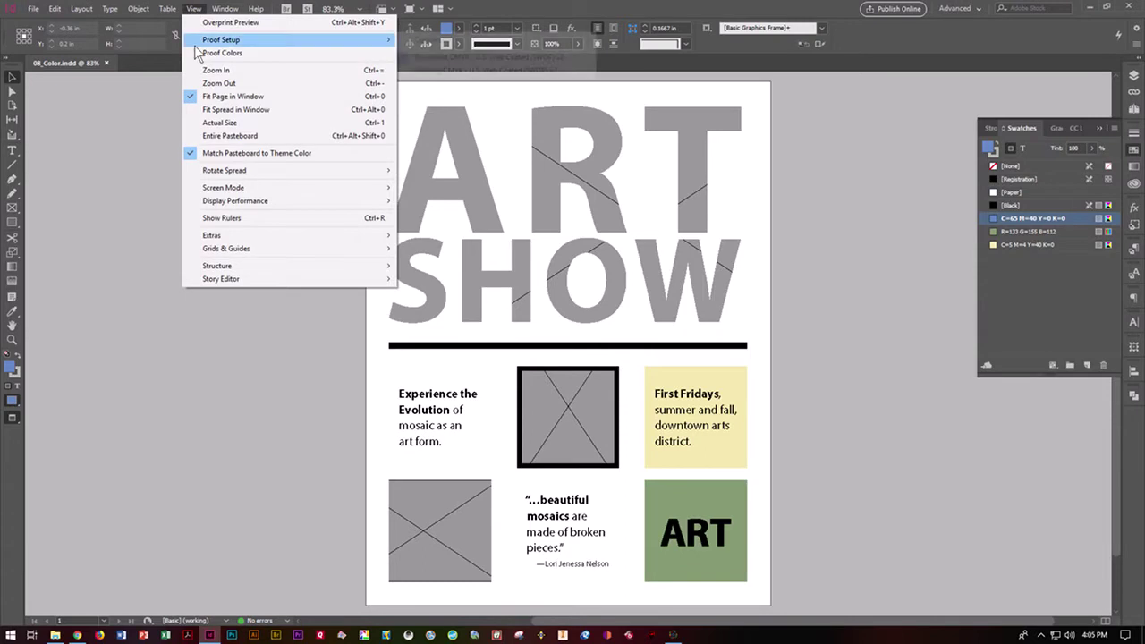
{"action": "mouse_move", "coordinate": [295, 205]}
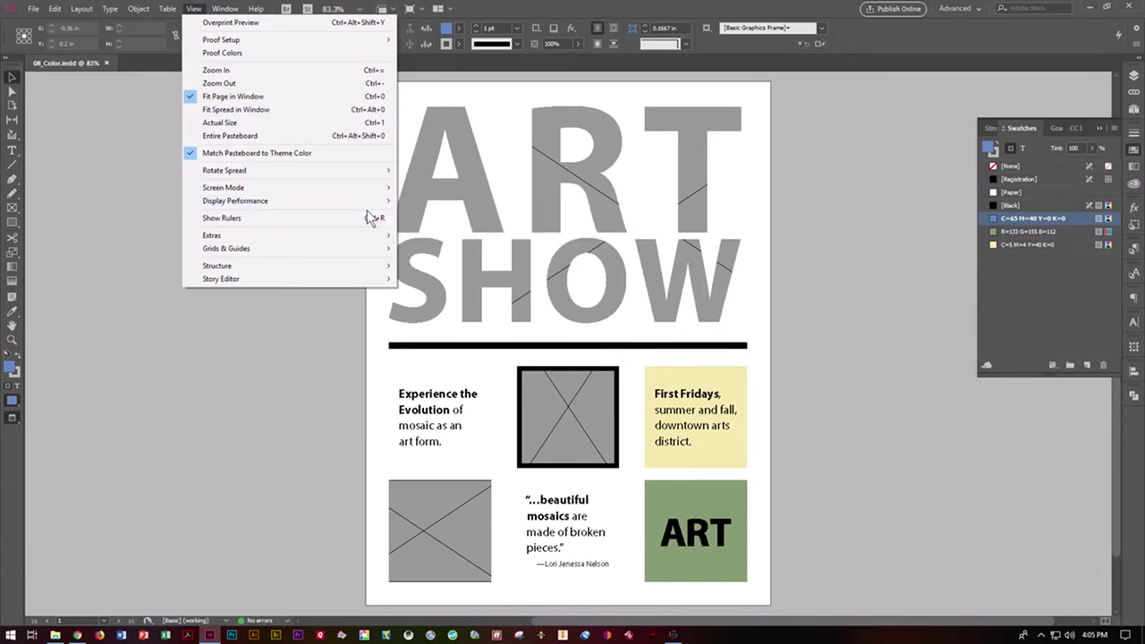
{"action": "mouse_move", "coordinate": [394, 202]}
{"action": "left_click", "coordinate": [424, 228]}
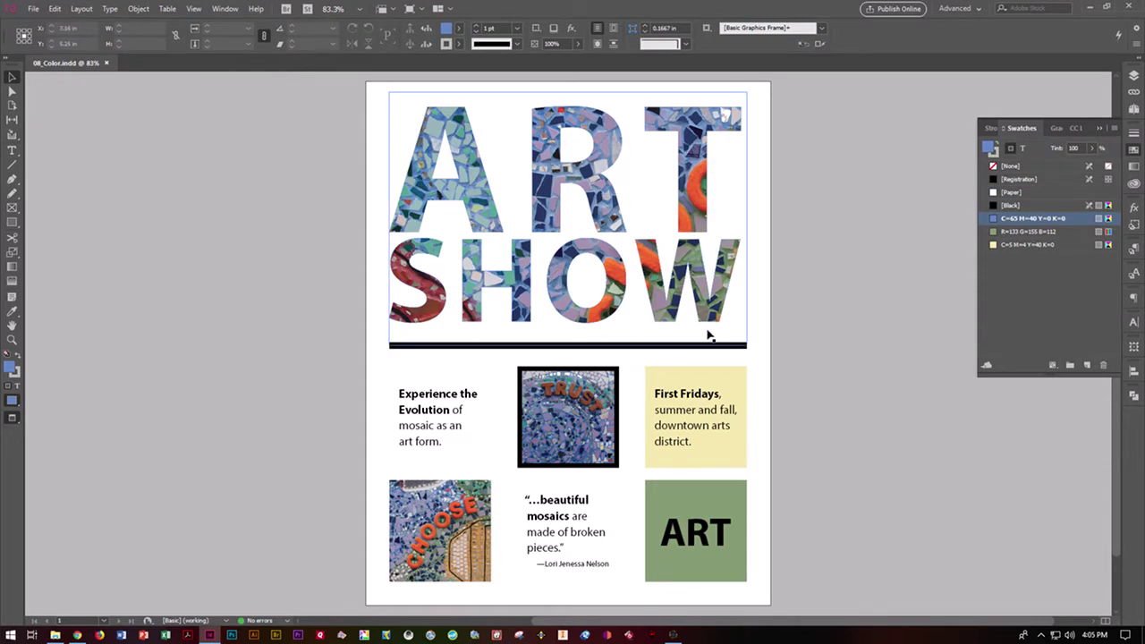
Review the working spaces, color management policies and conversion options in Color Settings, and close the dialog.
{"action": "left_click", "coordinate": [55, 9]}
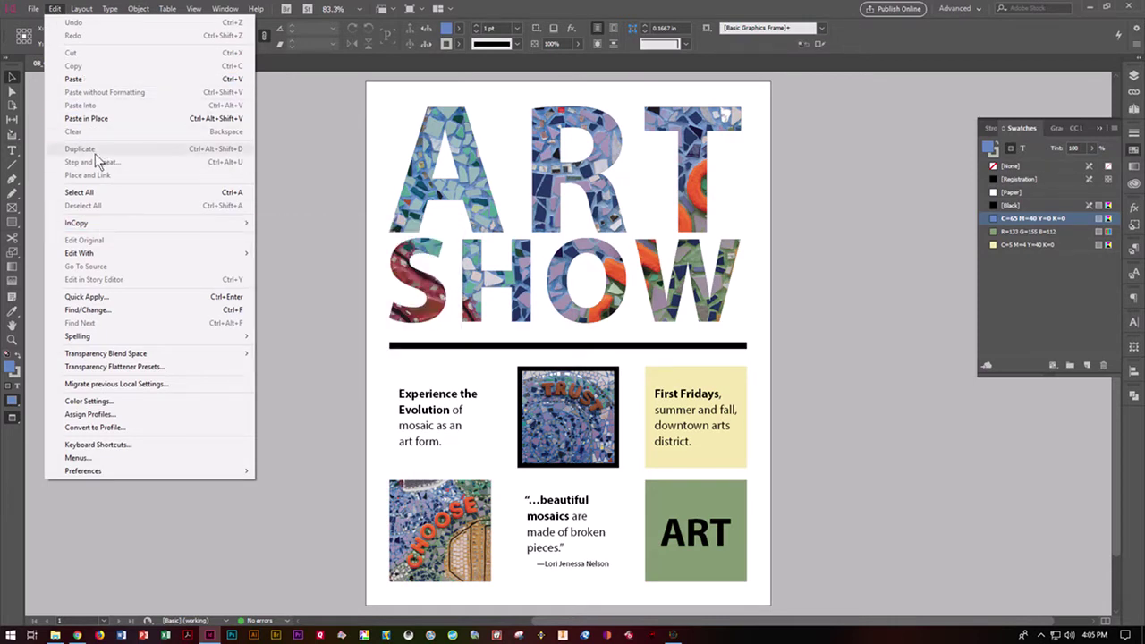
{"action": "left_click", "coordinate": [89, 402]}
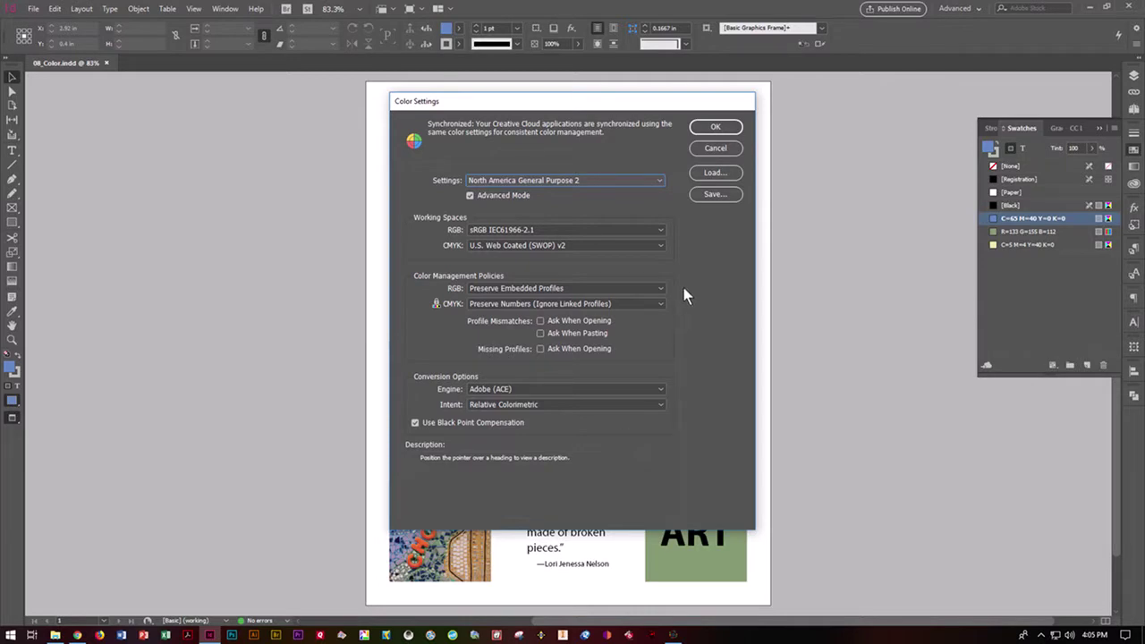
{"action": "left_click", "coordinate": [713, 149]}
{"action": "left_click", "coordinate": [714, 126]}
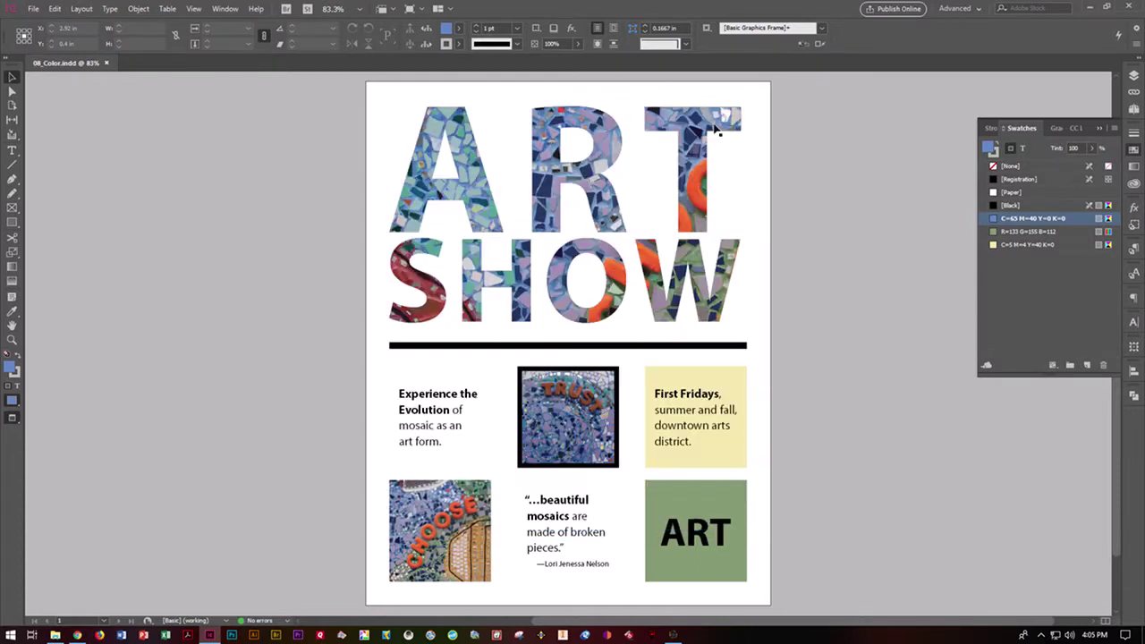
{"action": "left_click", "coordinate": [733, 151]}
Open a second window for 08_Color.indd and tile both windows side by side.
{"action": "left_click", "coordinate": [220, 11]}
{"action": "mouse_move", "coordinate": [223, 23]}
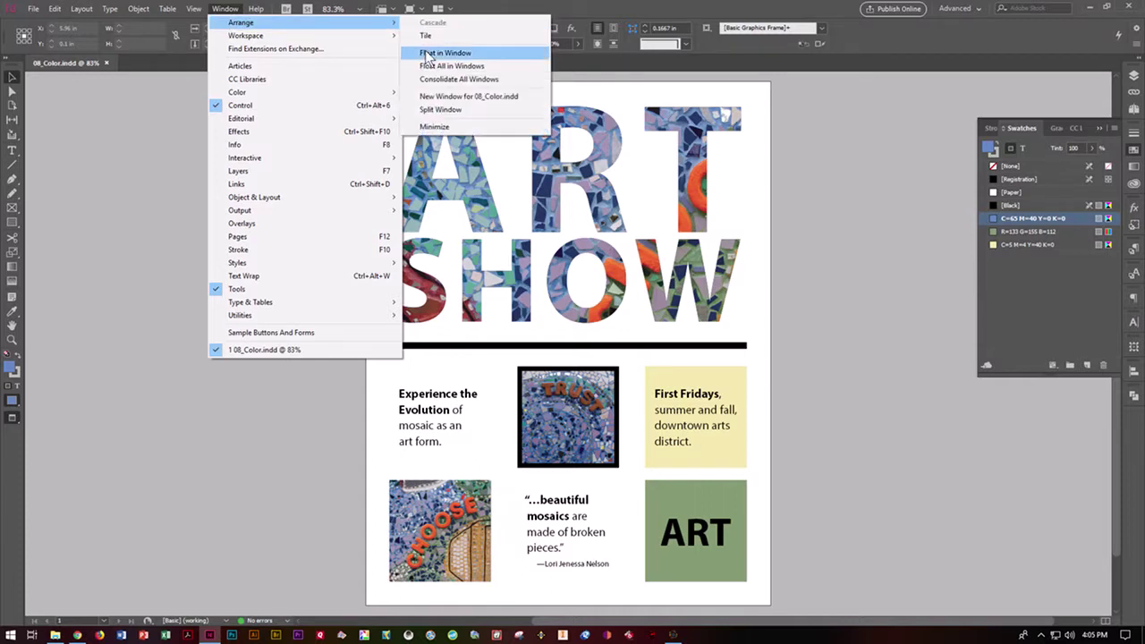
{"action": "left_click", "coordinate": [437, 97]}
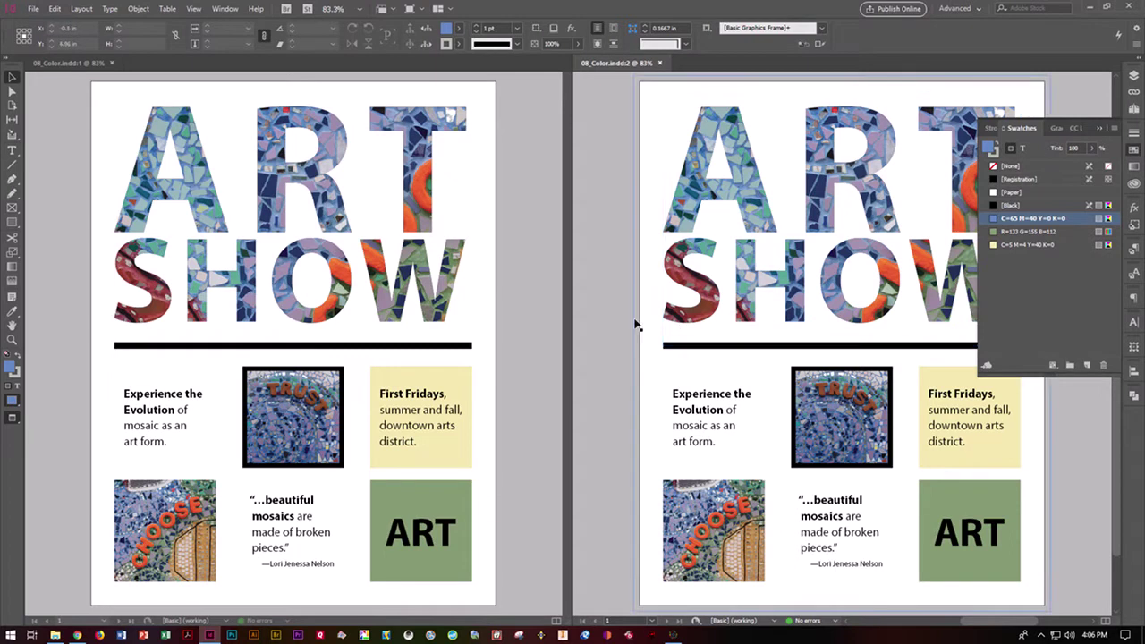
Collapse the Swatches panel and turn on Proof Colors for the second document window.
{"action": "left_click", "coordinate": [1100, 128]}
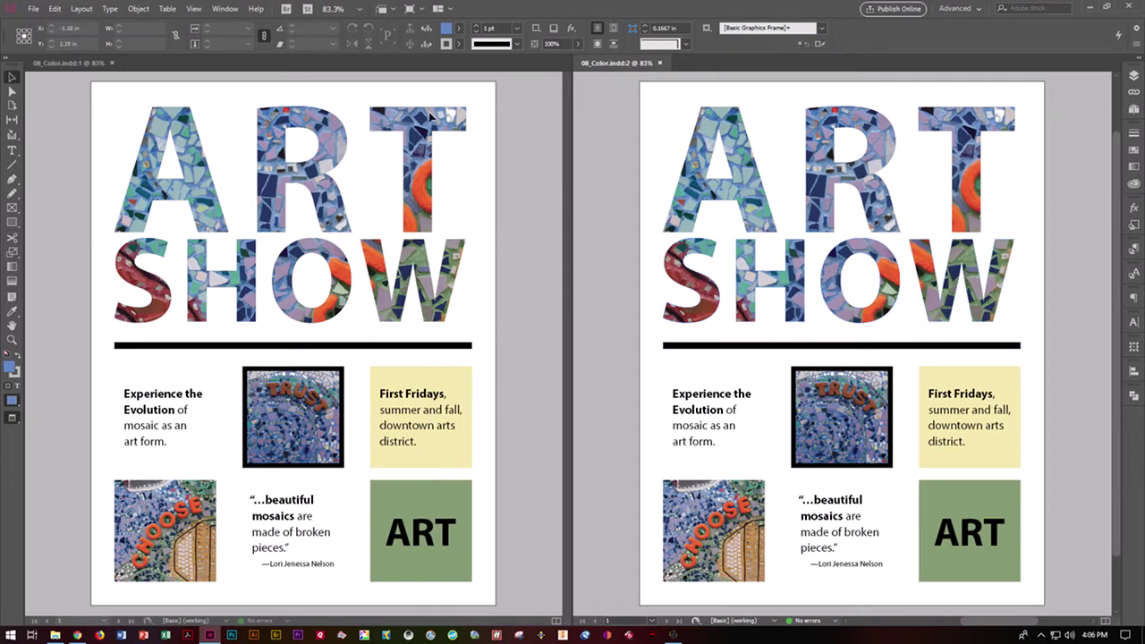
{"action": "left_click", "coordinate": [193, 8]}
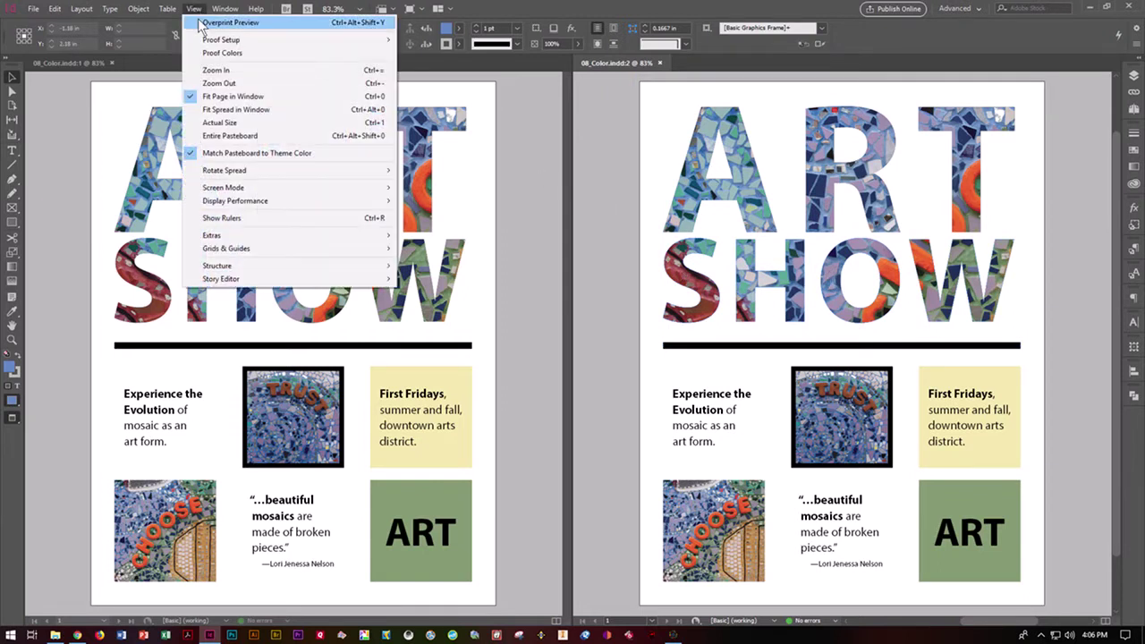
{"action": "left_click", "coordinate": [209, 52]}
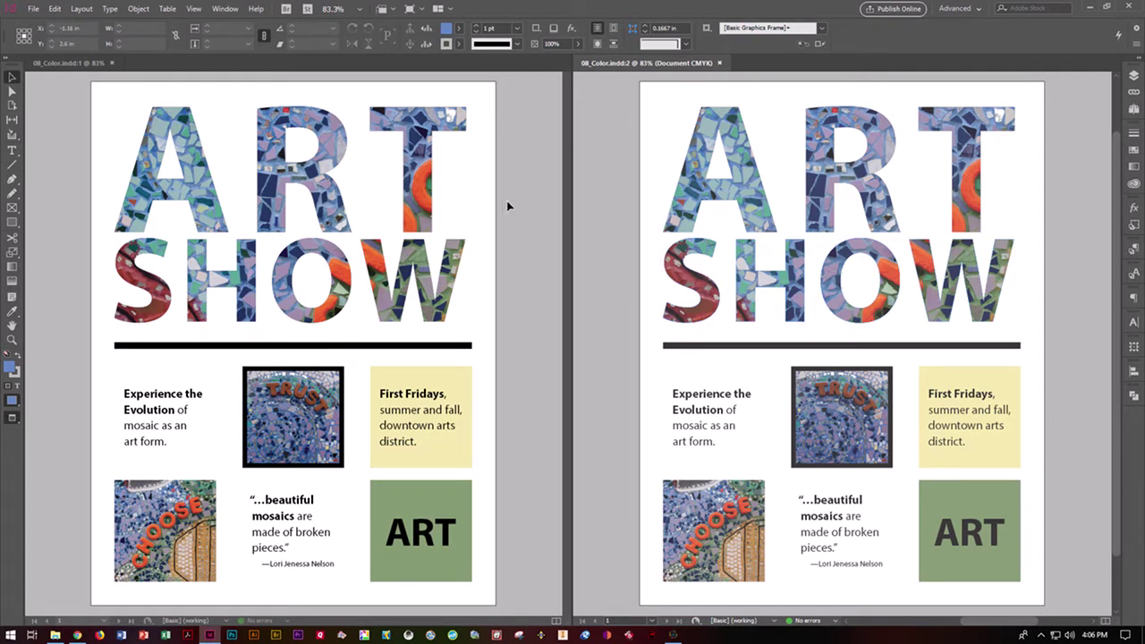
Soft-proof the second document window with a custom proof condition simulating Dot Gain 20%, and close that window.
{"action": "left_click", "coordinate": [193, 9]}
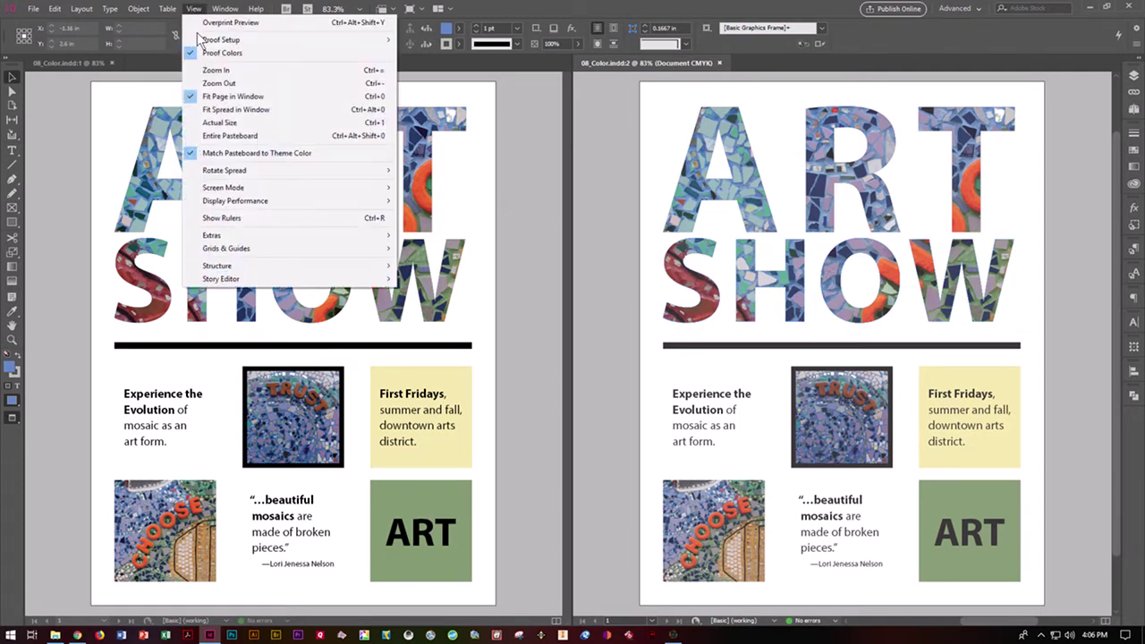
{"action": "mouse_move", "coordinate": [200, 42]}
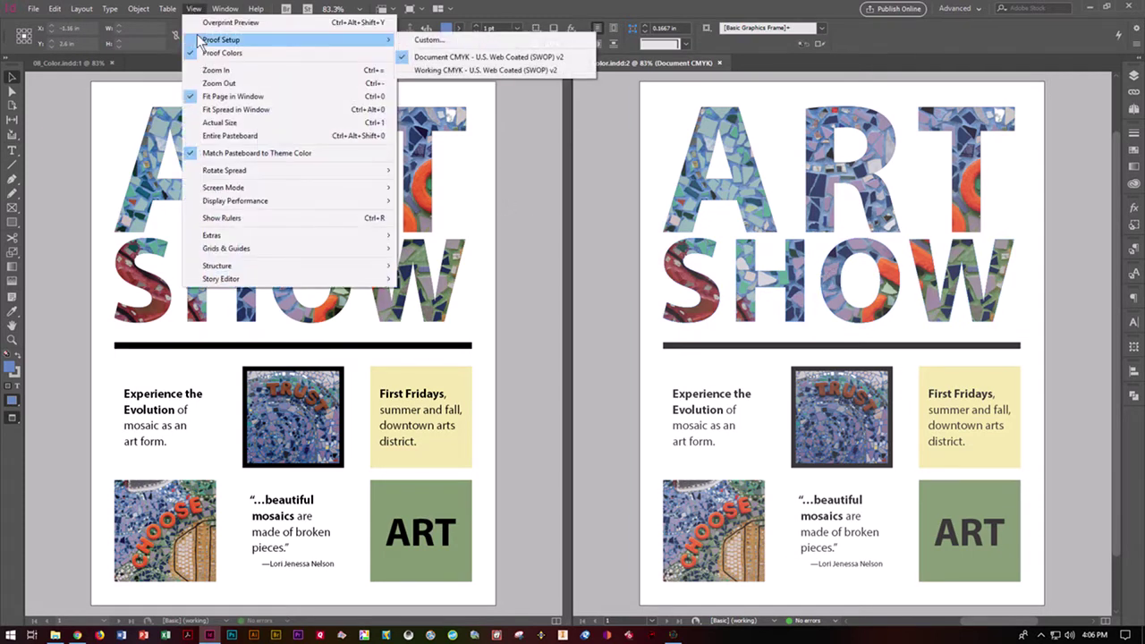
{"action": "left_click", "coordinate": [416, 41]}
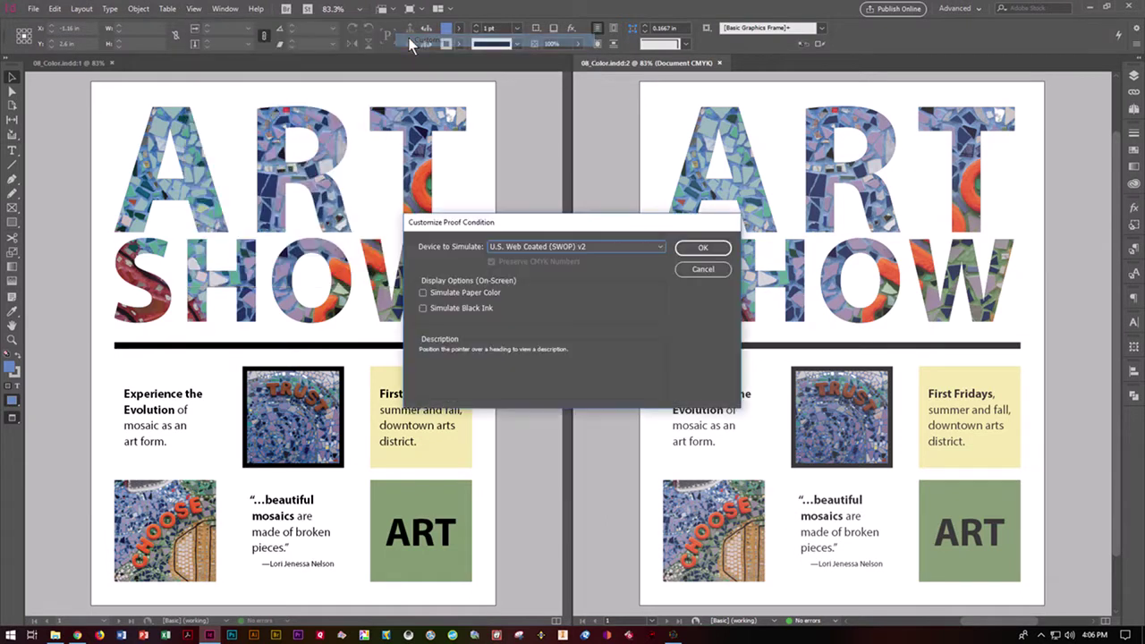
{"action": "left_click", "coordinate": [650, 245]}
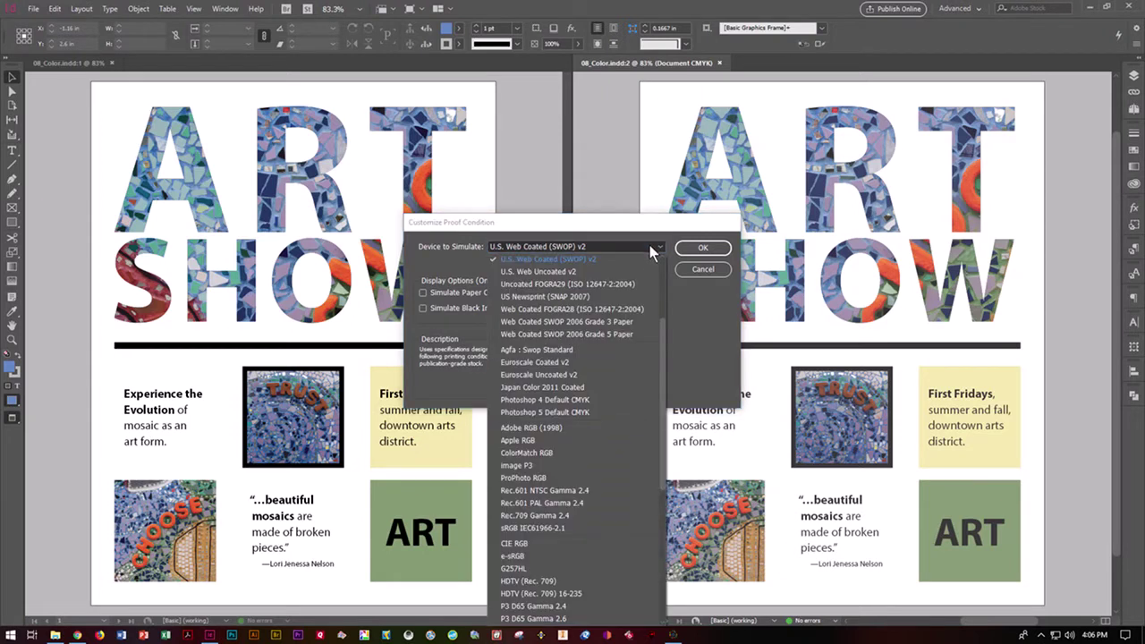
{"action": "scroll", "coordinate": [642, 379], "scroll_direction": "down", "scroll_amount": 5}
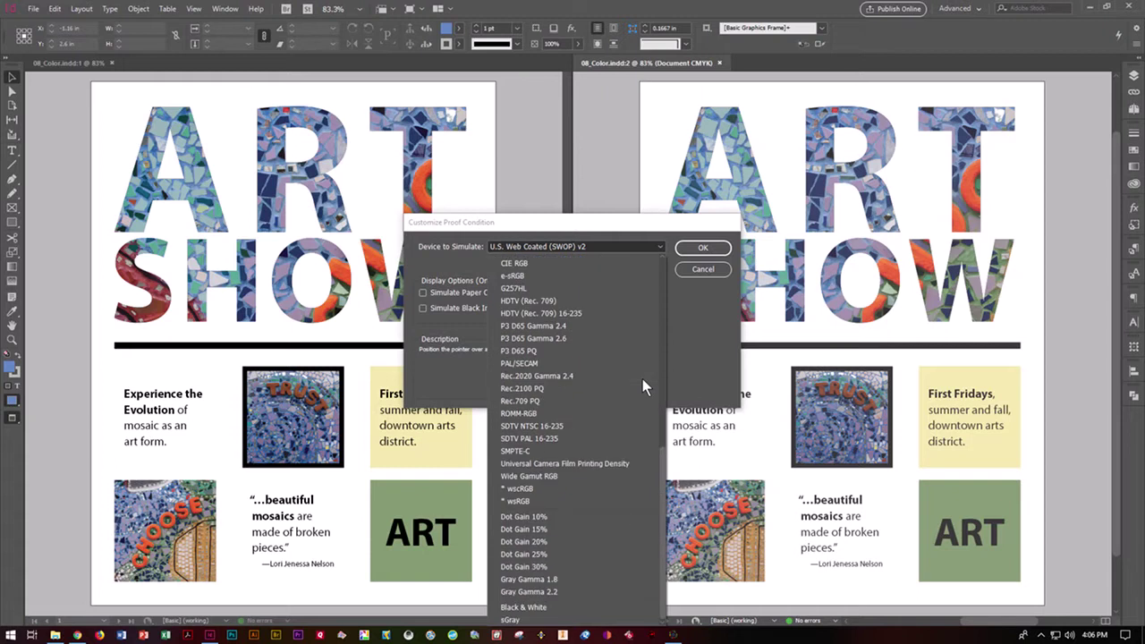
{"action": "left_click", "coordinate": [548, 541]}
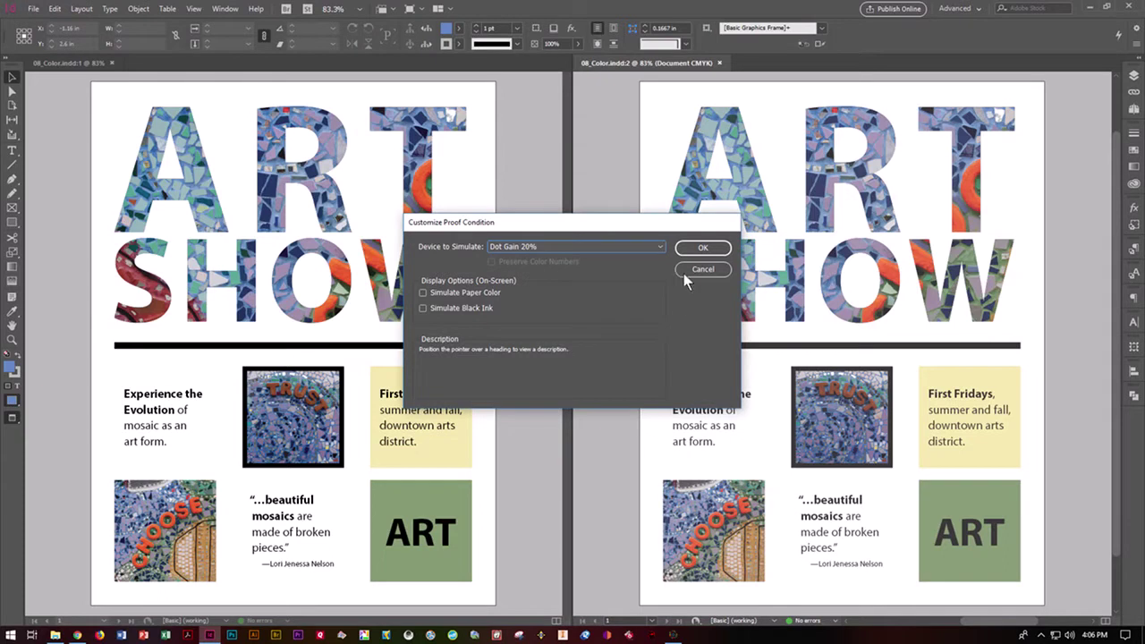
{"action": "left_click", "coordinate": [689, 246]}
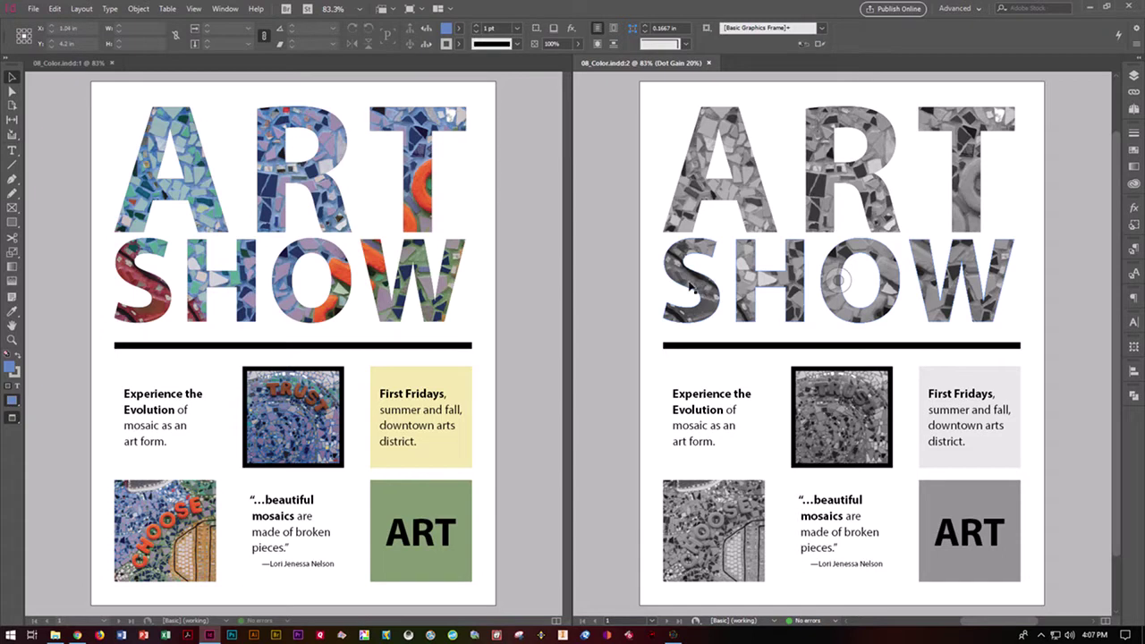
{"action": "left_click", "coordinate": [709, 62]}
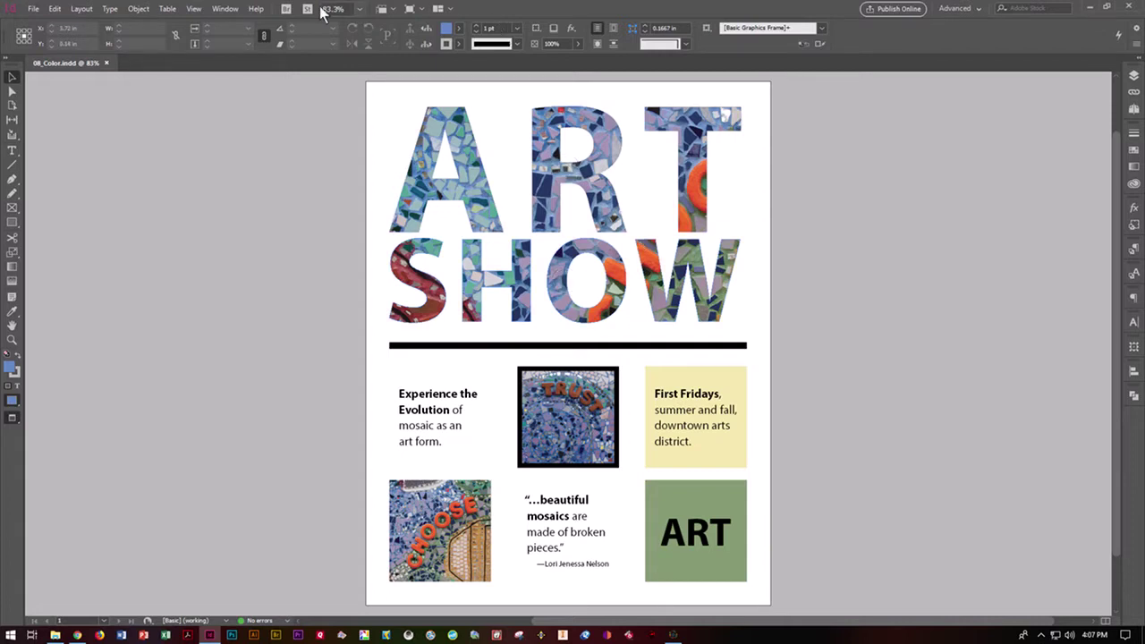
Show the Preflight panel and move it clear of the flyer page.
{"action": "left_click", "coordinate": [226, 11]}
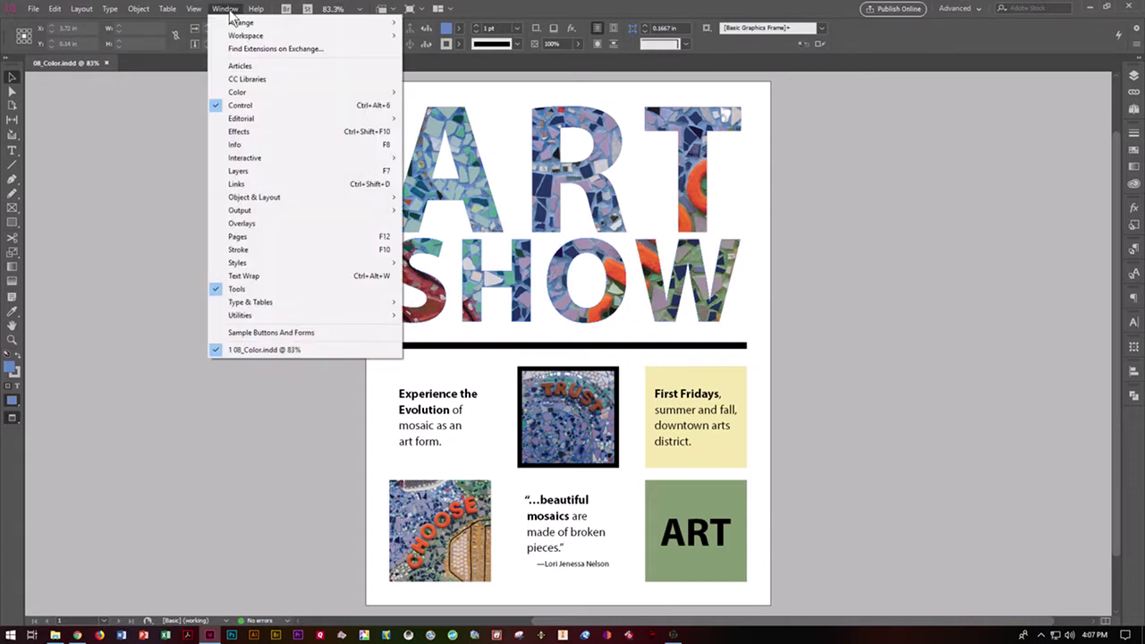
{"action": "mouse_move", "coordinate": [251, 211]}
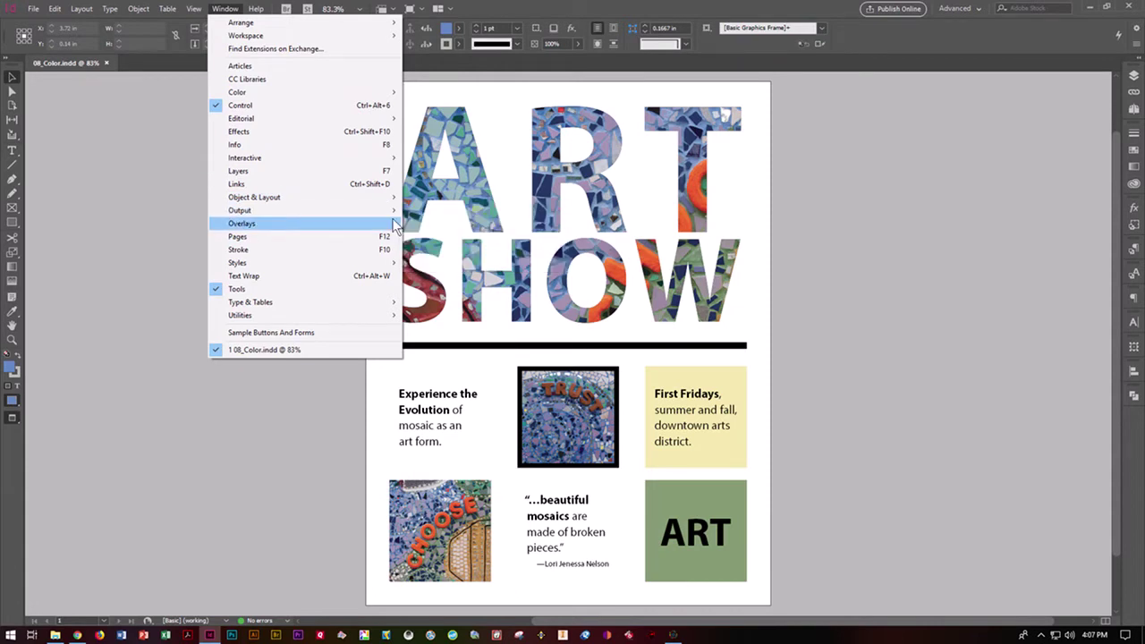
{"action": "mouse_move", "coordinate": [397, 210]}
{"action": "left_click", "coordinate": [487, 230]}
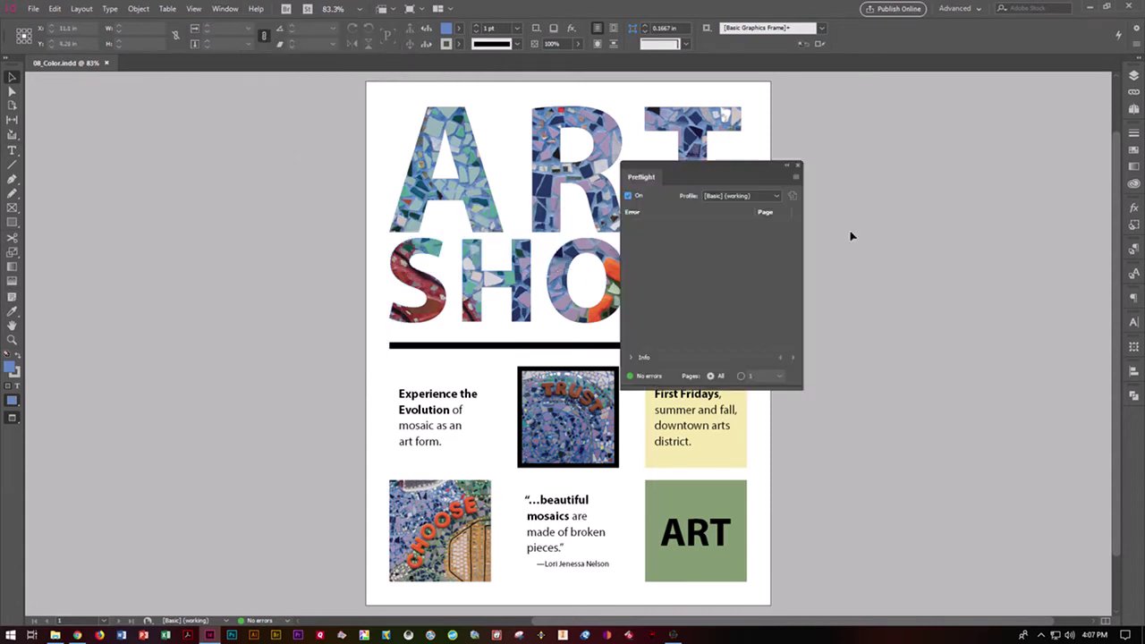
{"action": "left_click_drag", "start_coordinate": [733, 165], "coordinate": [955, 158]}
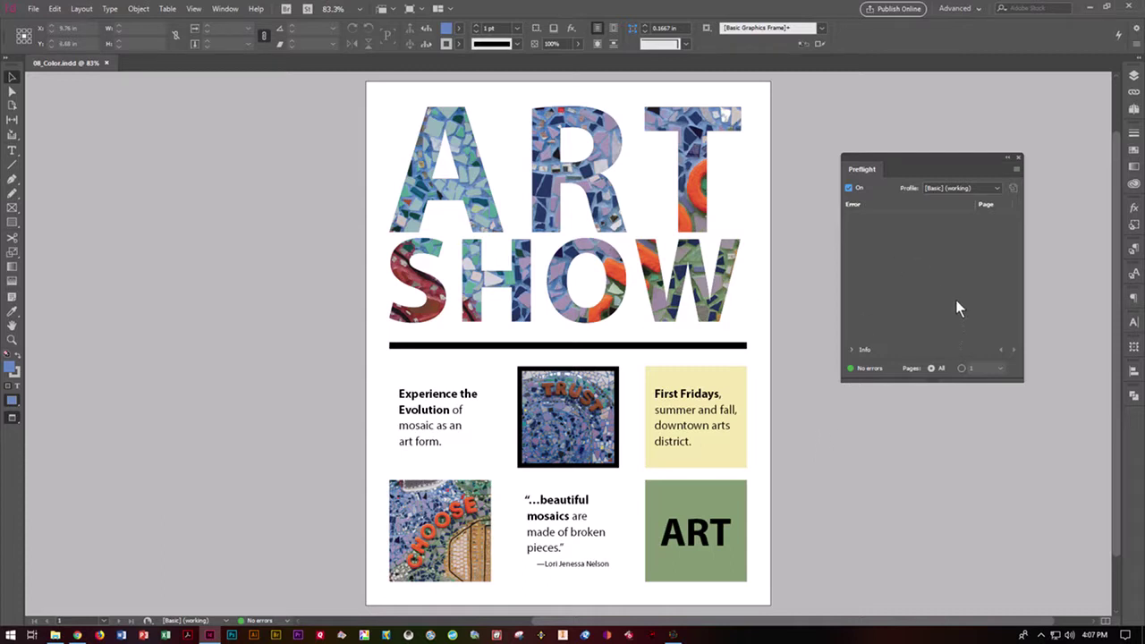
Load Flyer Profile.idpp from the inner IN CIAB Lesson08 folder into the preflight profiles and accept the profile list.
{"action": "left_click", "coordinate": [1017, 169]}
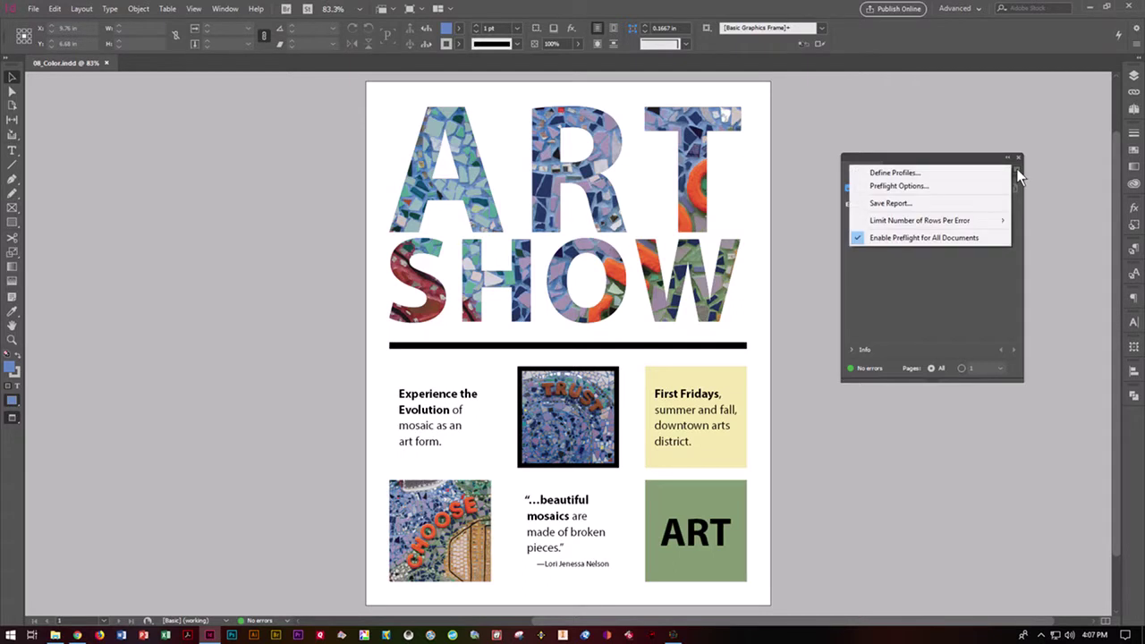
{"action": "left_click", "coordinate": [942, 172]}
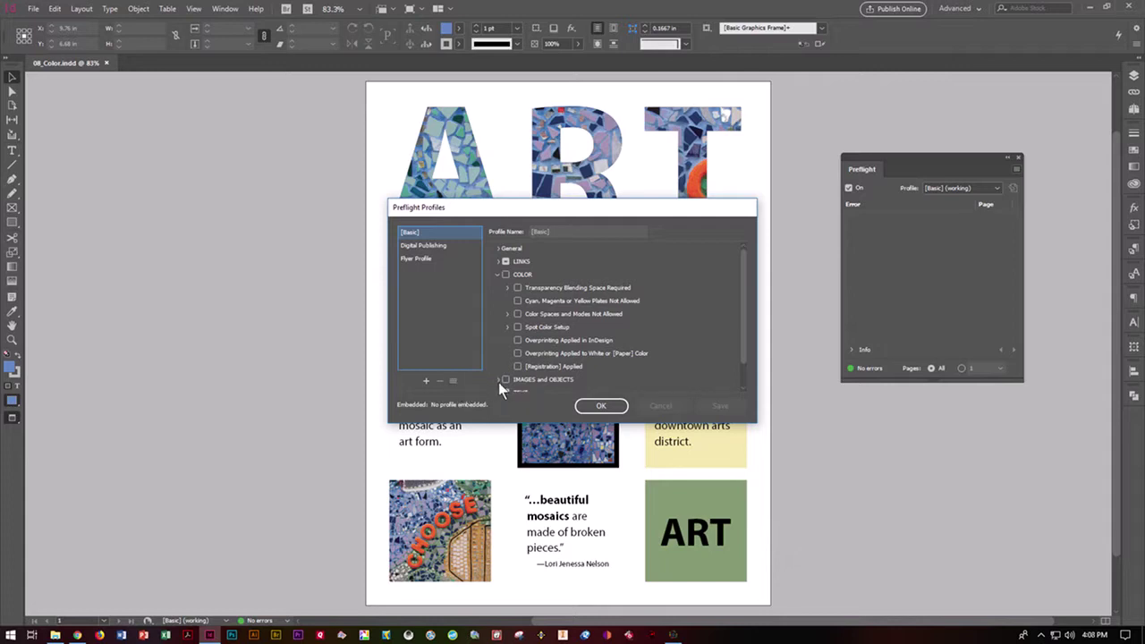
{"action": "left_click", "coordinate": [453, 380]}
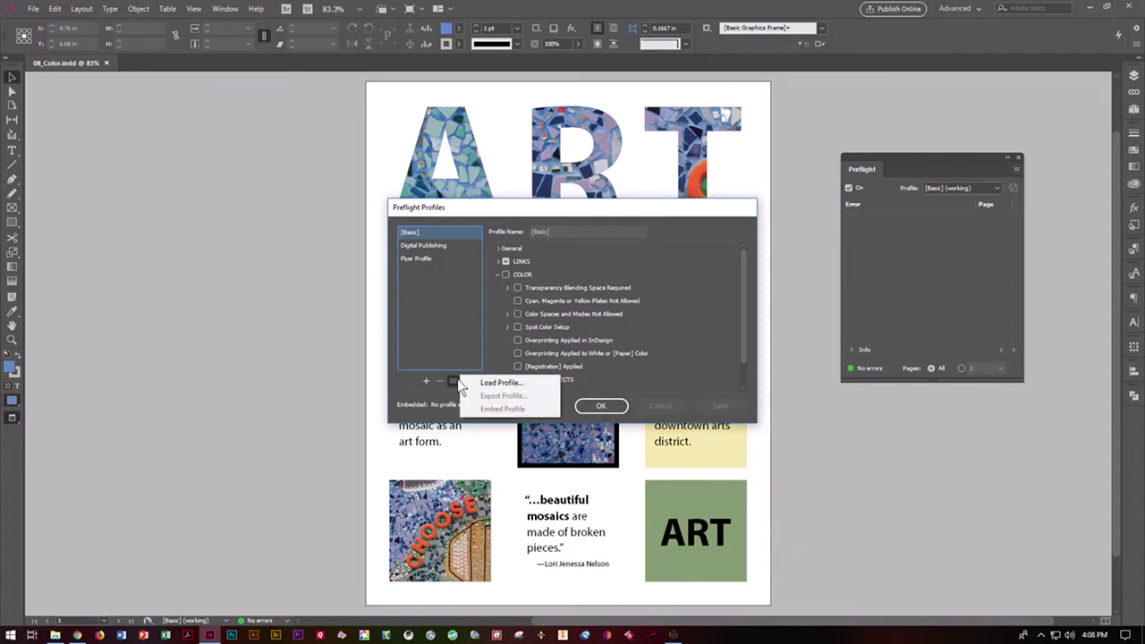
{"action": "left_click", "coordinate": [492, 383]}
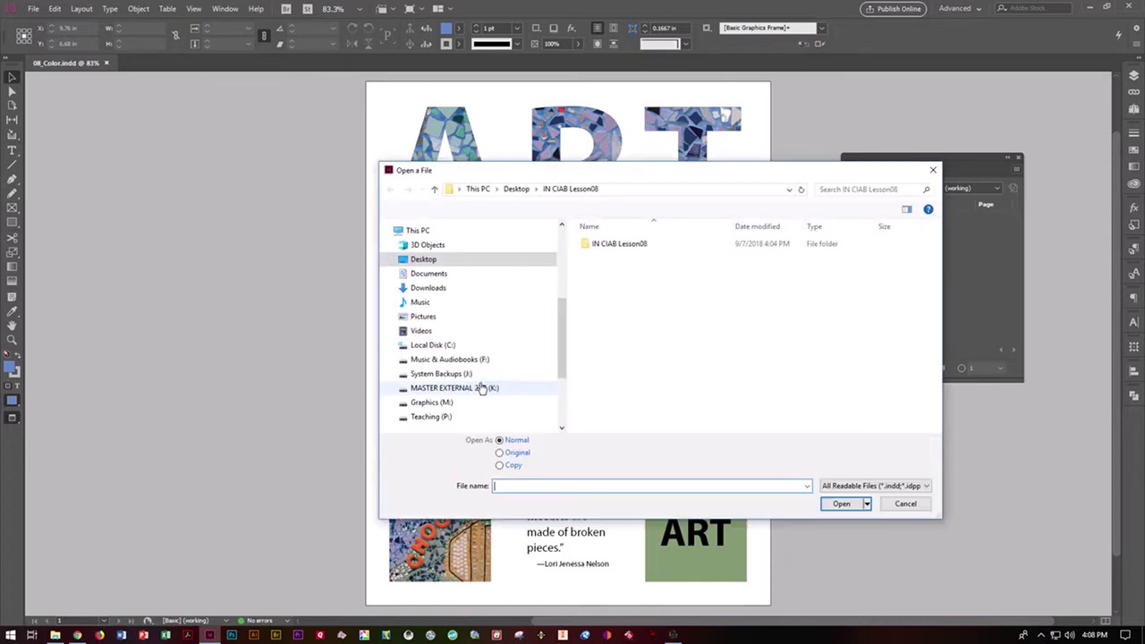
{"action": "double_click", "coordinate": [616, 246]}
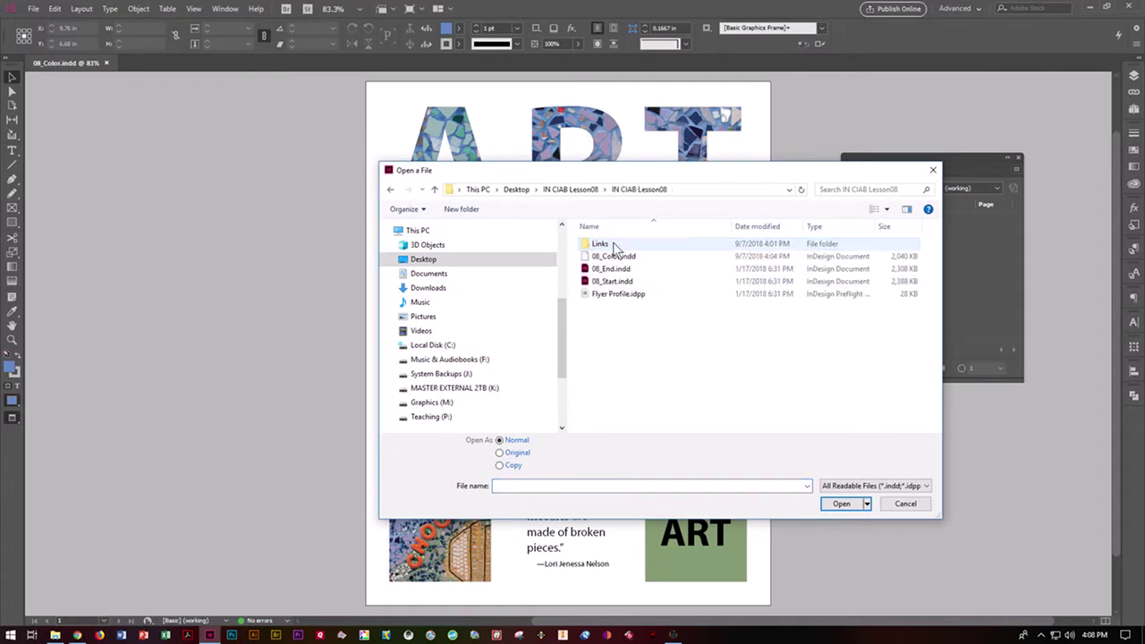
{"action": "left_click", "coordinate": [613, 295]}
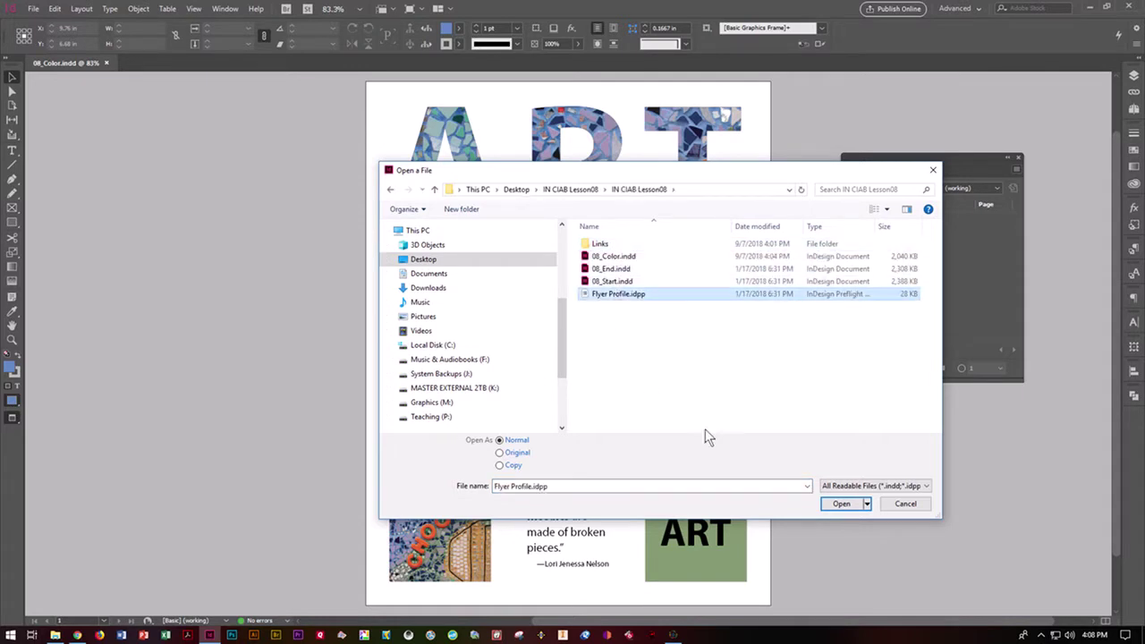
{"action": "left_click", "coordinate": [842, 503]}
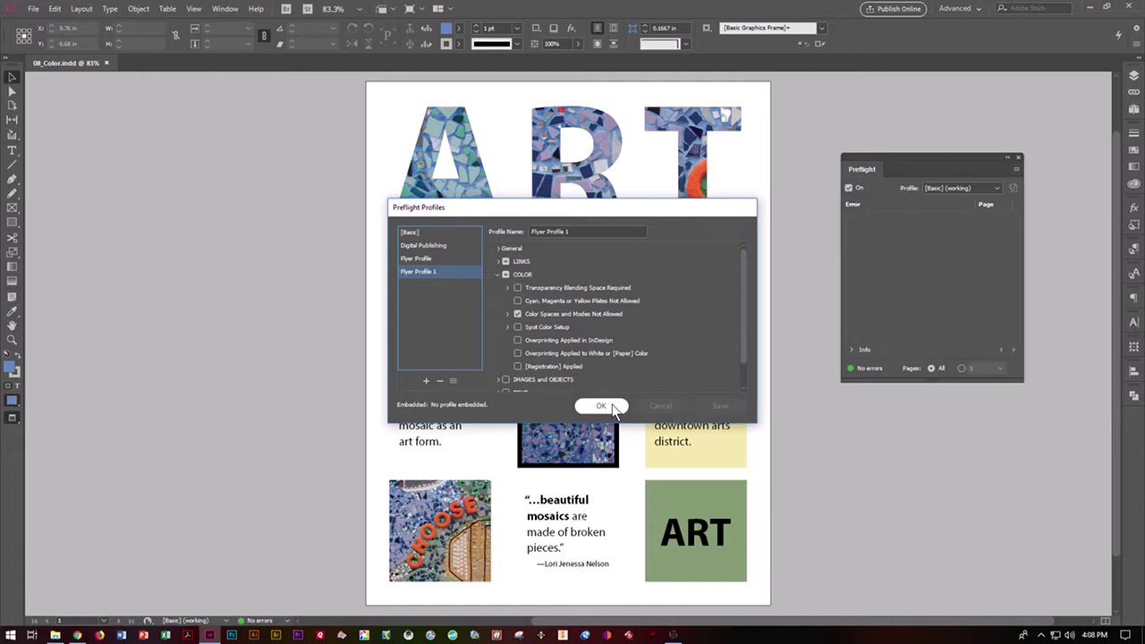
{"action": "left_click", "coordinate": [601, 407]}
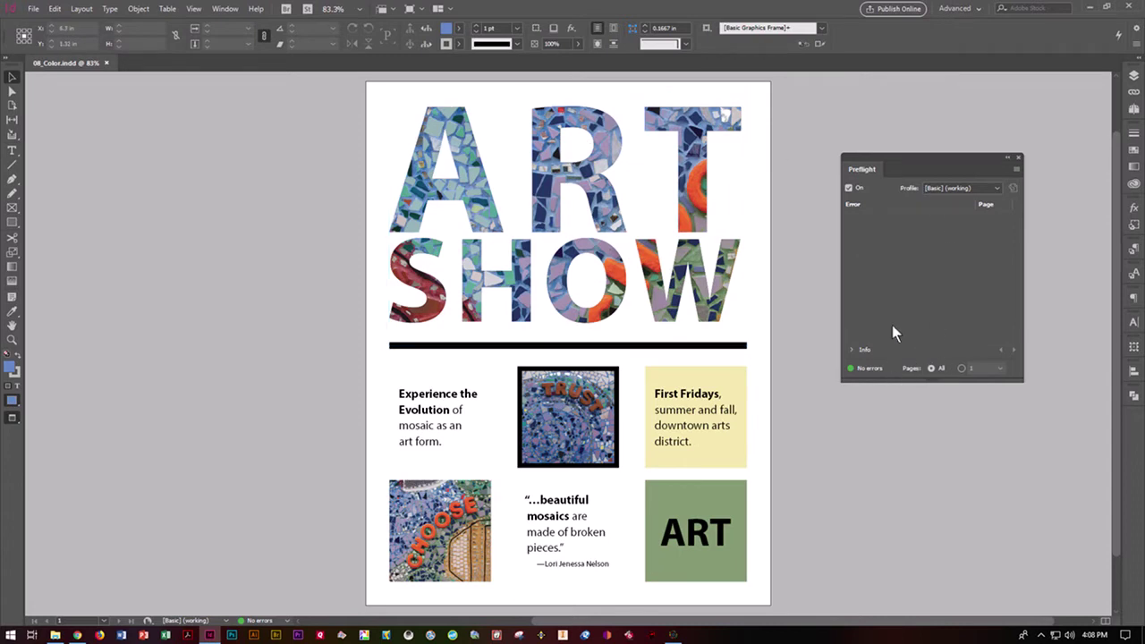
Load Flyer Profile.idpp again, expand its Color Spaces and Modes Not Allowed options for review, and accept the profiles.
{"action": "left_click", "coordinate": [1015, 170]}
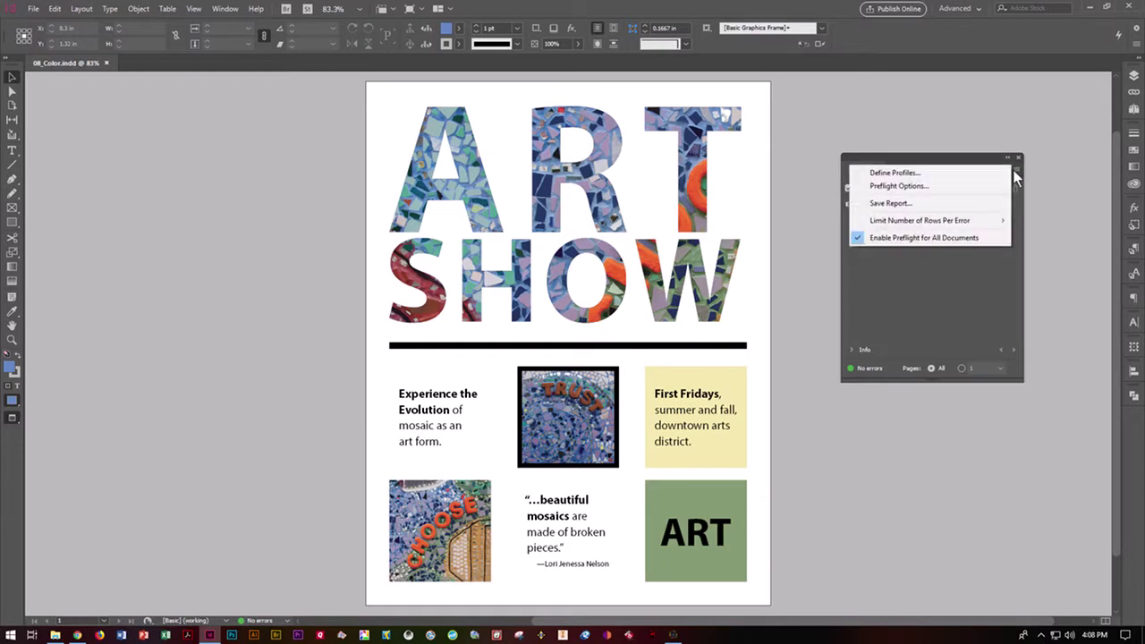
{"action": "left_click", "coordinate": [947, 176]}
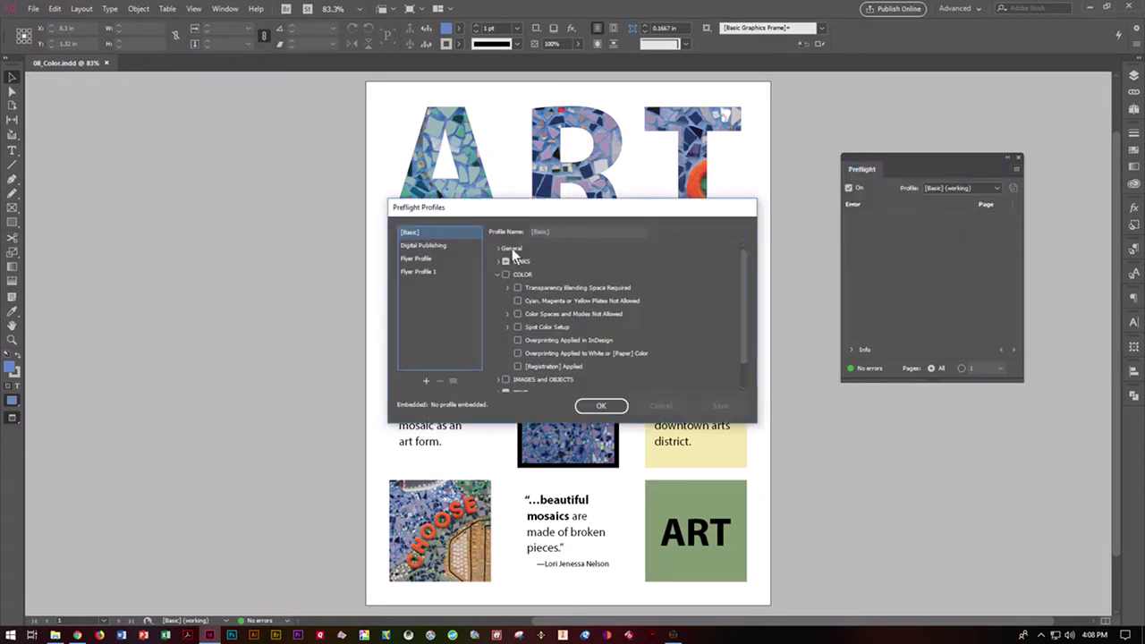
{"action": "left_click", "coordinate": [454, 381]}
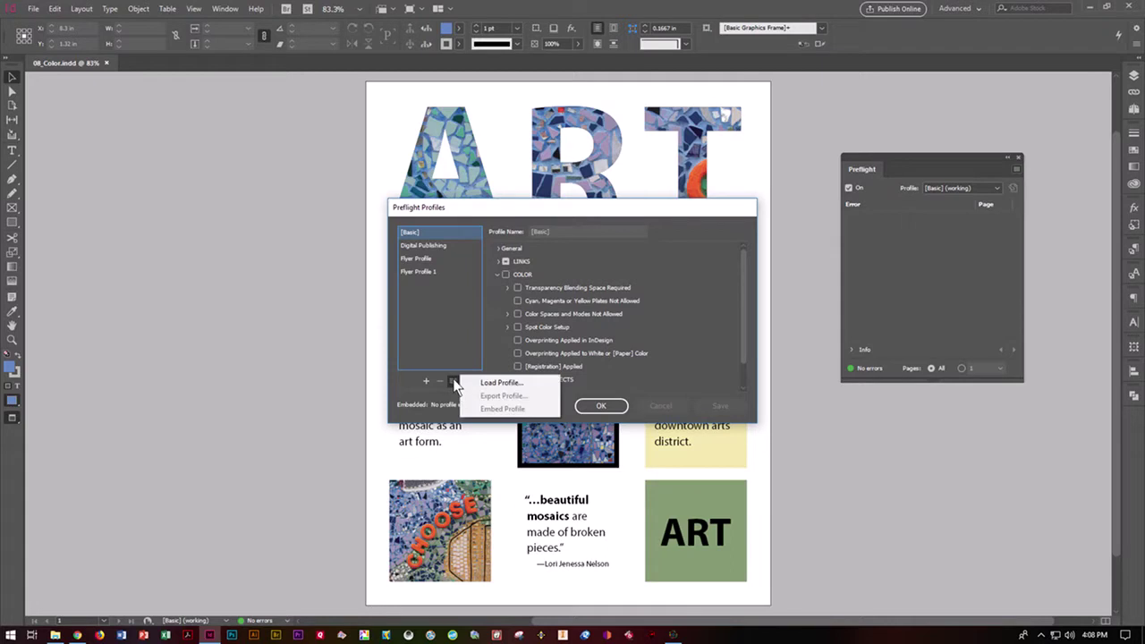
{"action": "left_click", "coordinate": [474, 382]}
{"action": "left_click", "coordinate": [608, 294]}
{"action": "left_click", "coordinate": [830, 506]}
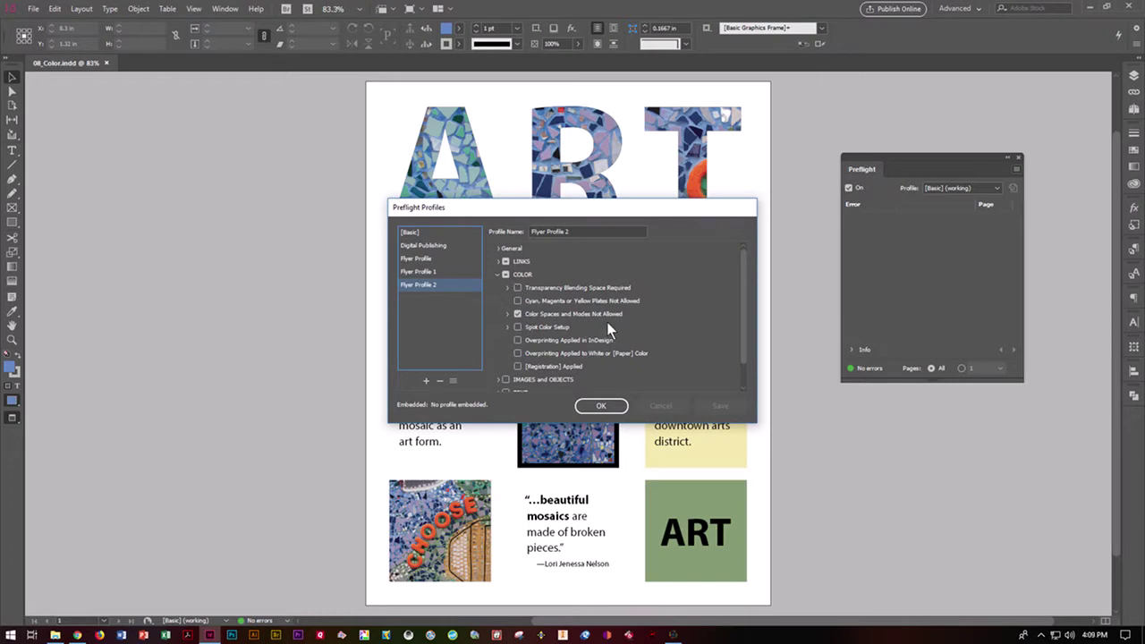
{"action": "left_click", "coordinate": [507, 314]}
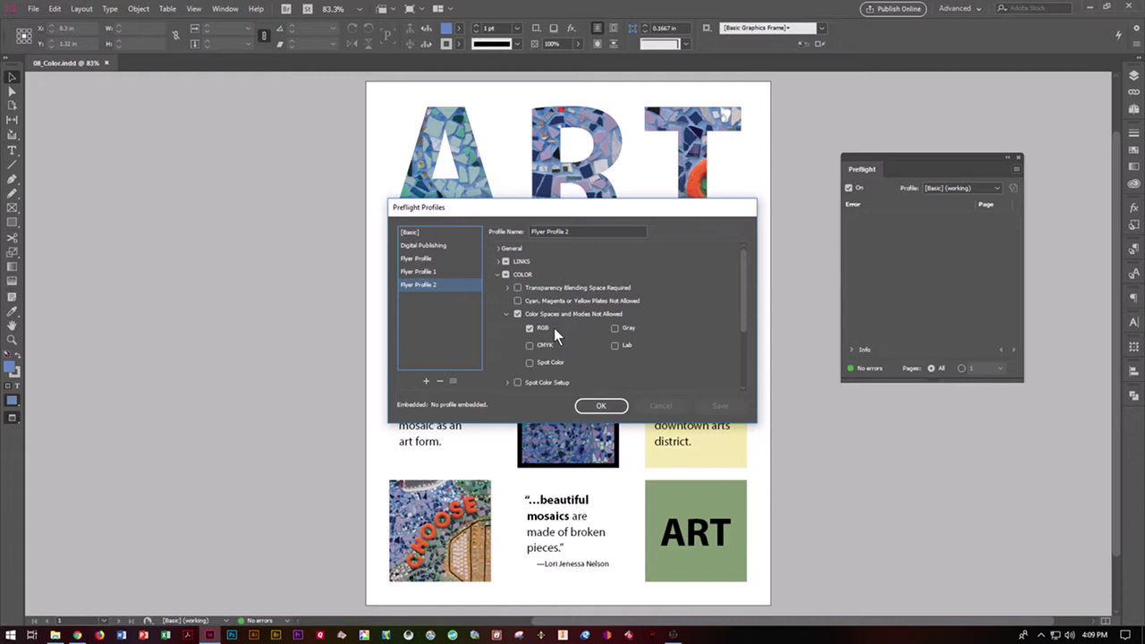
{"action": "left_click", "coordinate": [592, 406]}
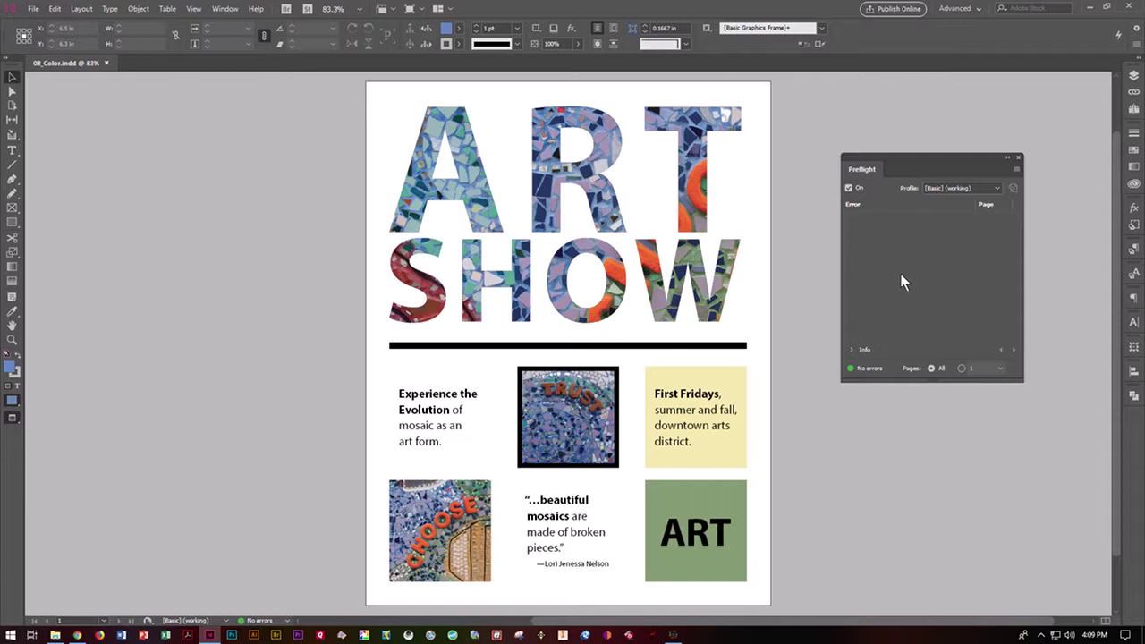
Preflight the document with Flyer Profile and trace the color space error to its text frame, expanding the error information.
{"action": "left_click", "coordinate": [997, 188]}
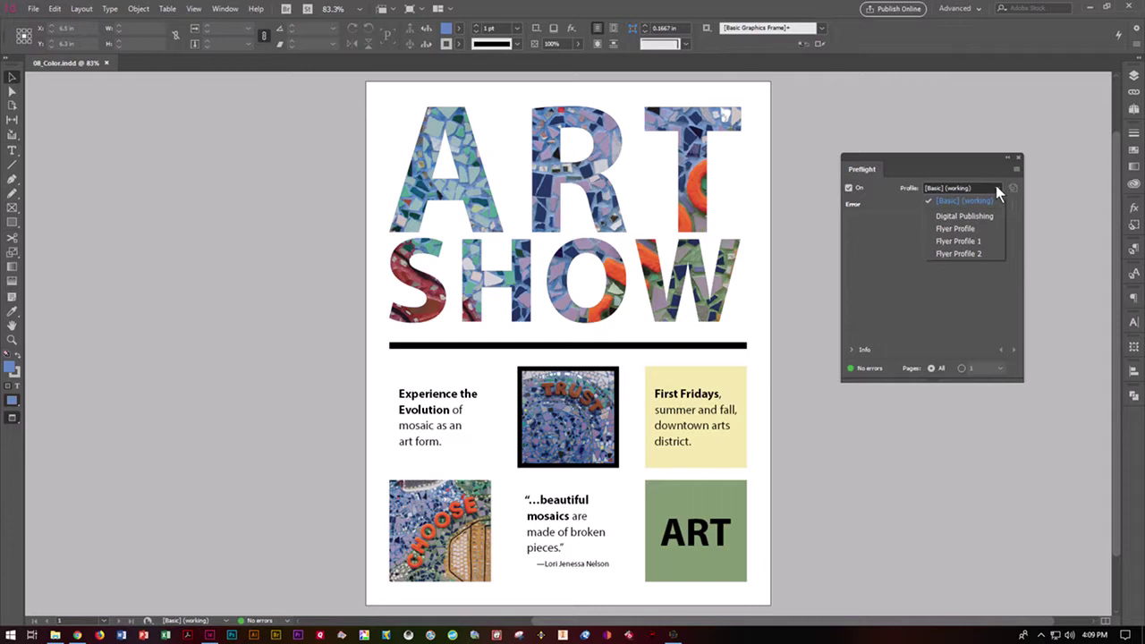
{"action": "left_click", "coordinate": [974, 229]}
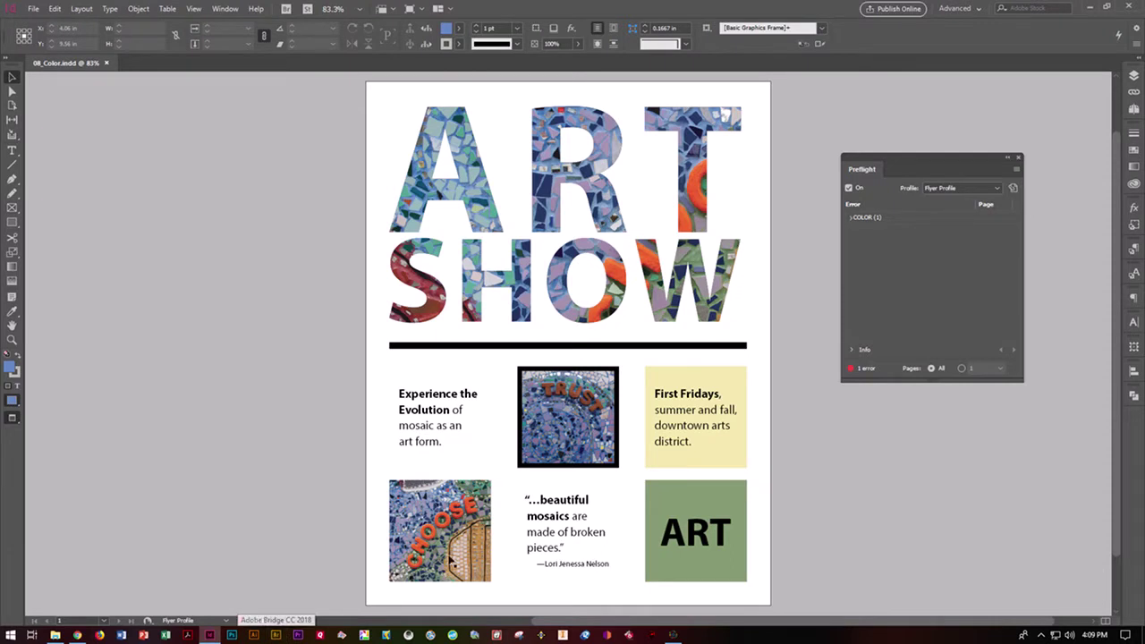
{"action": "left_click", "coordinate": [849, 218]}
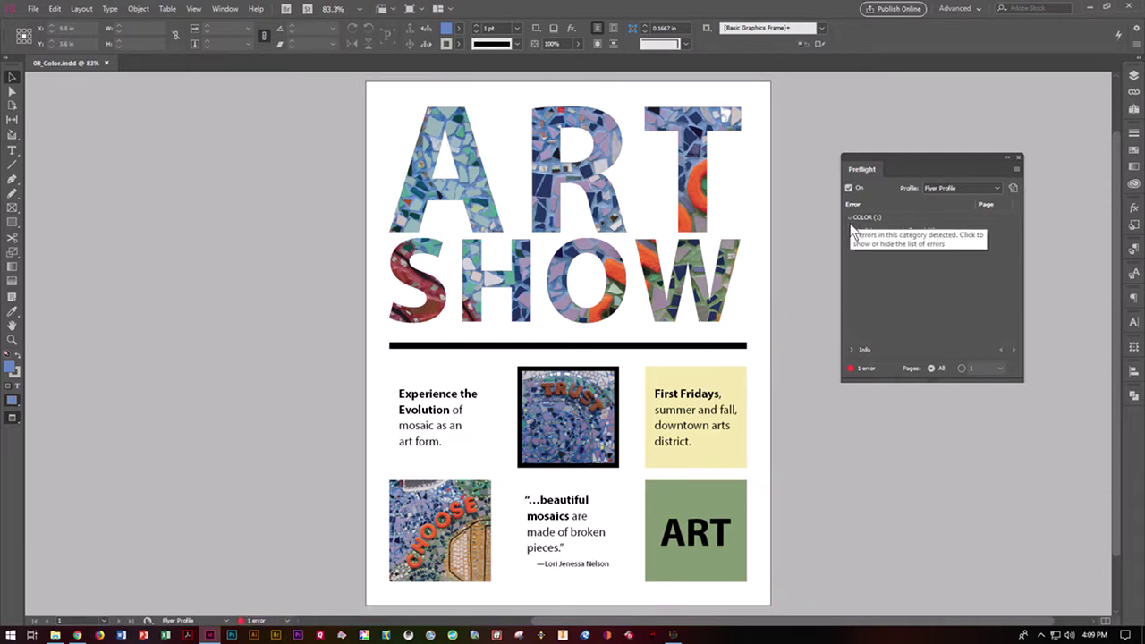
{"action": "left_click", "coordinate": [862, 233]}
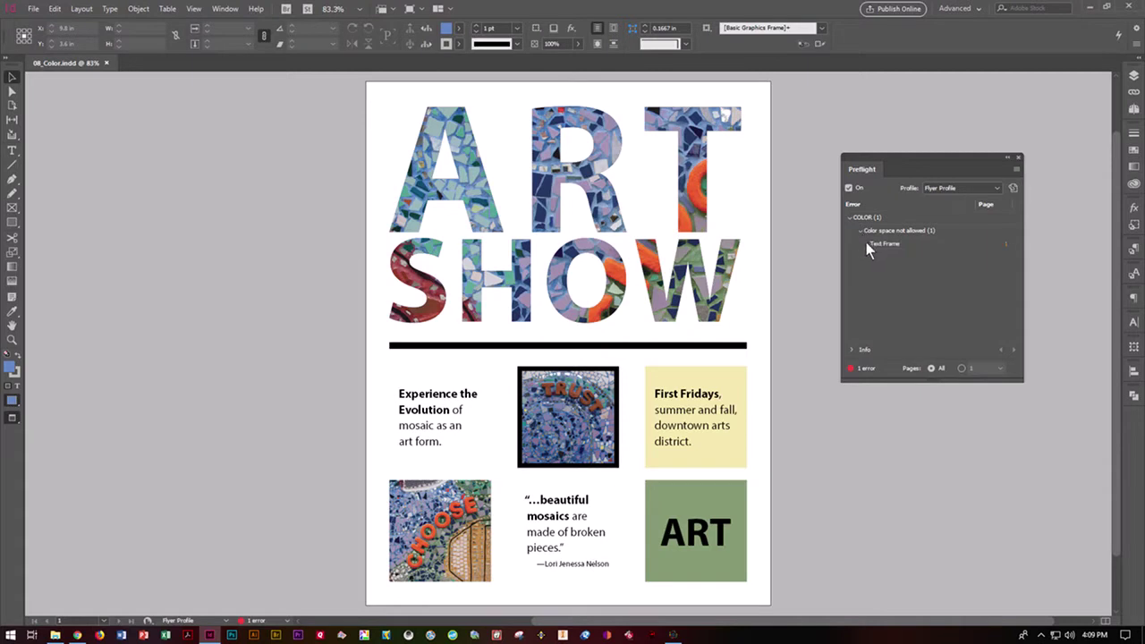
{"action": "left_click", "coordinate": [871, 244]}
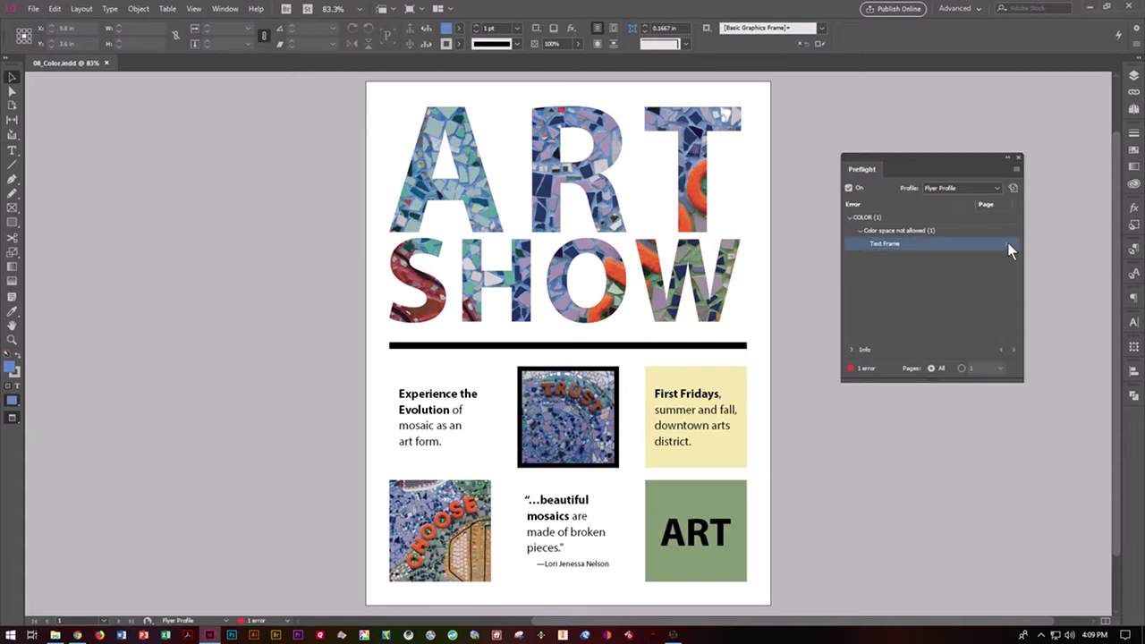
{"action": "left_click", "coordinate": [1007, 244]}
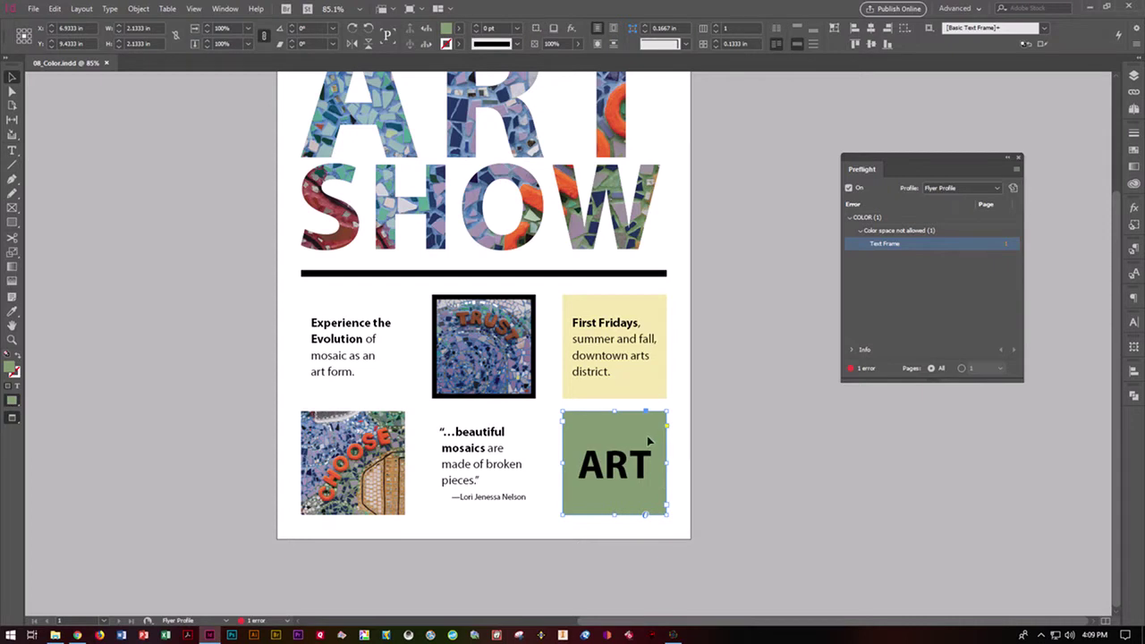
{"action": "left_click", "coordinate": [851, 350]}
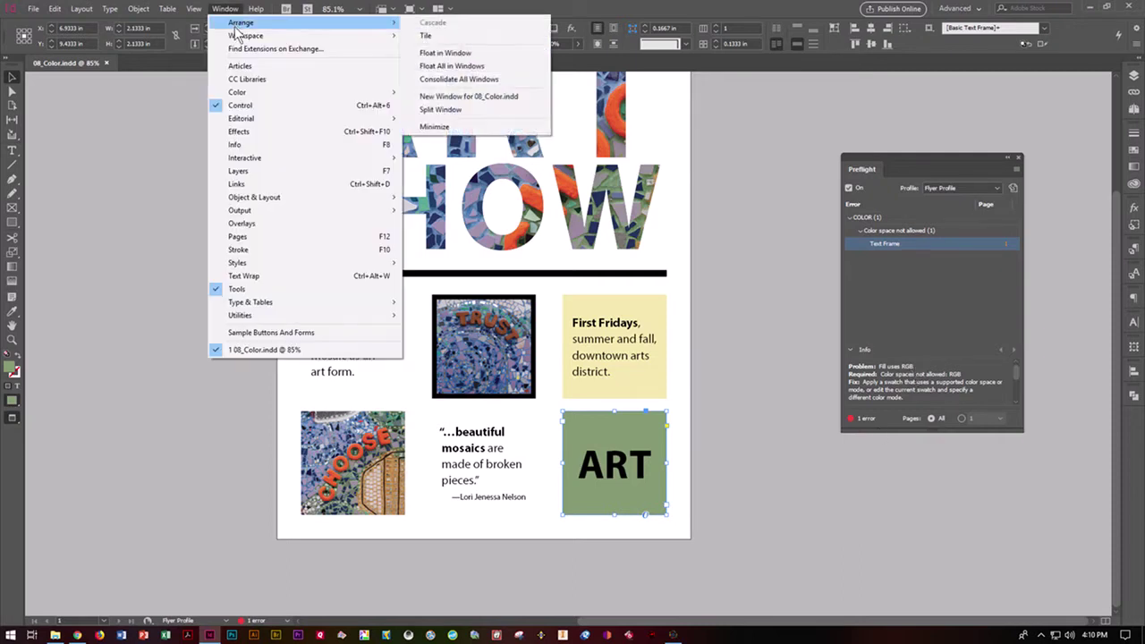
Convert the R=133 G=155 B=112 swatch to CMYK color mode and close the Preflight panel.
{"action": "mouse_move", "coordinate": [239, 97]}
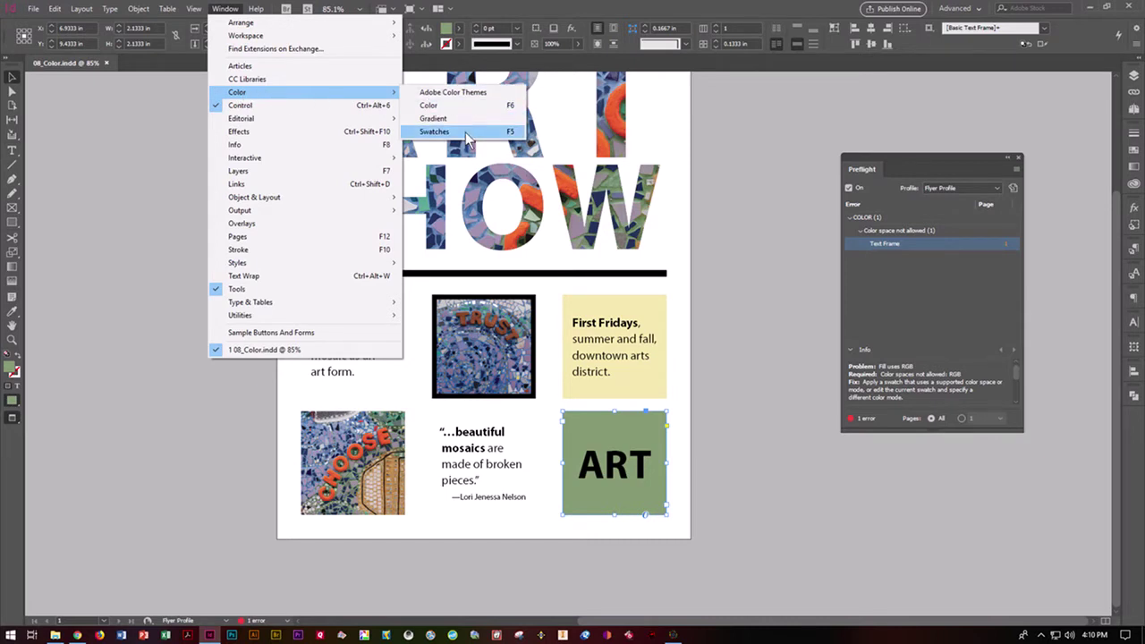
{"action": "left_click", "coordinate": [466, 134]}
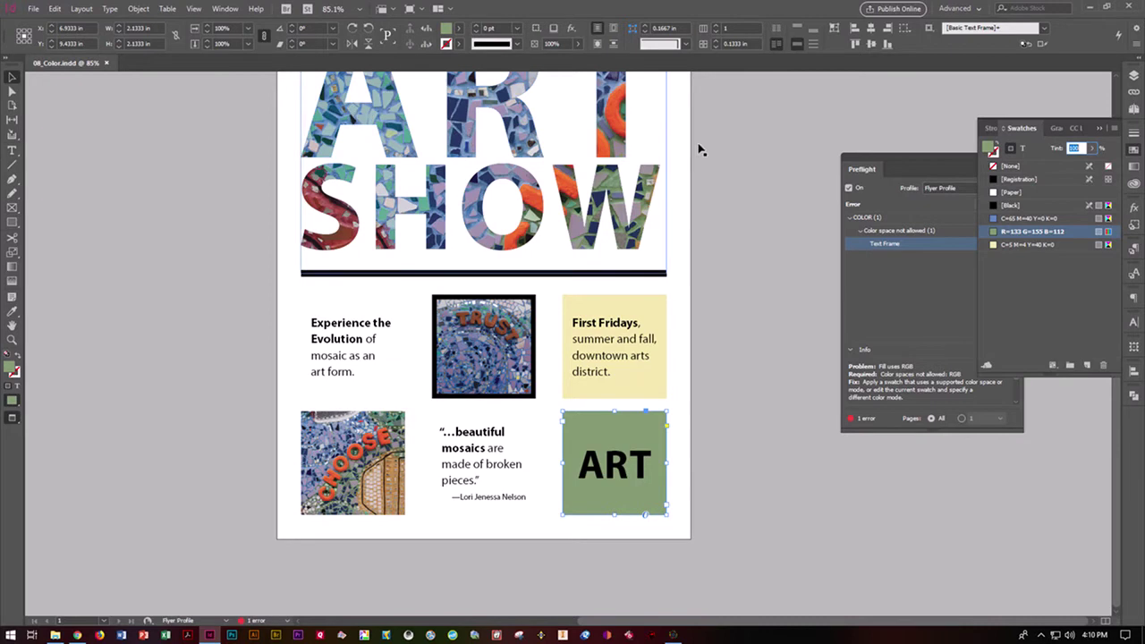
{"action": "double_click", "coordinate": [1026, 236]}
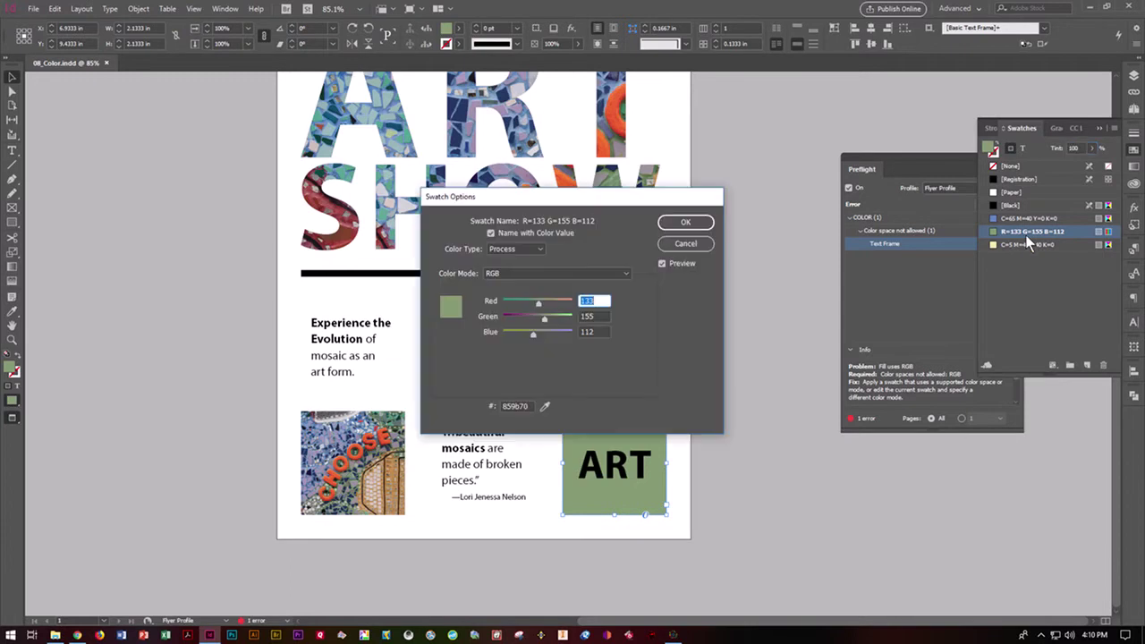
{"action": "left_click", "coordinate": [511, 274]}
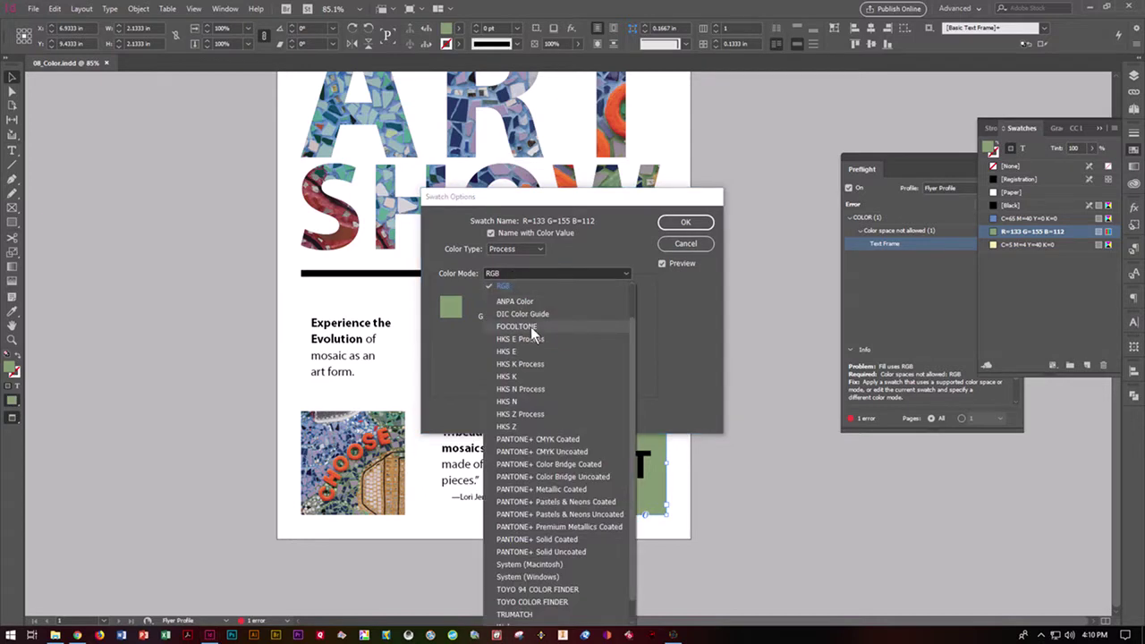
{"action": "scroll", "coordinate": [530, 326], "scroll_direction": "down", "scroll_amount": 1}
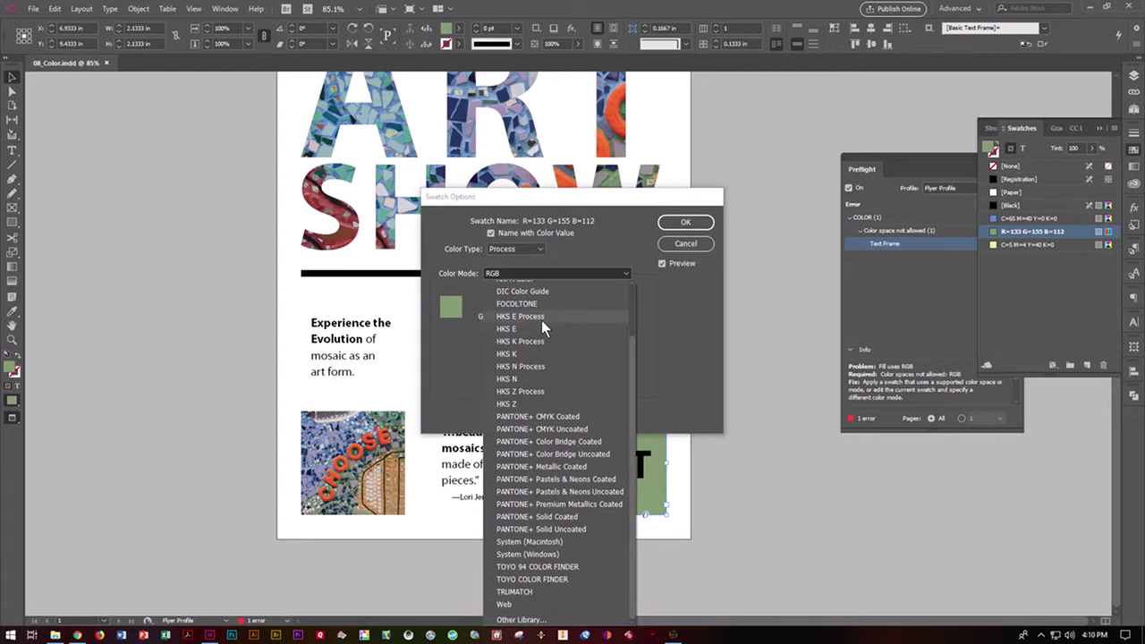
{"action": "scroll", "coordinate": [541, 320], "scroll_direction": "up", "scroll_amount": 2}
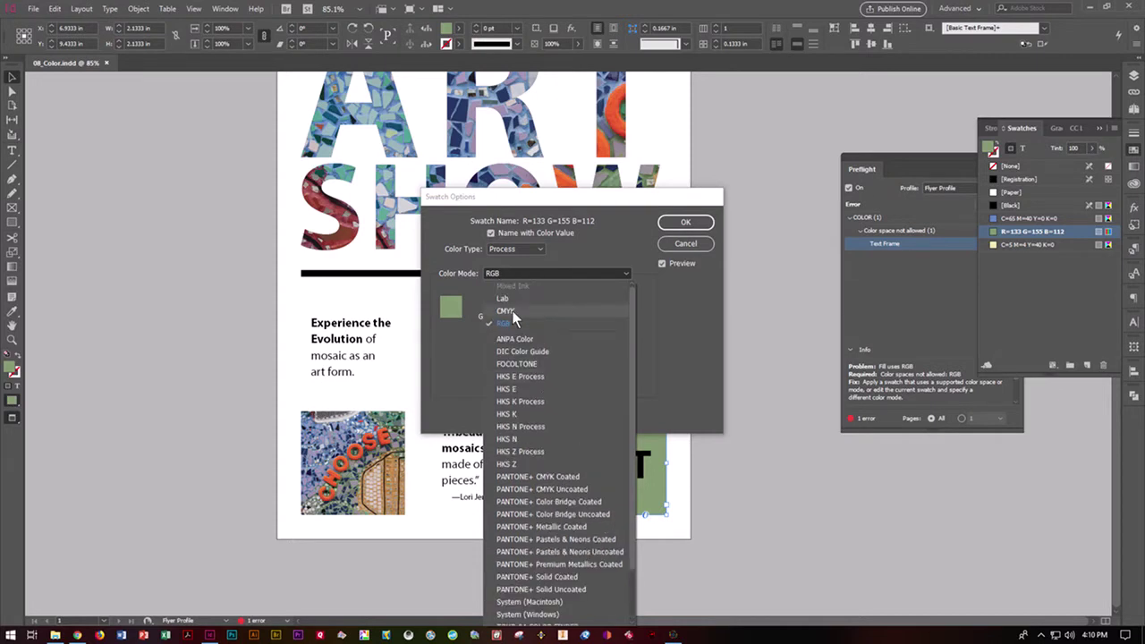
{"action": "left_click", "coordinate": [511, 310]}
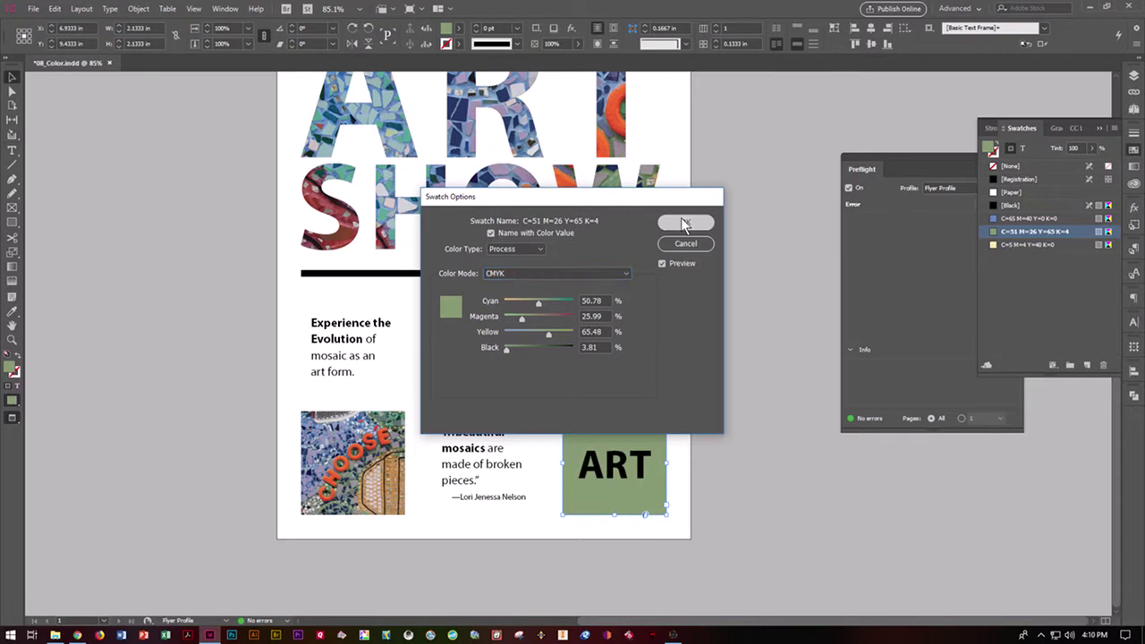
{"action": "left_click", "coordinate": [685, 223]}
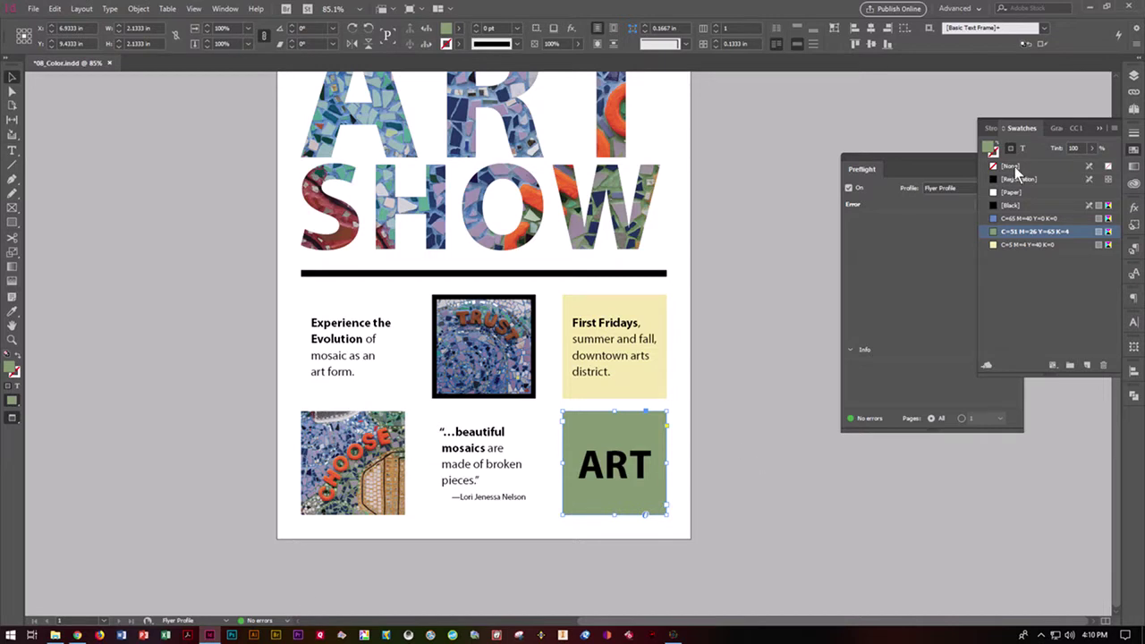
{"action": "left_click_drag", "start_coordinate": [926, 165], "coordinate": [820, 142]}
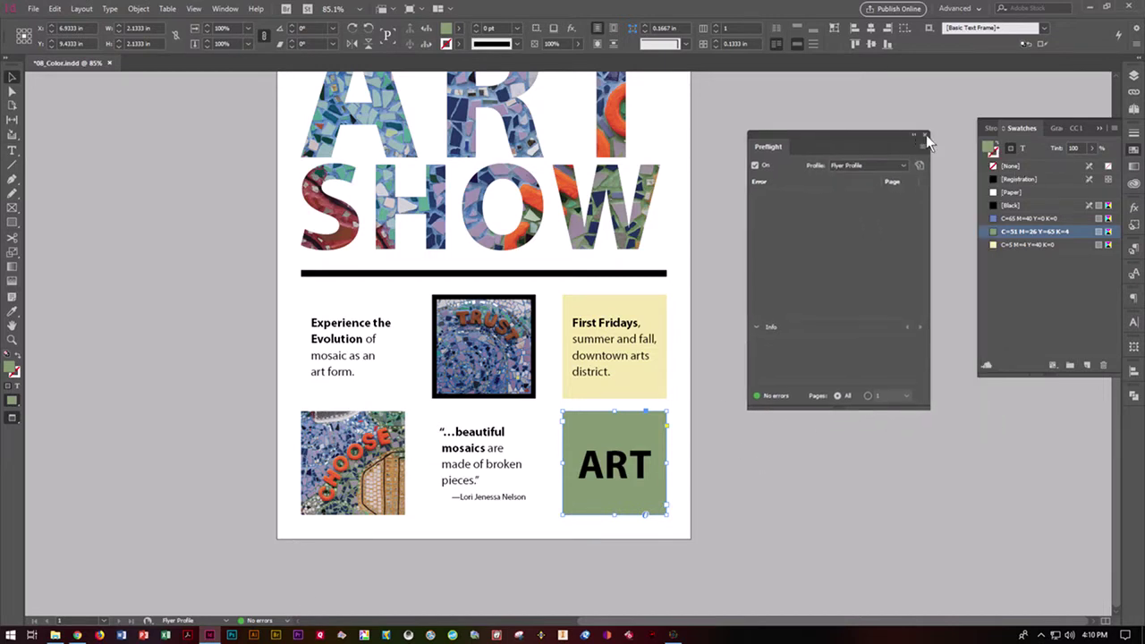
{"action": "left_click", "coordinate": [926, 135]}
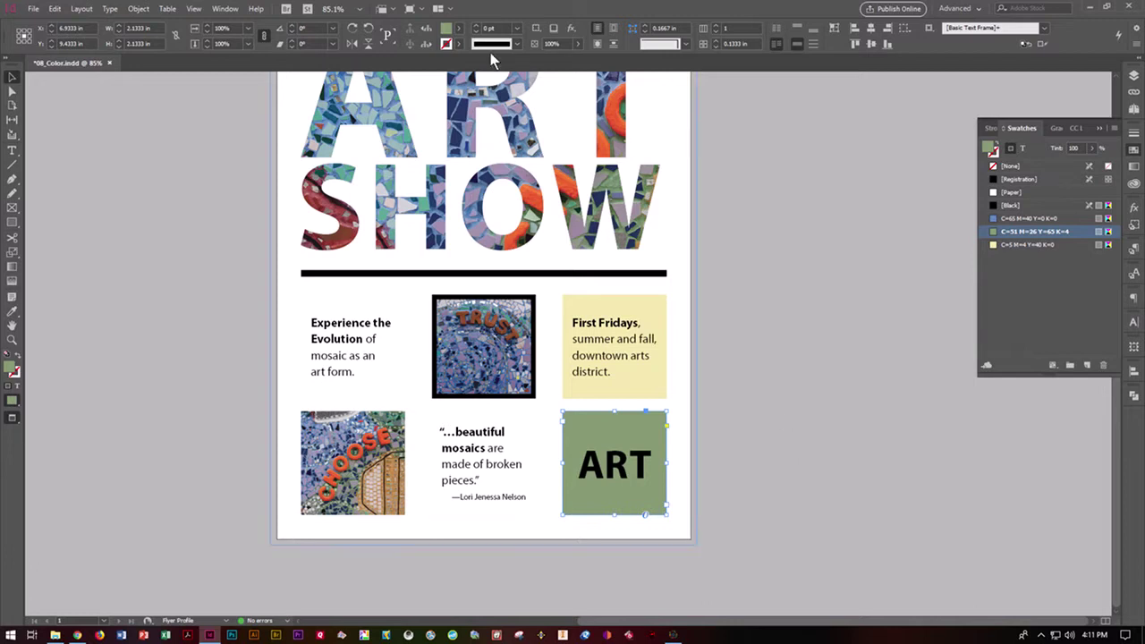
{"action": "left_click", "coordinate": [220, 9]}
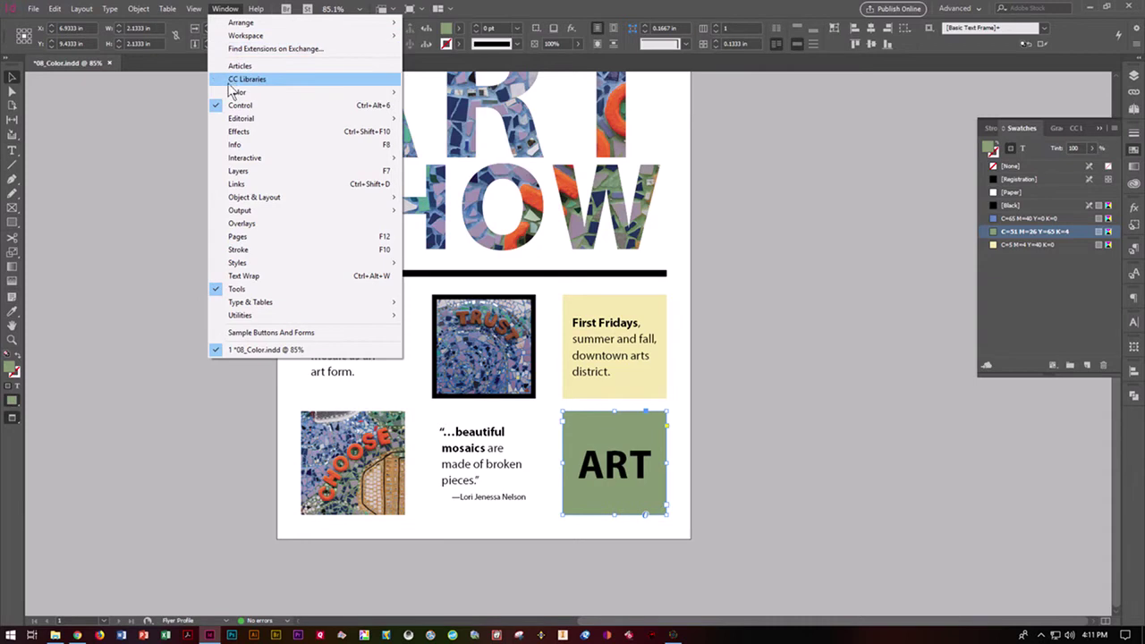
{"action": "mouse_move", "coordinate": [268, 92]}
{"action": "left_click", "coordinate": [424, 134]}
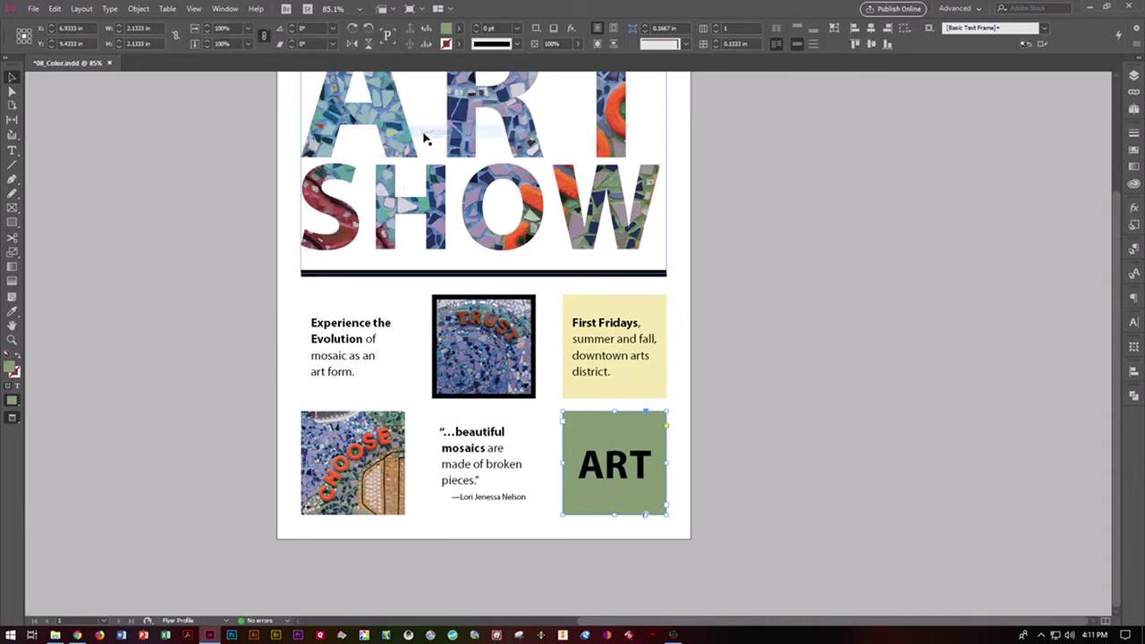
{"action": "left_click", "coordinate": [224, 11]}
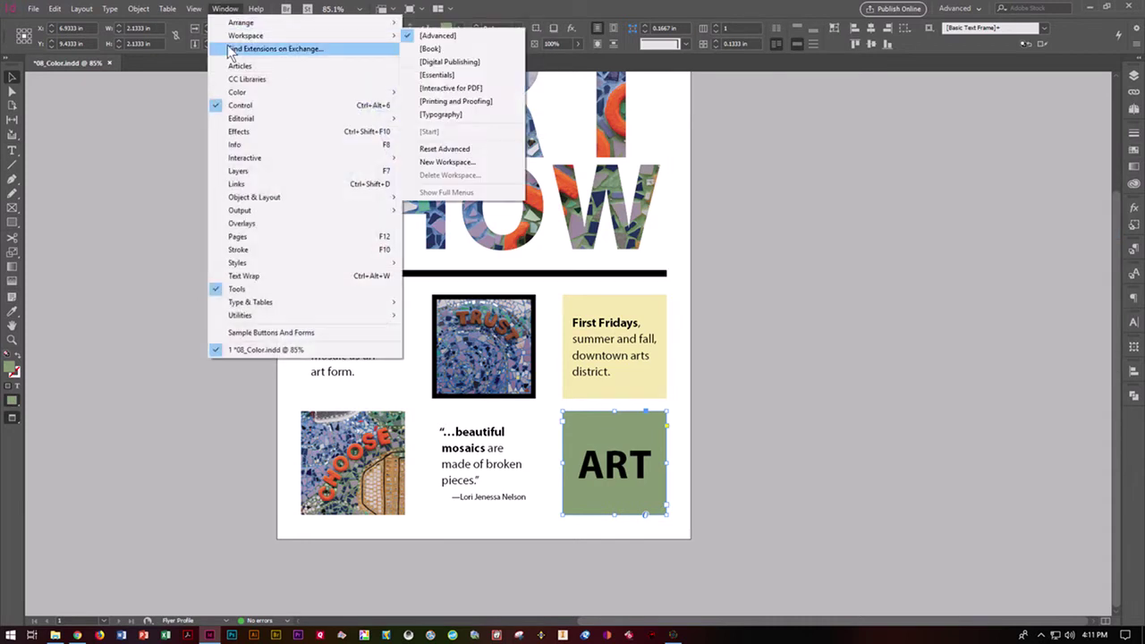
{"action": "mouse_move", "coordinate": [391, 92]}
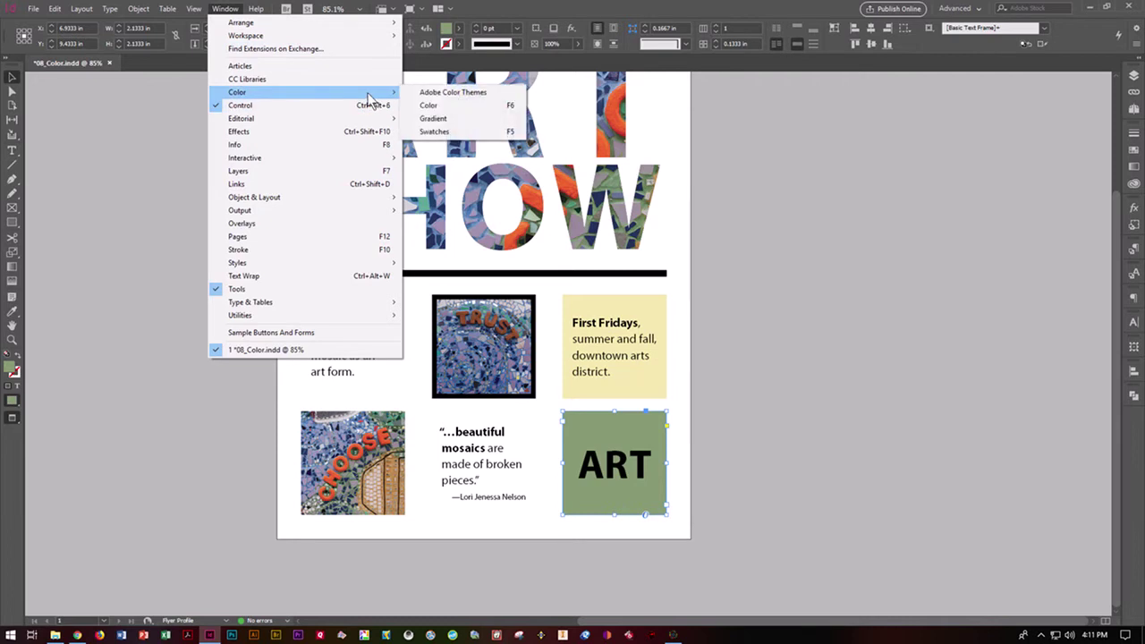
{"action": "left_click", "coordinate": [424, 135]}
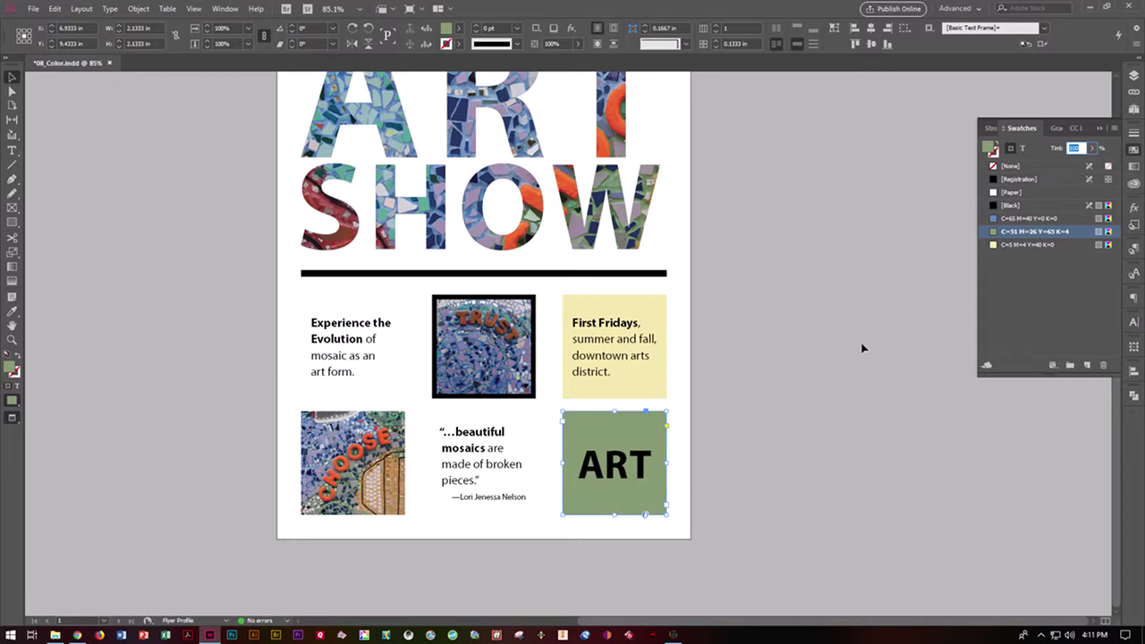
Create a spot color swatch from the PANTONE+ Solid Coated library using PANTONE 265 C, filling the selected ART frame.
{"action": "left_click", "coordinate": [1115, 129]}
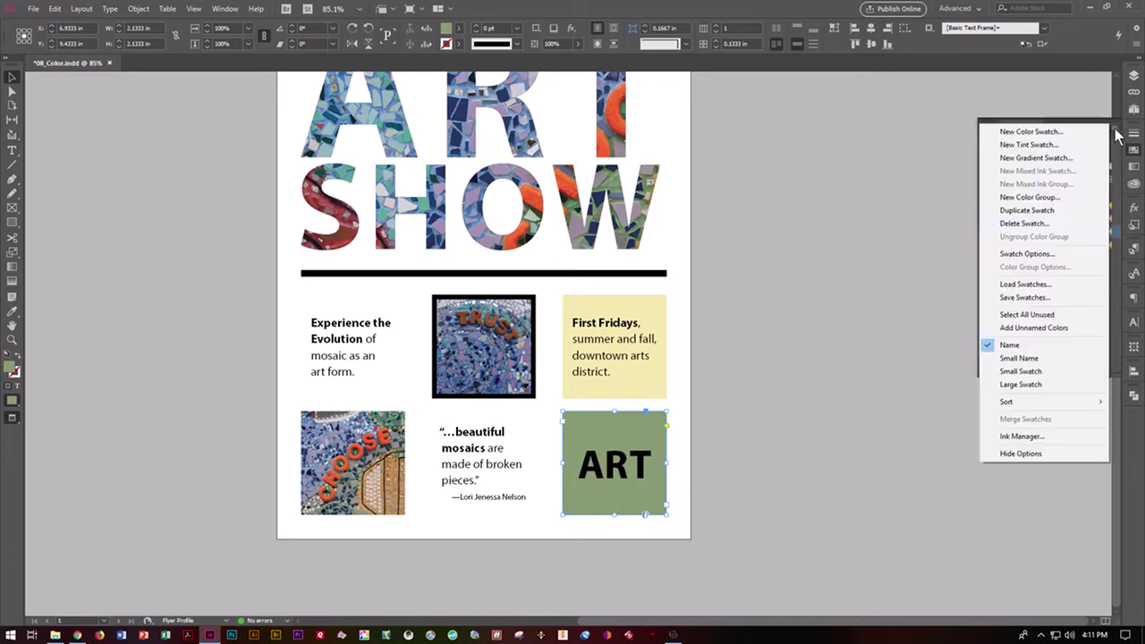
{"action": "left_click", "coordinate": [1067, 133]}
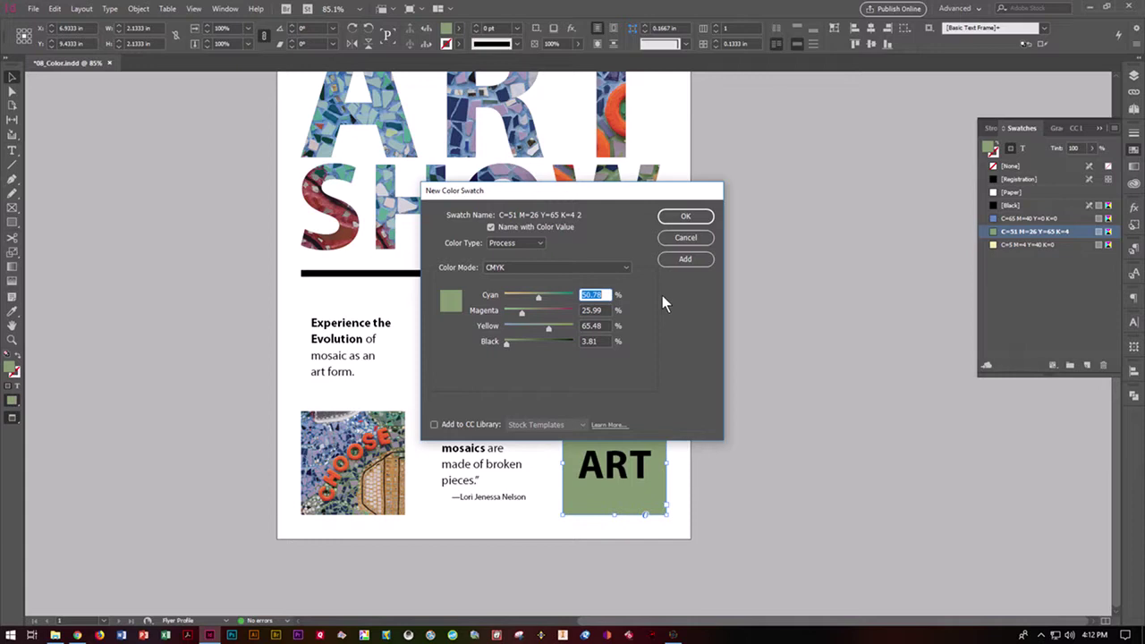
{"action": "left_click", "coordinate": [528, 243]}
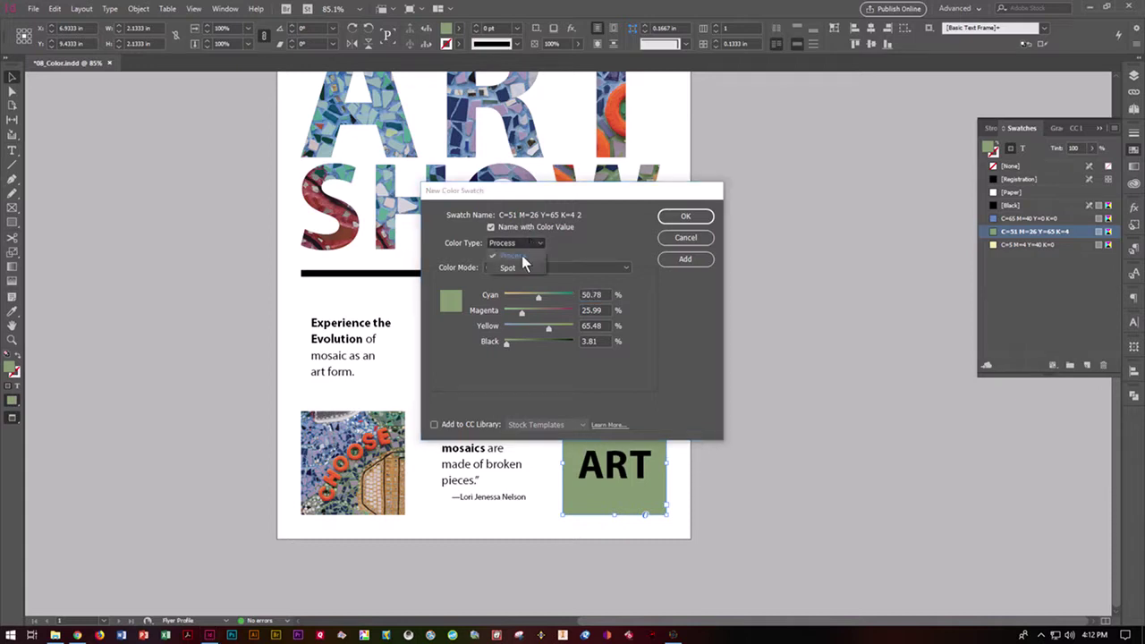
{"action": "left_click", "coordinate": [514, 271]}
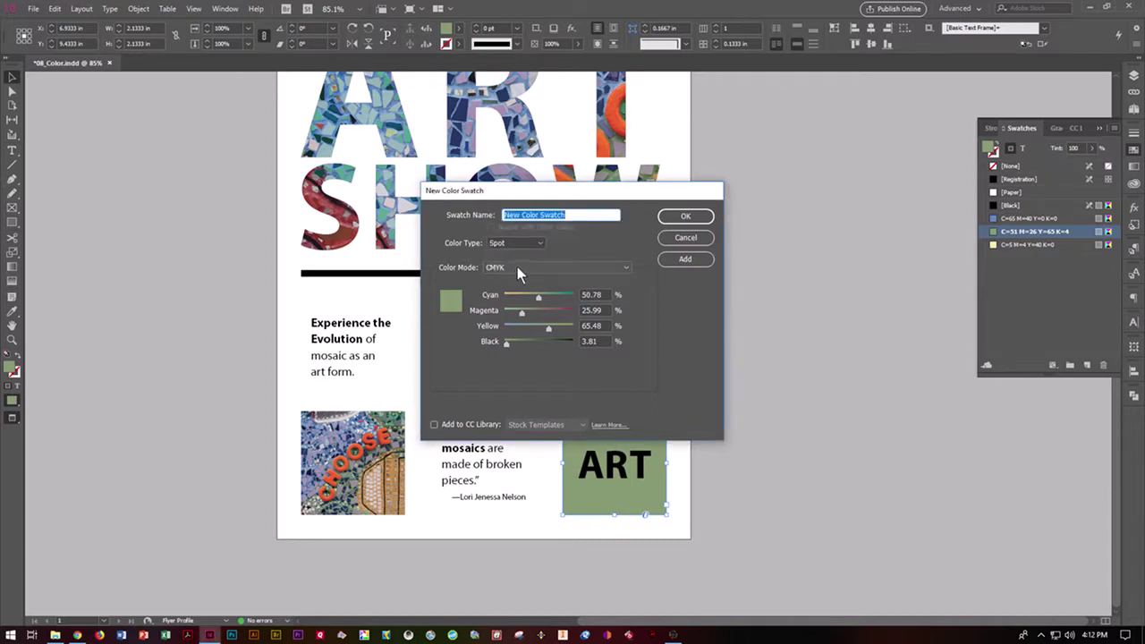
{"action": "left_click", "coordinate": [517, 266]}
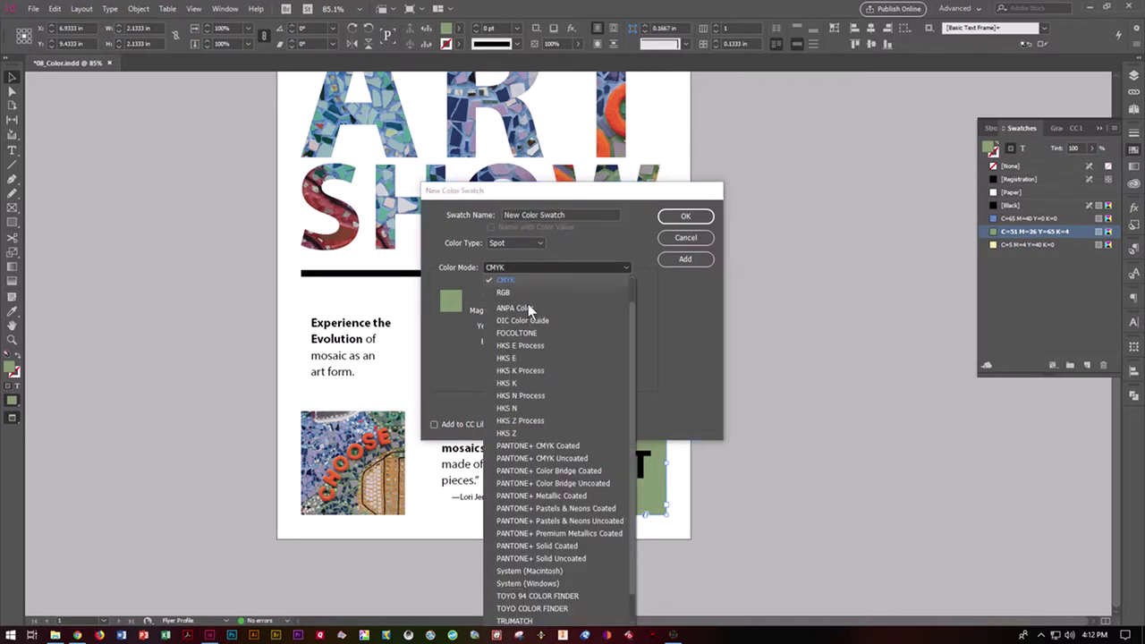
{"action": "left_click", "coordinate": [580, 546]}
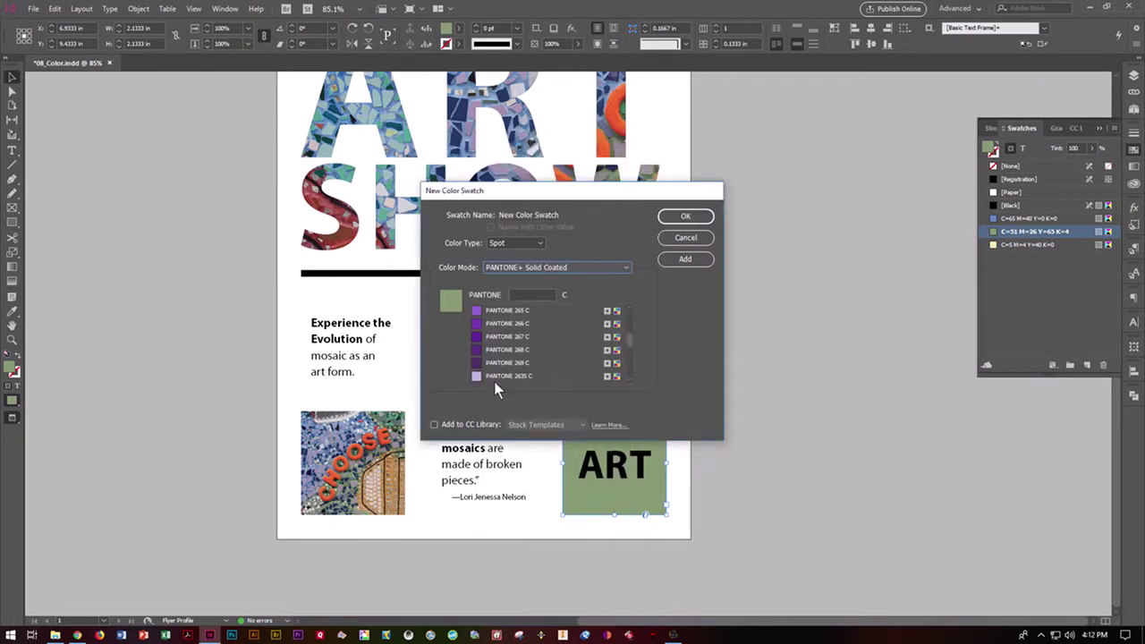
{"action": "left_click", "coordinate": [521, 294]}
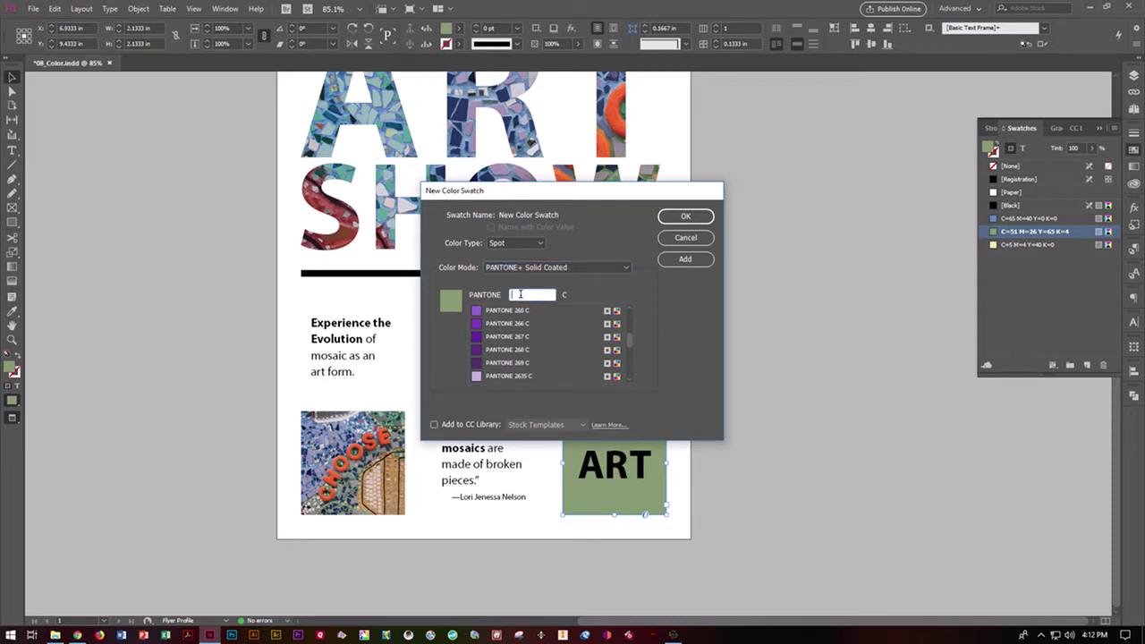
{"action": "type", "text": "265"}
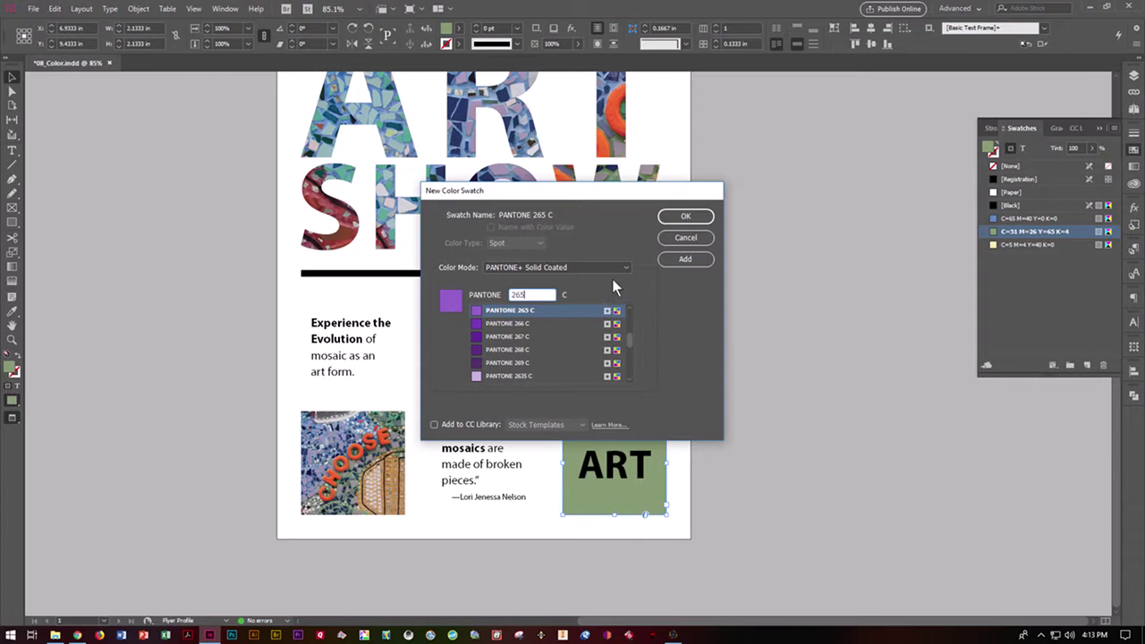
{"action": "left_click", "coordinate": [674, 218]}
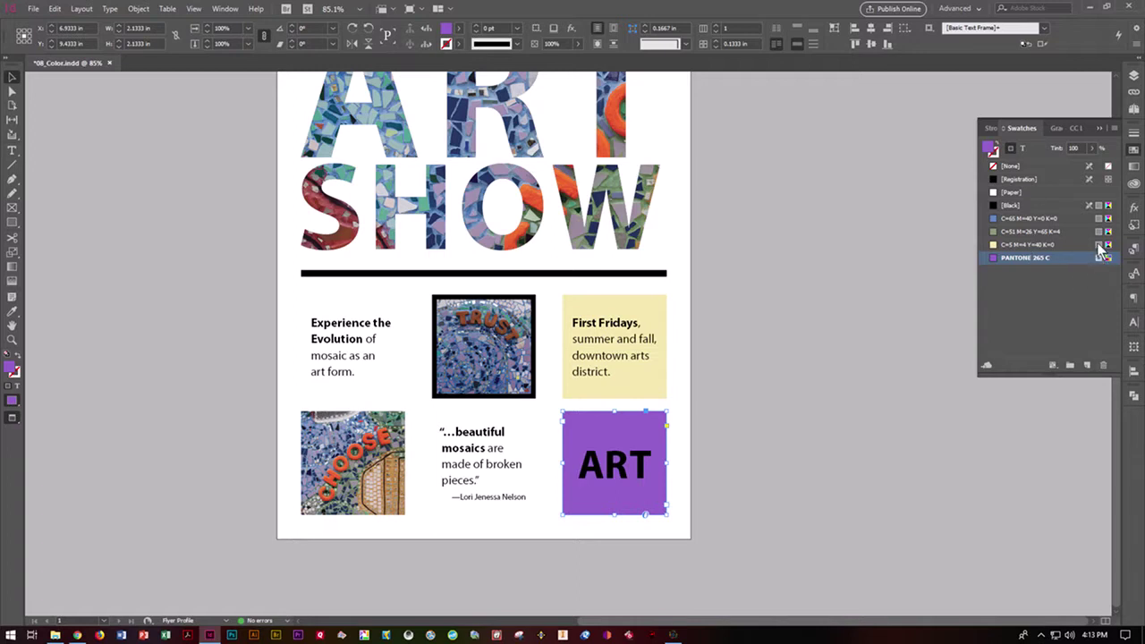
Deselect the ART frame and save the document.
{"action": "mouse_move", "coordinate": [1098, 259]}
{"action": "left_click", "coordinate": [858, 260]}
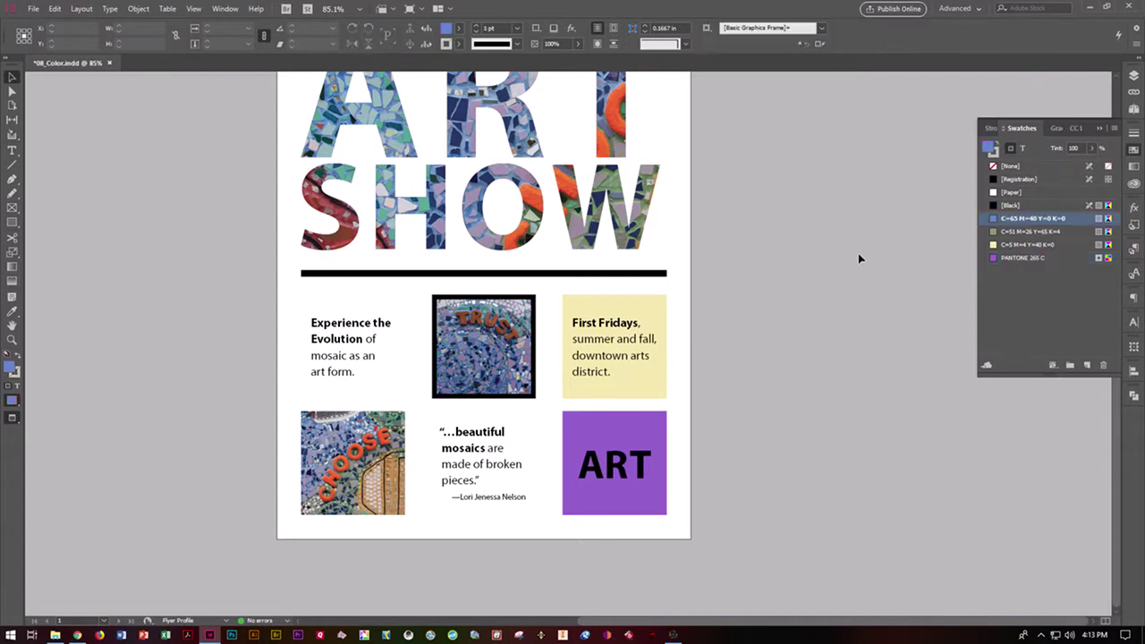
{"action": "key", "text": "ctrl+s"}
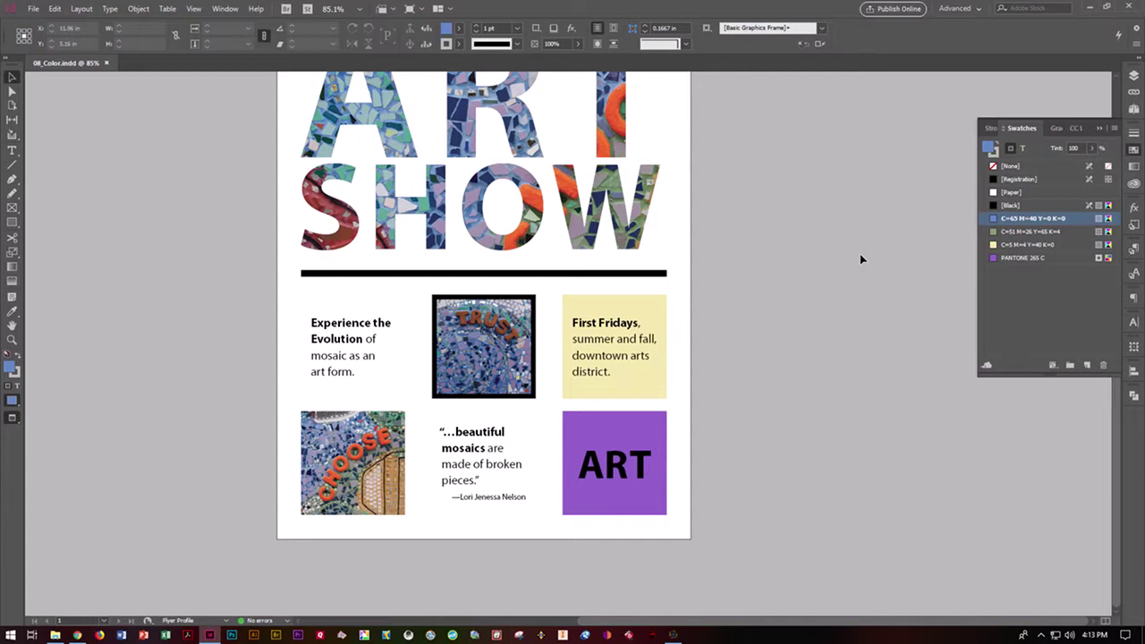
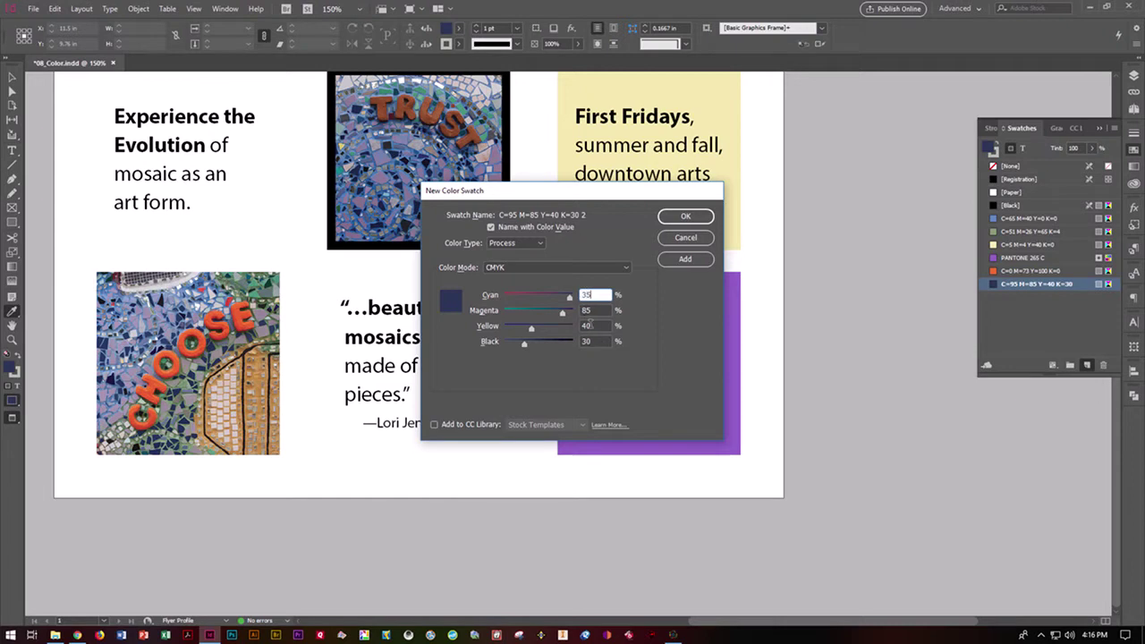
Complete the new CMYK process swatch with Magenta 90, Yellow 95 and Black 0, and create it.
{"action": "key", "text": "Tab"}
{"action": "type", "text": "90"}
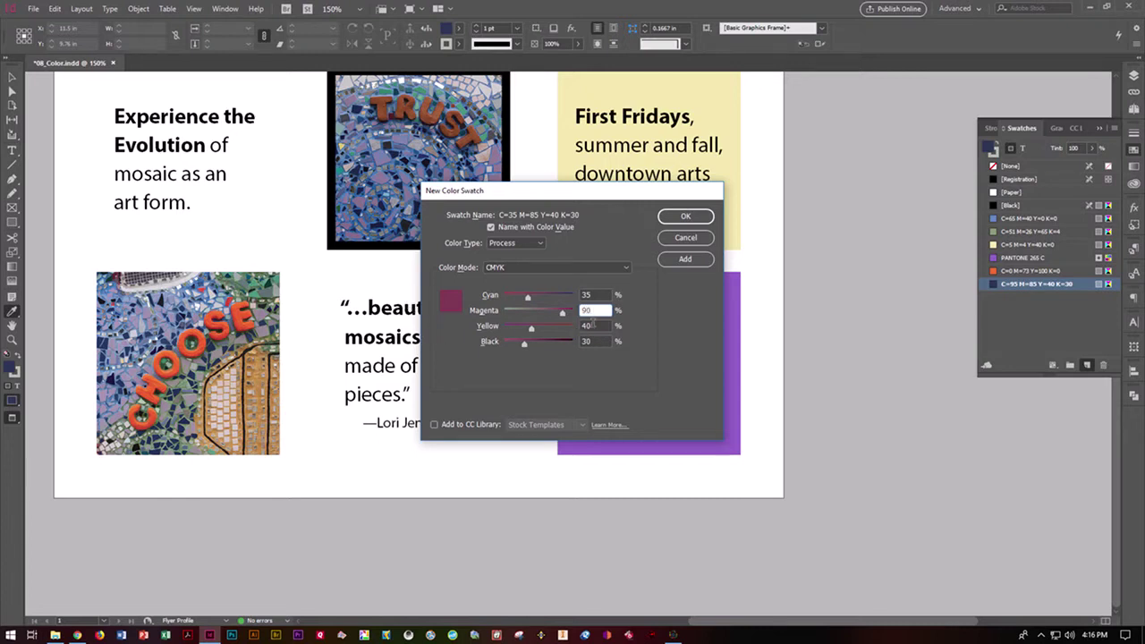
{"action": "key", "text": "Tab"}
{"action": "type", "text": "95"}
{"action": "key", "text": "Tab"}
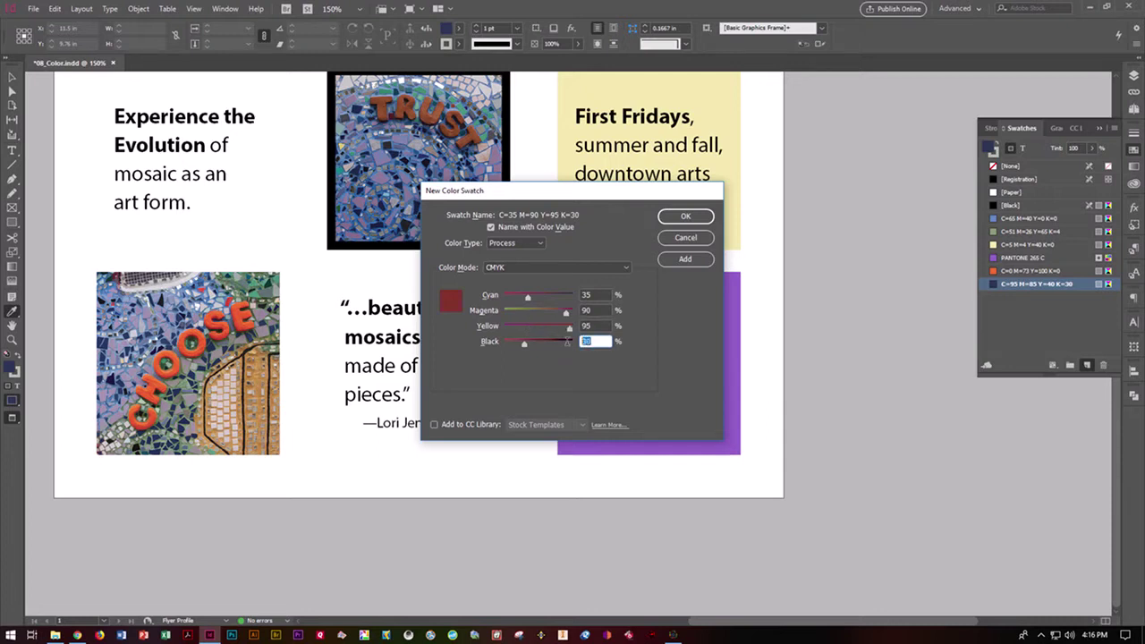
{"action": "type", "text": "0"}
{"action": "left_click", "coordinate": [685, 217]}
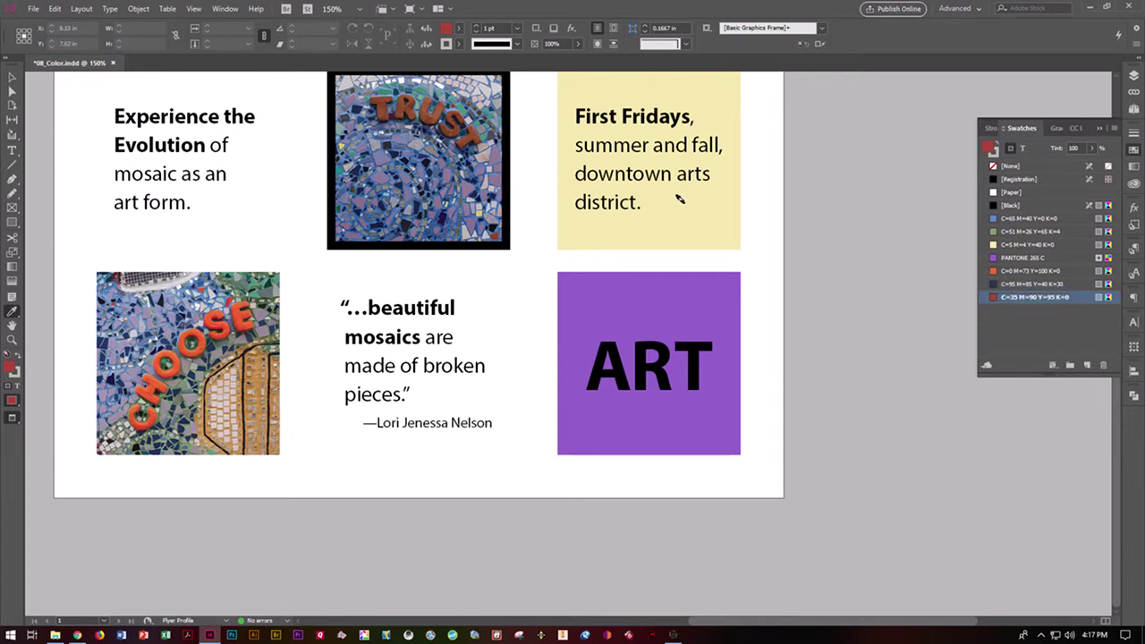
Fit the whole flyer page in the window and switch the screen mode from Preview to Normal.
{"action": "scroll", "coordinate": [785, 247], "scroll_direction": "up", "scroll_amount": 4}
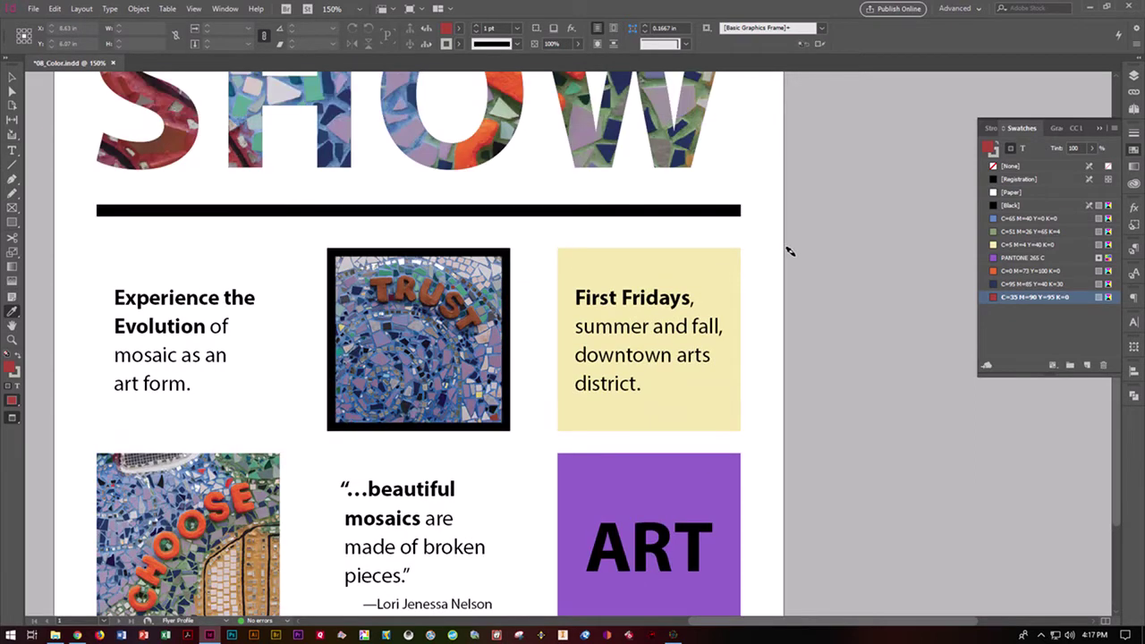
{"action": "left_click", "coordinate": [192, 9]}
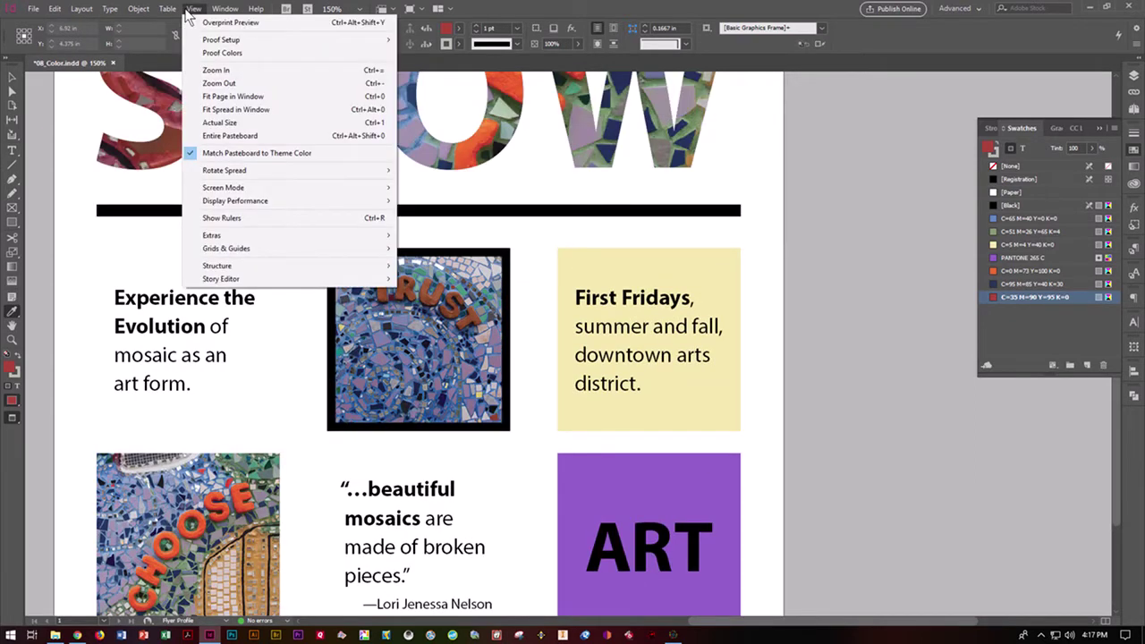
{"action": "left_click", "coordinate": [204, 95]}
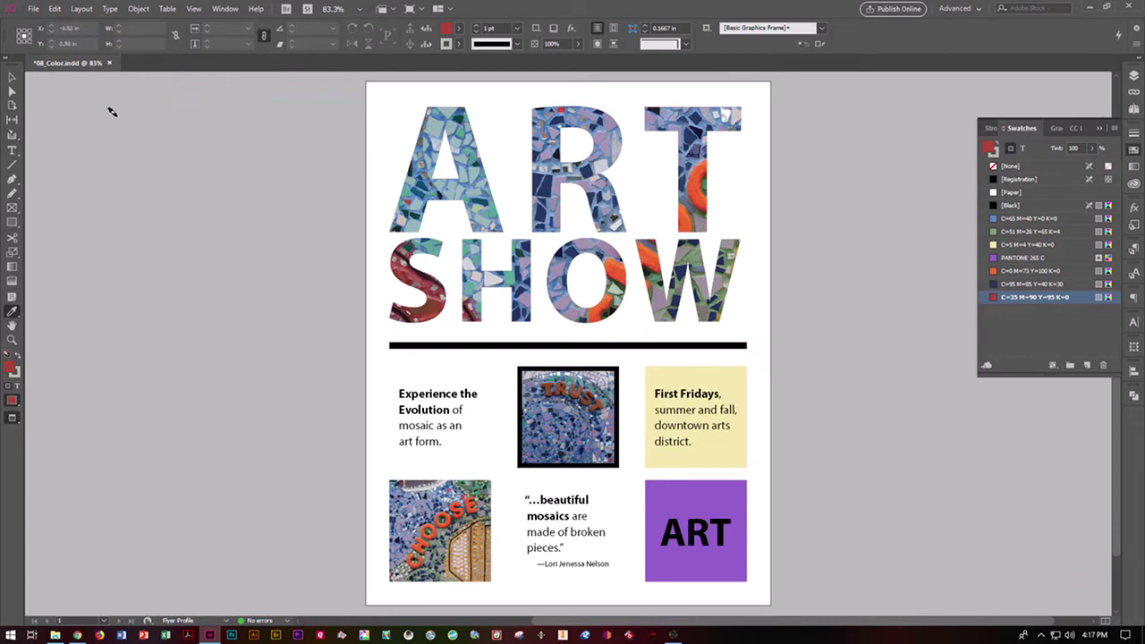
{"action": "left_click", "coordinate": [410, 10]}
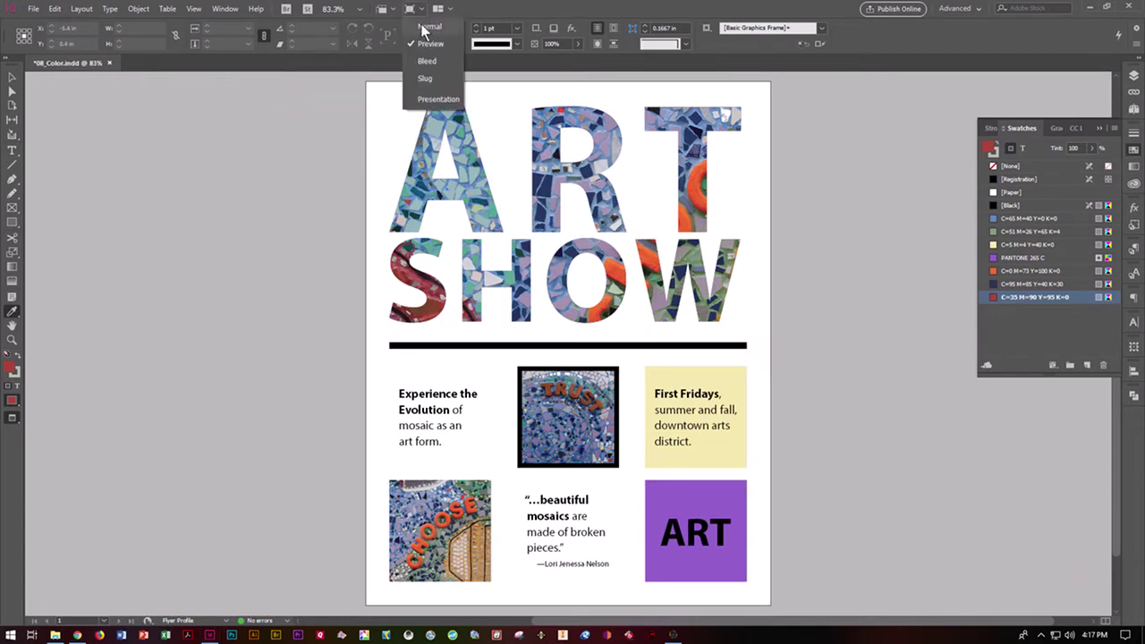
{"action": "left_click", "coordinate": [424, 28]}
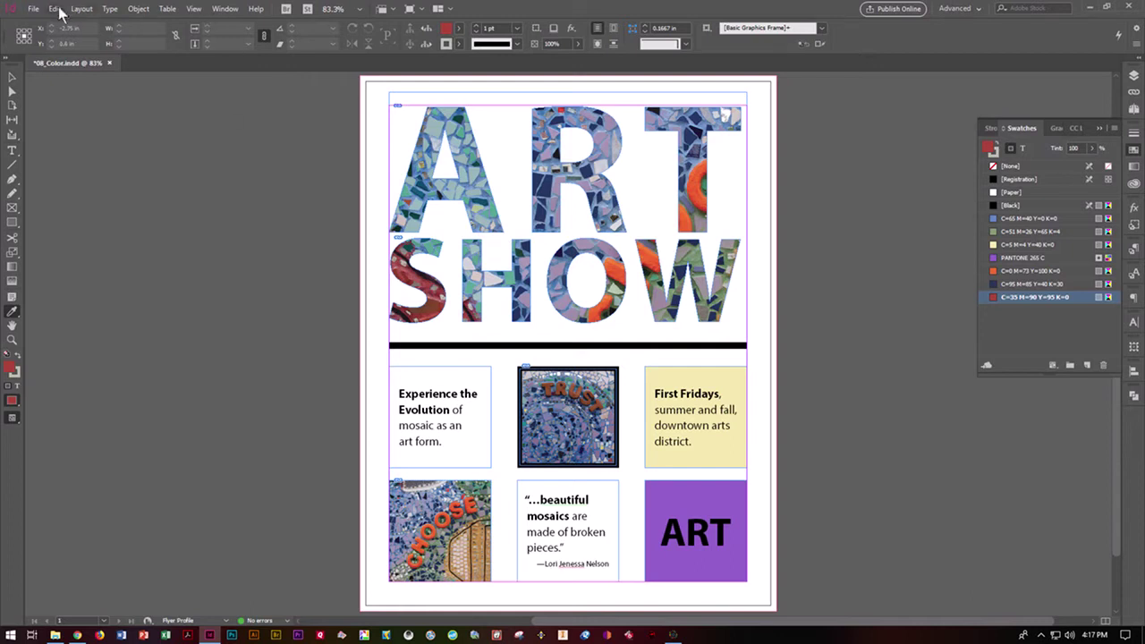
Fill the full-page background frame with the orange C=0 M=73 Y=100 K=0 swatch.
{"action": "left_click", "coordinate": [12, 77]}
{"action": "left_click", "coordinate": [374, 108]}
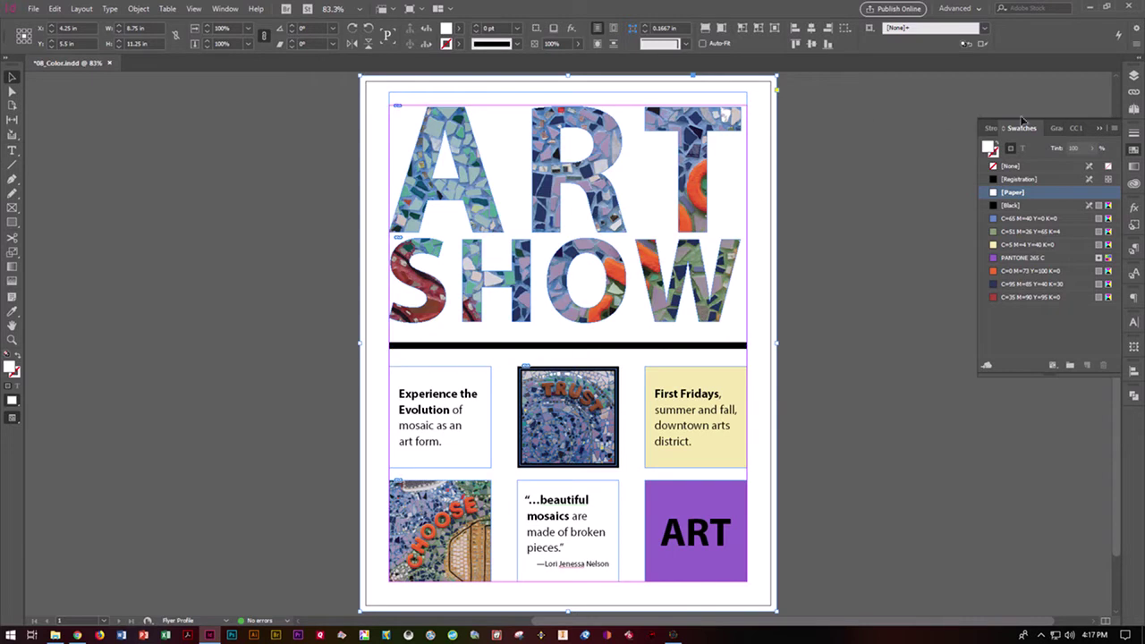
{"action": "left_click", "coordinate": [461, 31]}
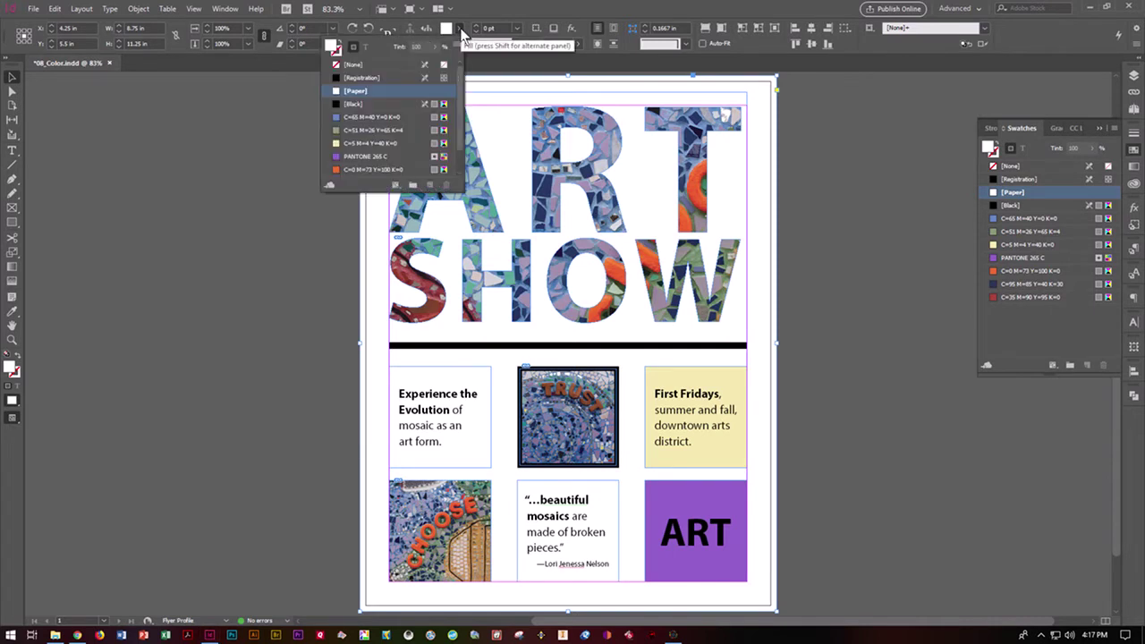
{"action": "left_click_drag", "start_coordinate": [462, 90], "coordinate": [458, 114]}
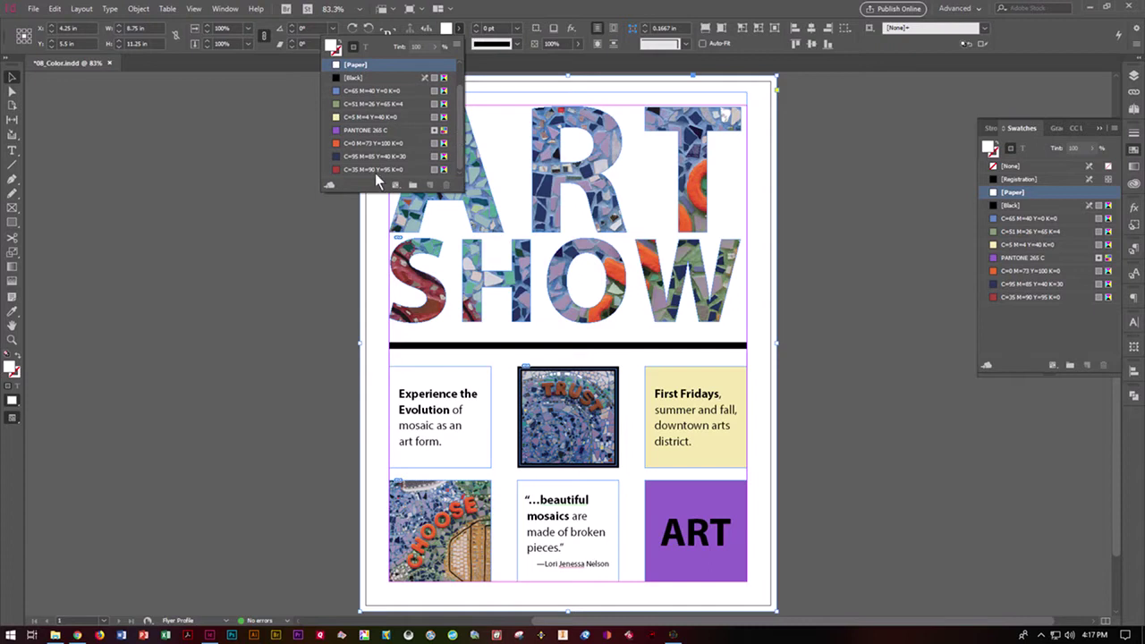
{"action": "left_click", "coordinate": [366, 143]}
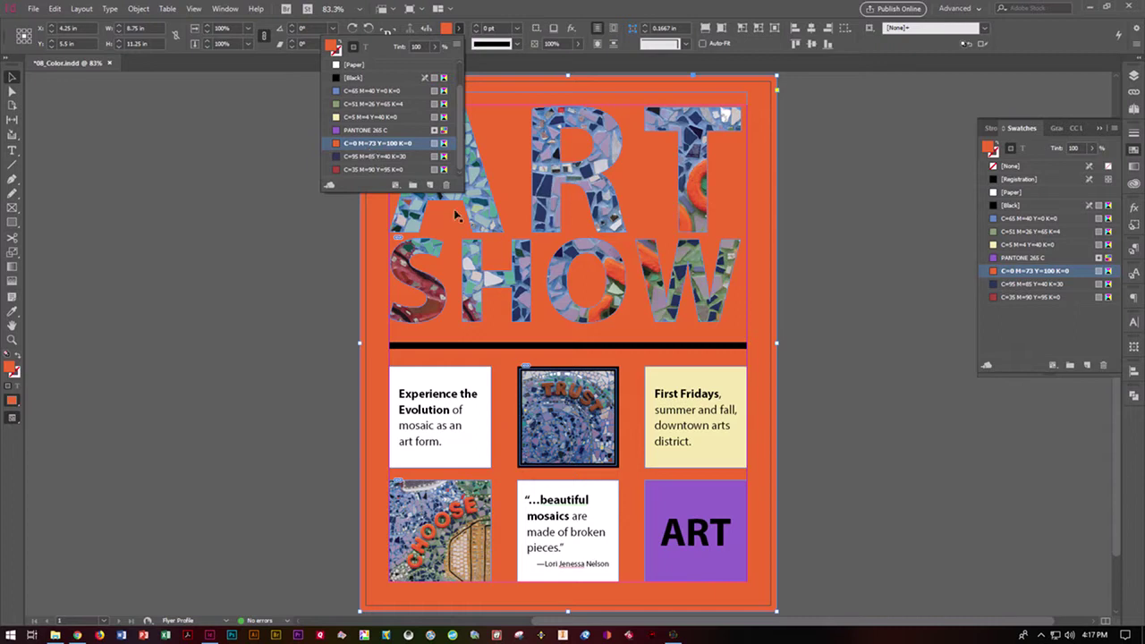
Fill the "Experience the Evolution" text frame with the blue C=65 M=40 Y=0 K=0 swatch.
{"action": "left_click", "coordinate": [466, 380]}
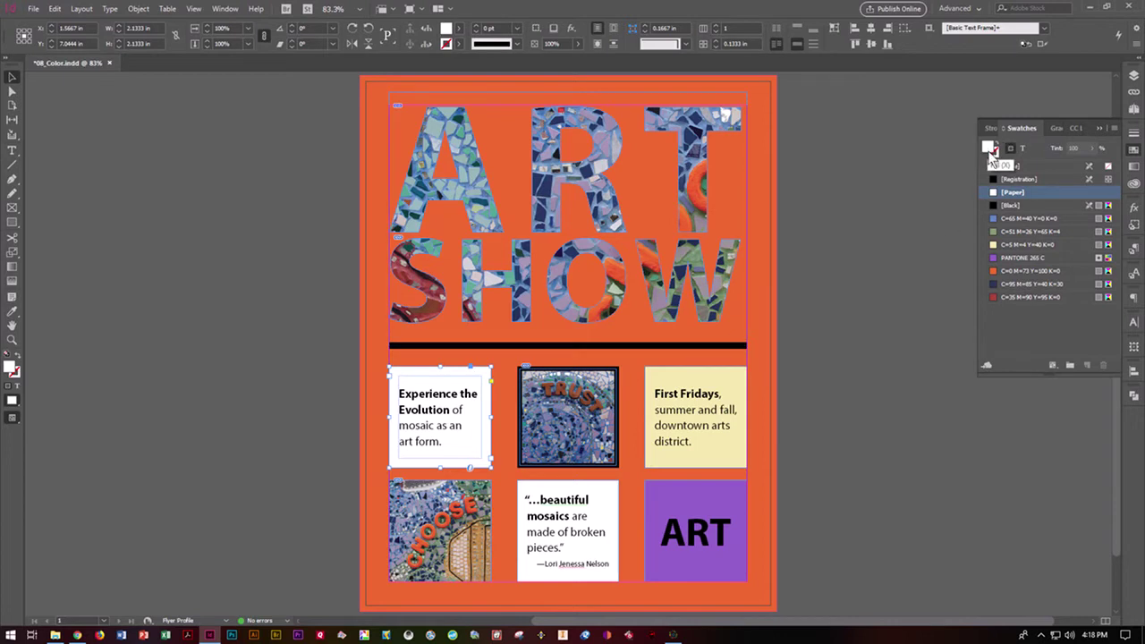
{"action": "left_click", "coordinate": [1024, 219]}
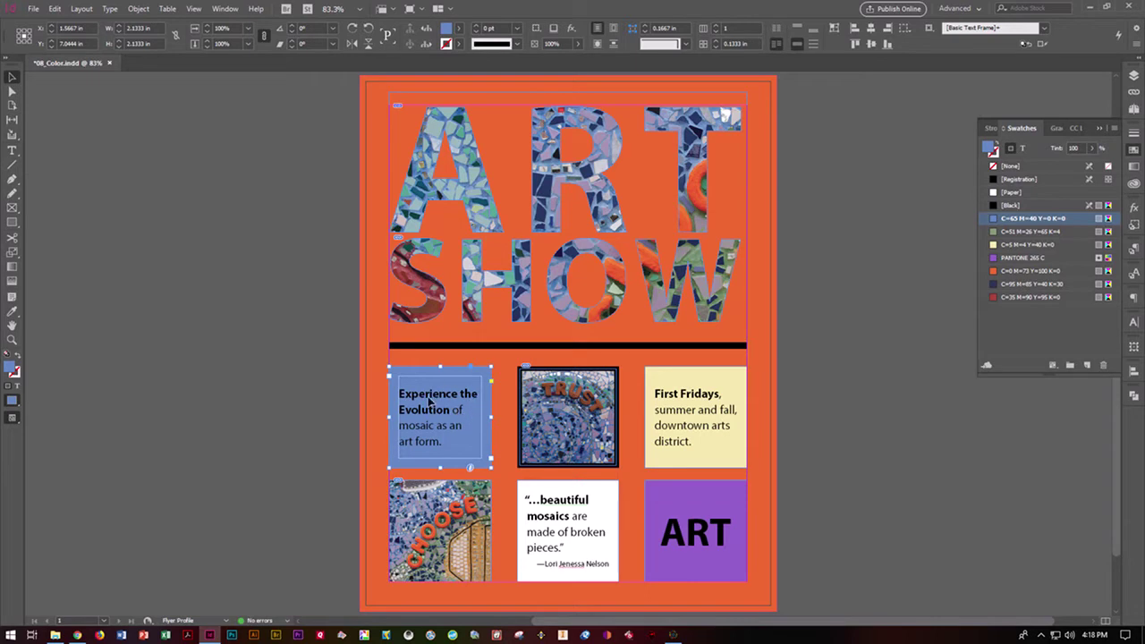
Fill the "beautiful mosaics" quote frame with the red C=35 M=90 Y=95 K=0 swatch and save the document.
{"action": "left_click", "coordinate": [853, 313]}
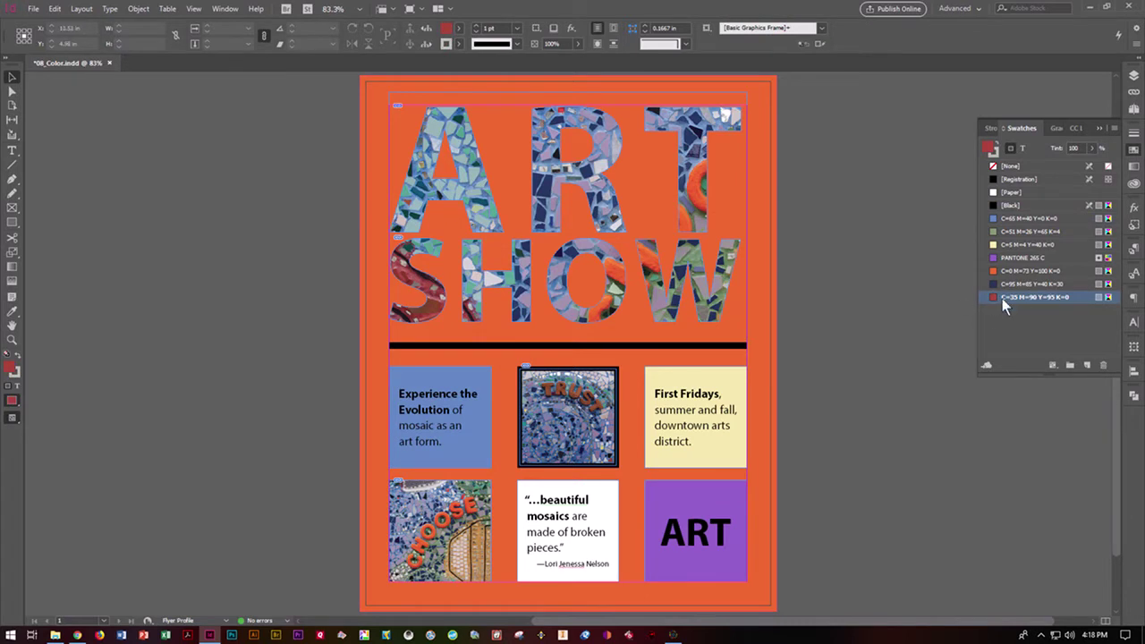
{"action": "left_click_drag", "start_coordinate": [595, 516], "coordinate": [596, 517]}
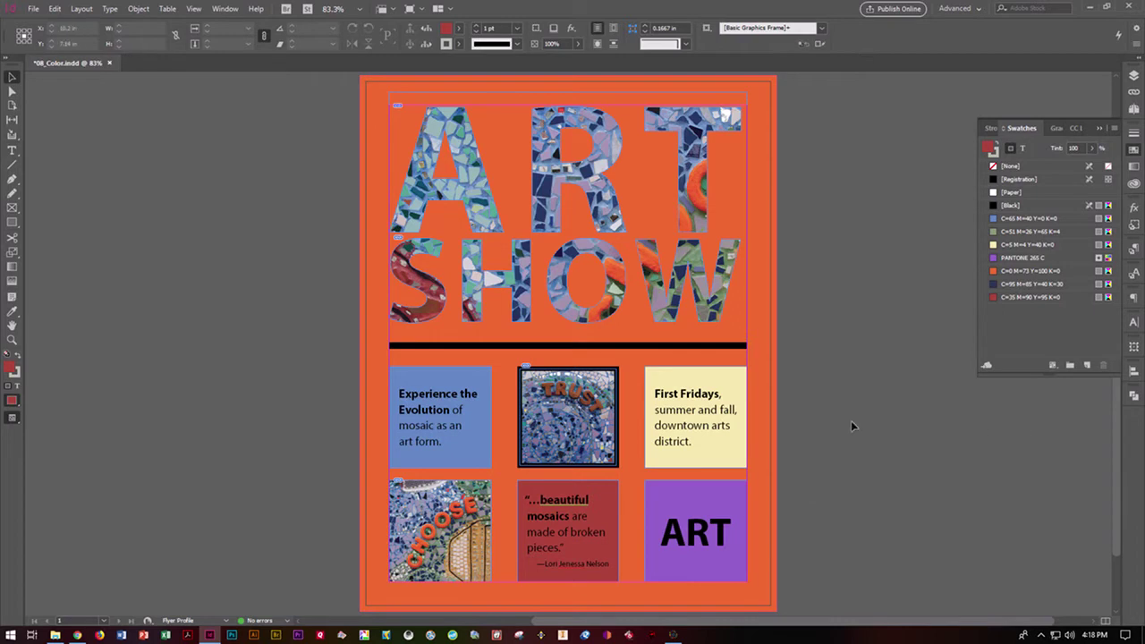
{"action": "key", "text": "ctrl+s"}
Swap the fill and stroke of the horizontal line below SHOW, and color its stroke with C=35 M=90 Y=95 K=0.
{"action": "left_click", "coordinate": [736, 350]}
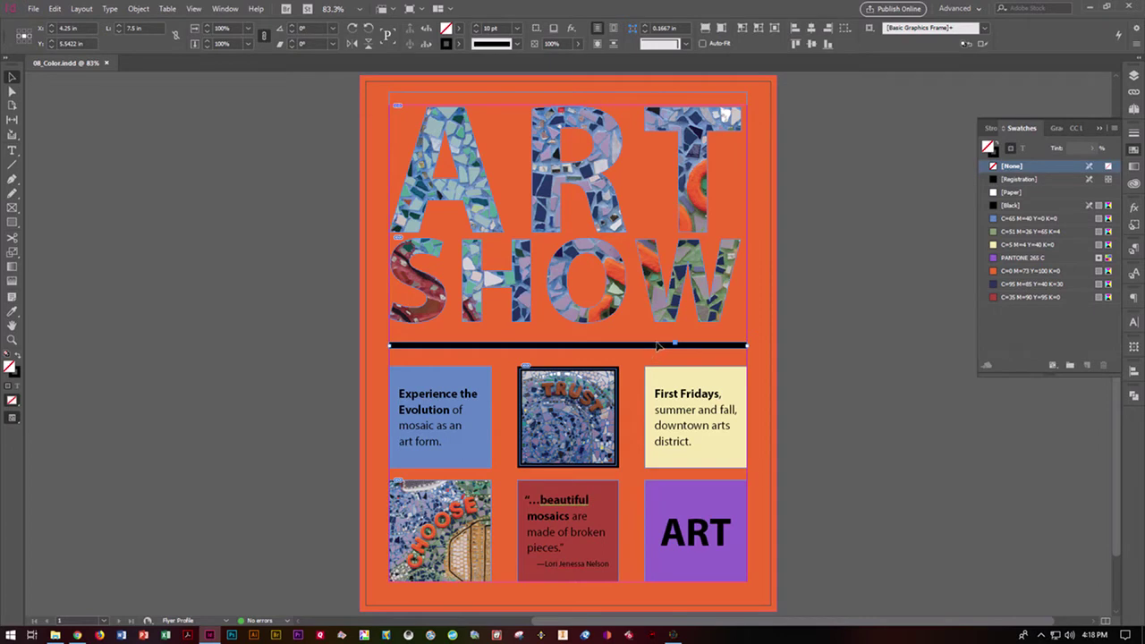
{"action": "left_click", "coordinate": [998, 141]}
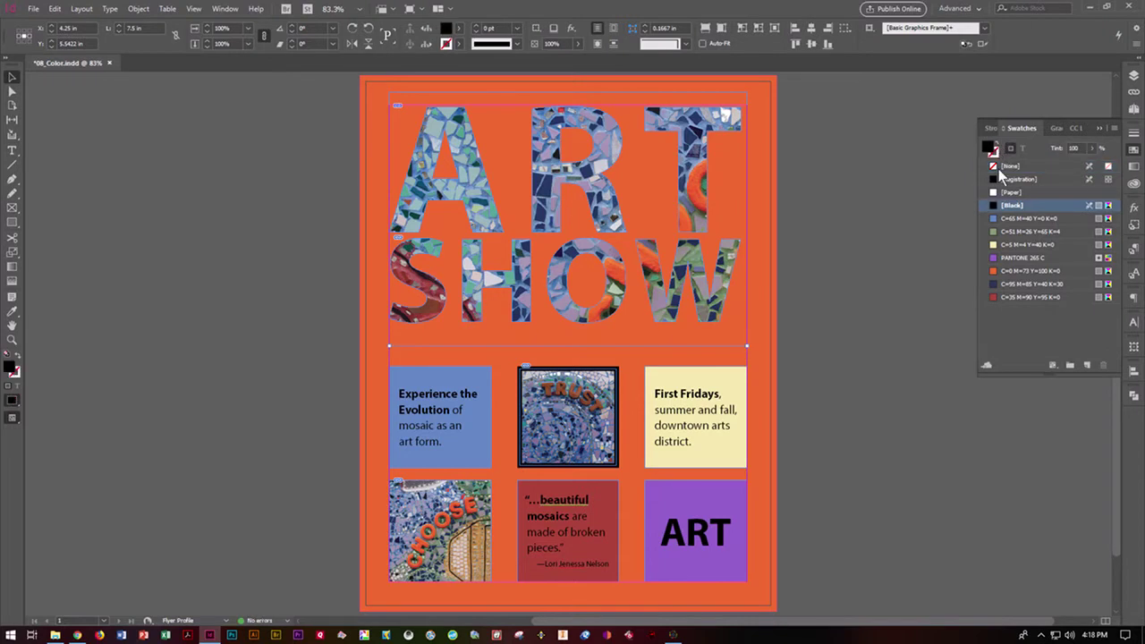
{"action": "left_click", "coordinate": [993, 153]}
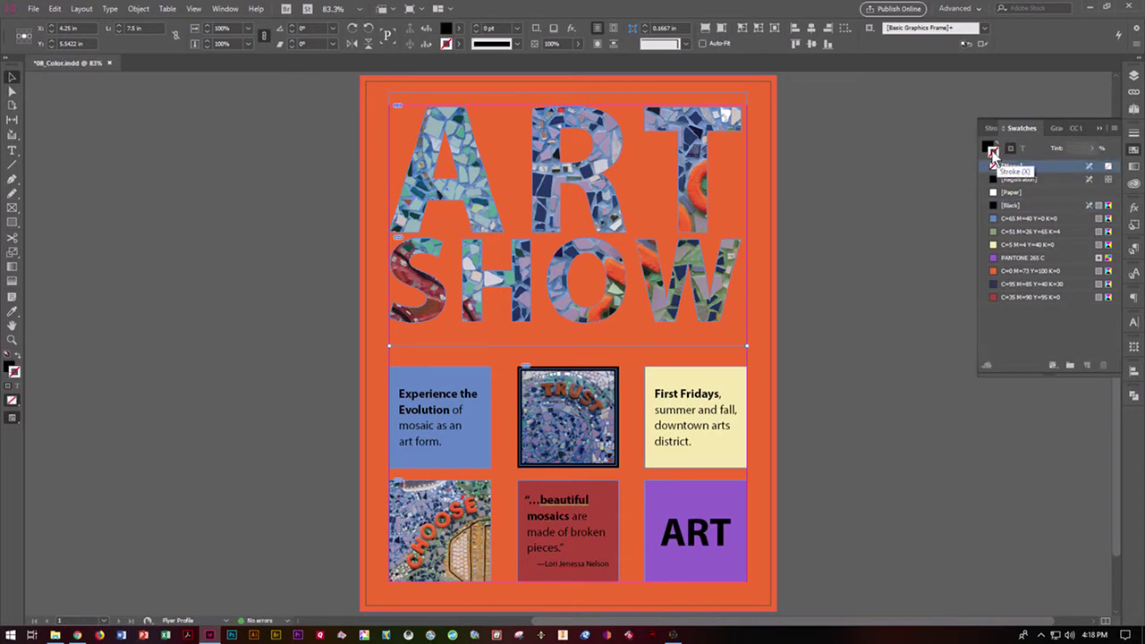
{"action": "left_click", "coordinate": [1008, 296]}
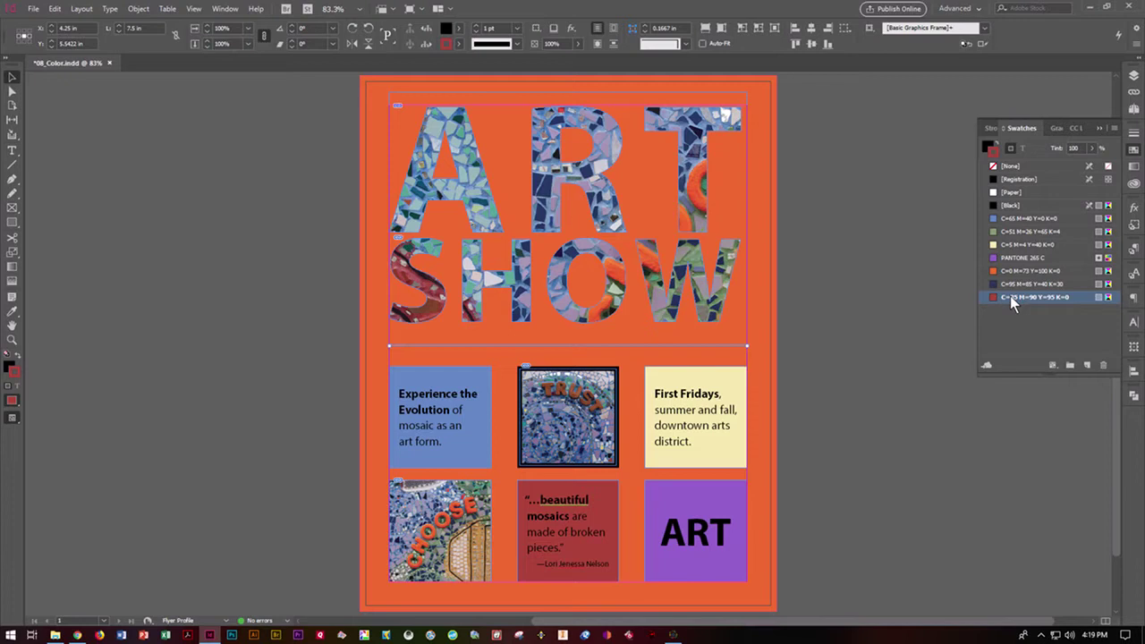
{"action": "left_click", "coordinate": [931, 302]}
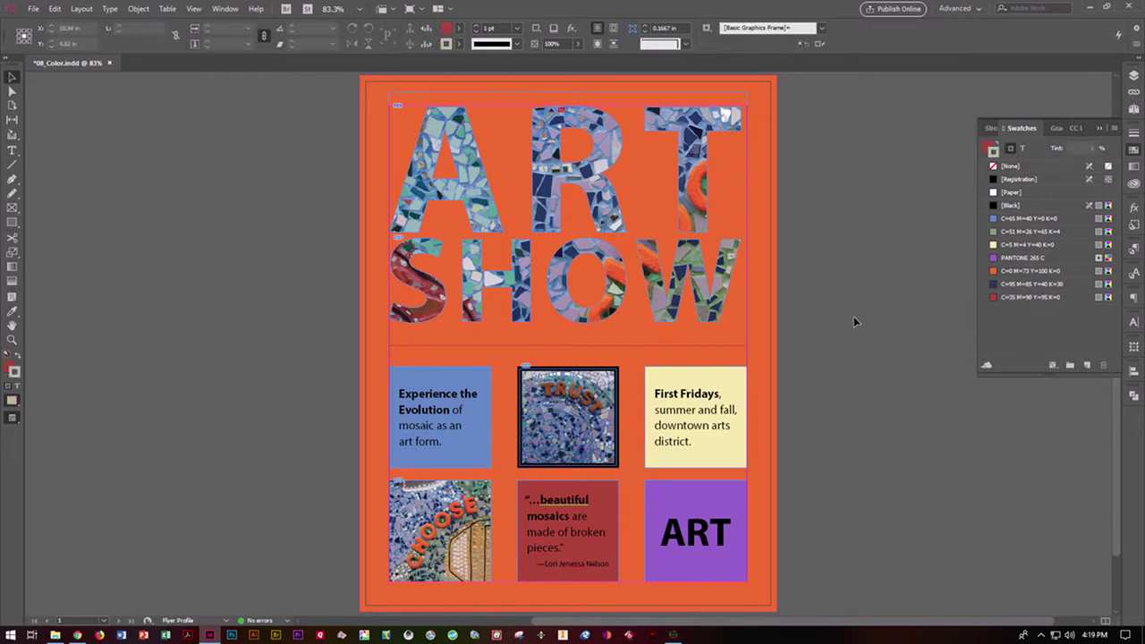
Set the stroke weight of the horizontal line below SHOW to 7 pt.
{"action": "left_click", "coordinate": [690, 345]}
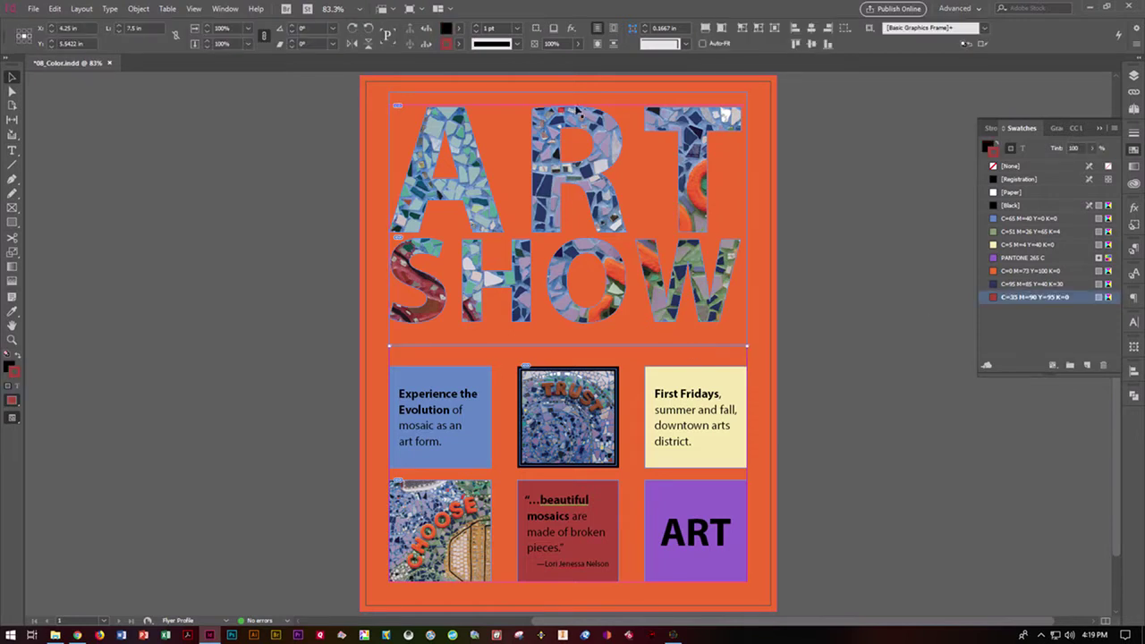
{"action": "left_click", "coordinate": [515, 29]}
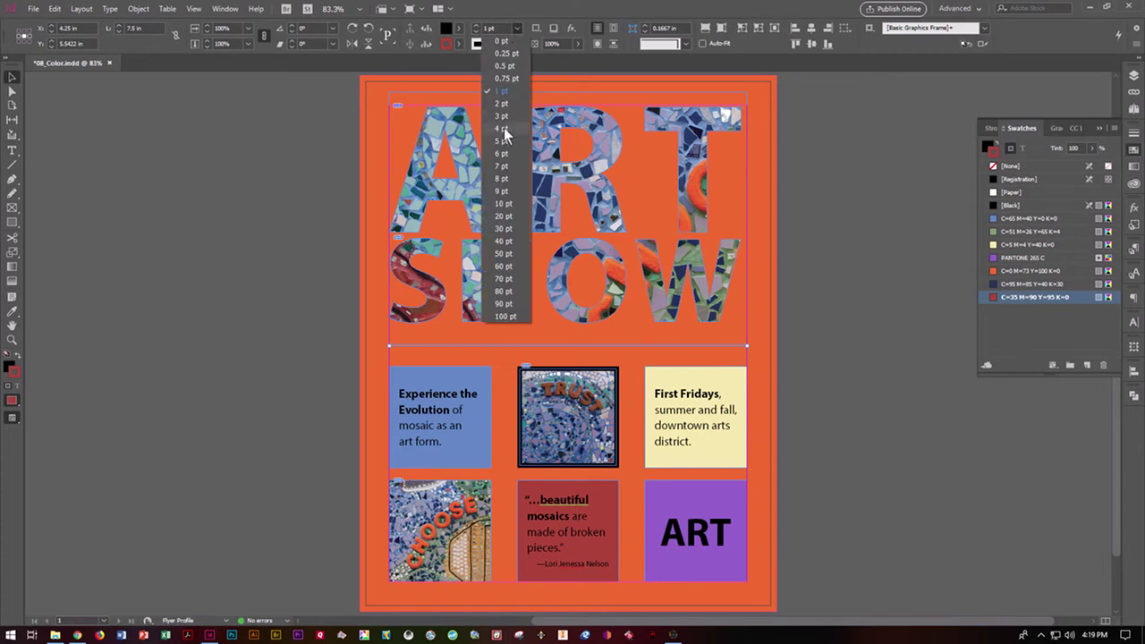
{"action": "left_click", "coordinate": [501, 166]}
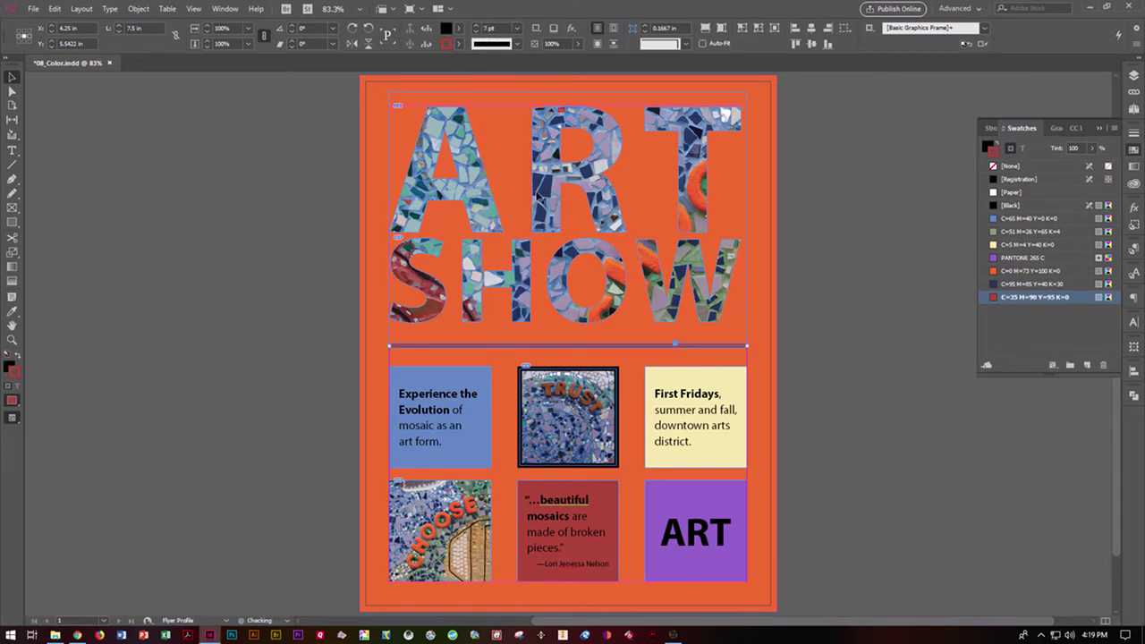
{"action": "left_click", "coordinate": [877, 349]}
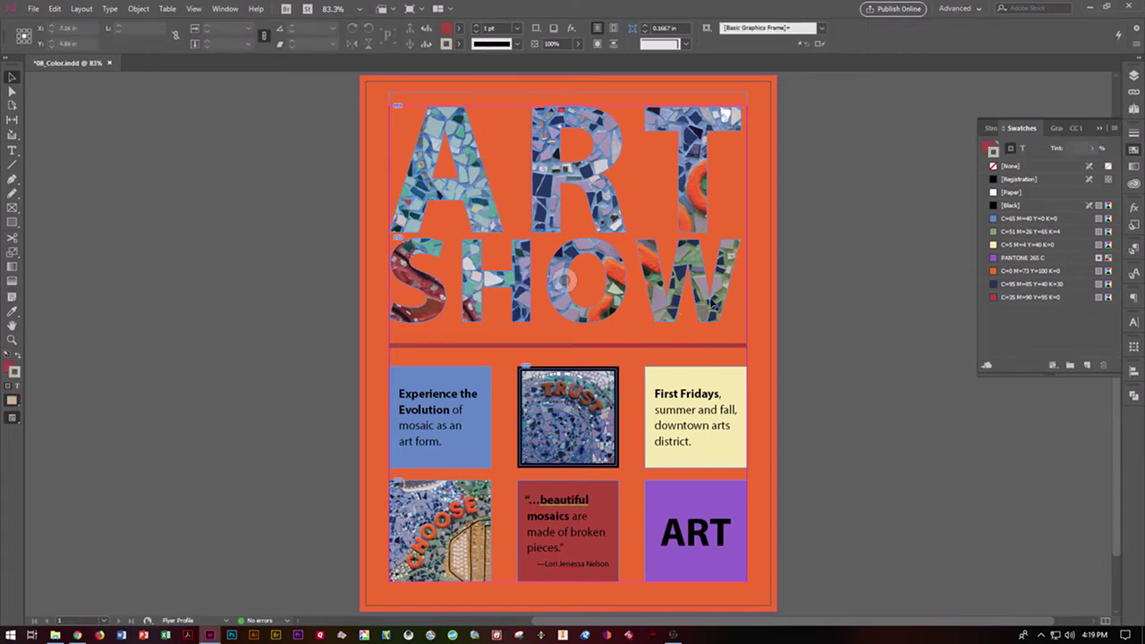
Set the stroke weight of the red horizontal line below SHOW to 10 pt.
{"action": "left_click", "coordinate": [651, 346]}
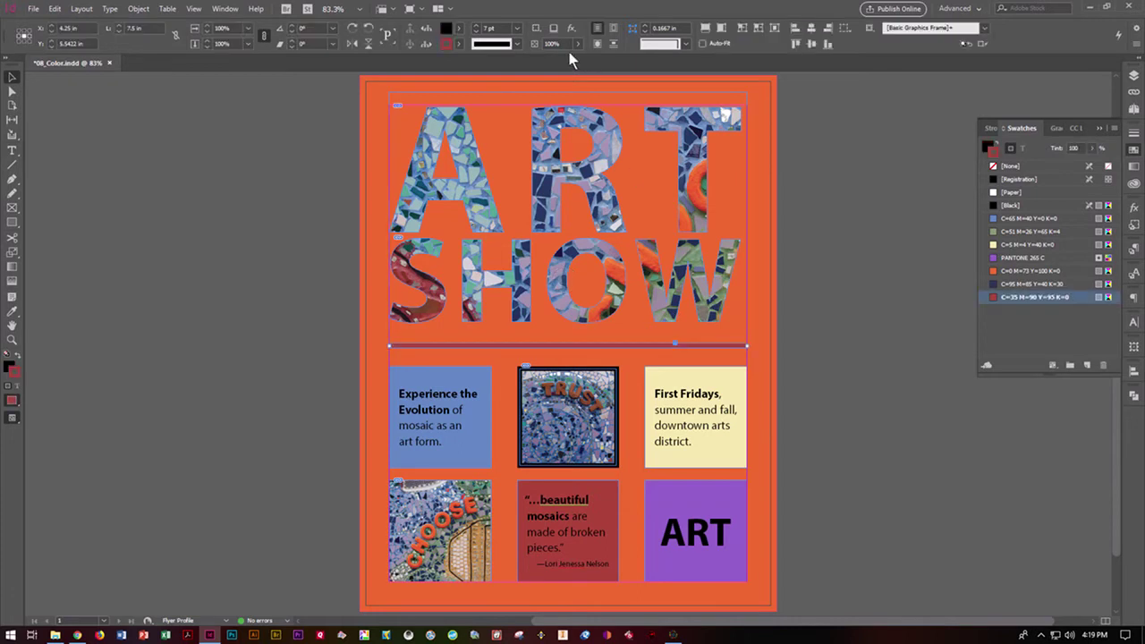
{"action": "left_click", "coordinate": [519, 29]}
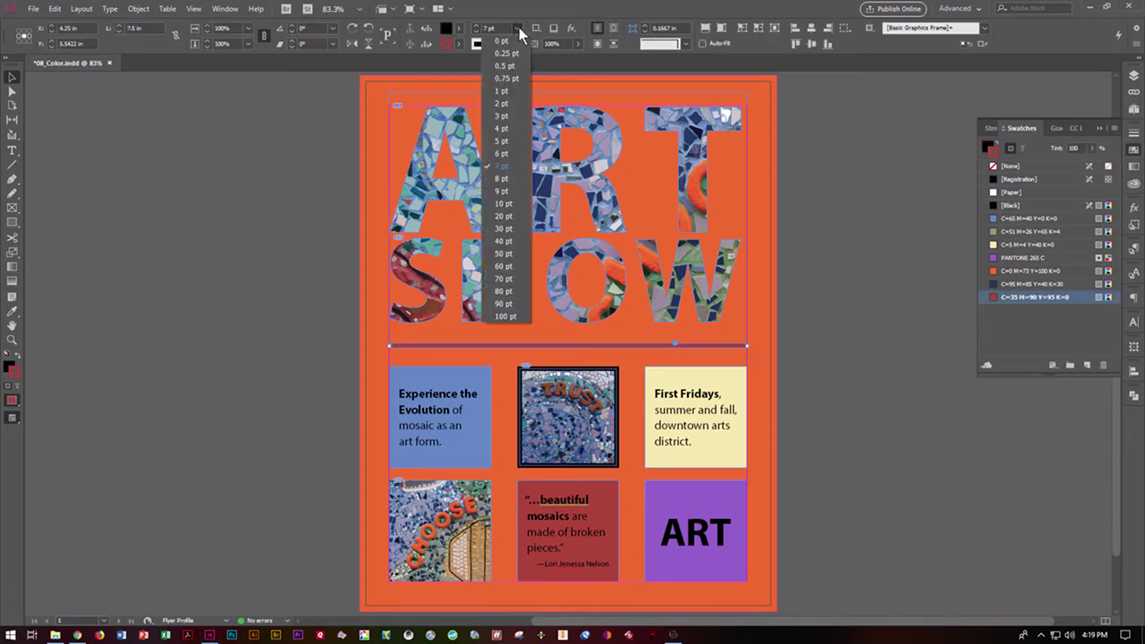
{"action": "left_click", "coordinate": [509, 203]}
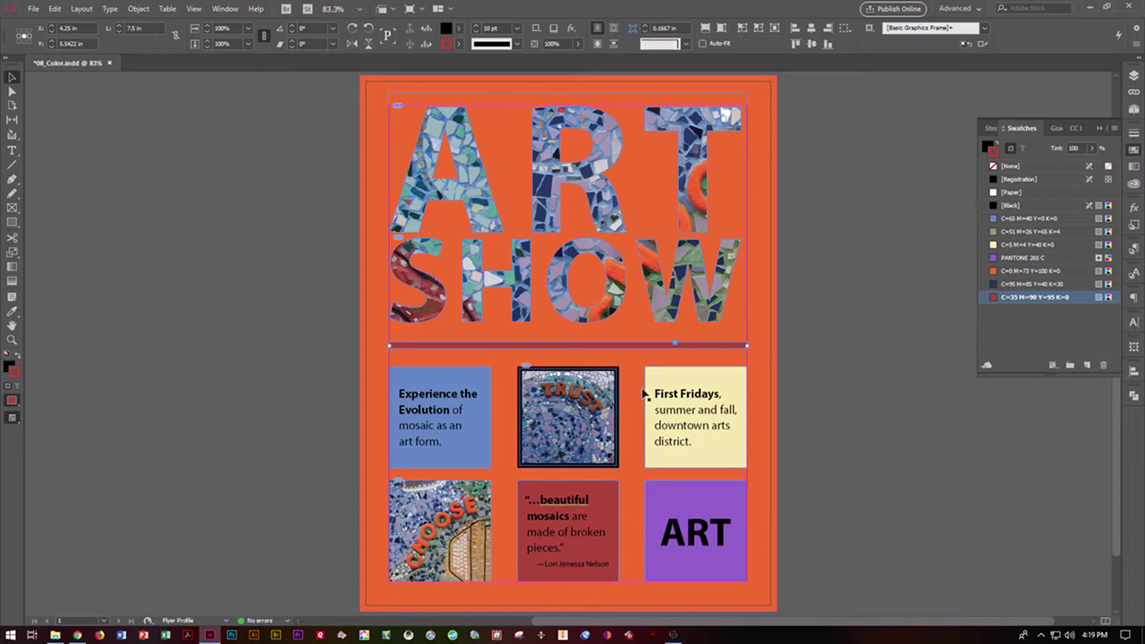
Apply the dark blue C=95 M=85 Y=40 K=30 swatch to the stroke of the TRUST image frame and deselect it.
{"action": "left_click", "coordinate": [609, 391]}
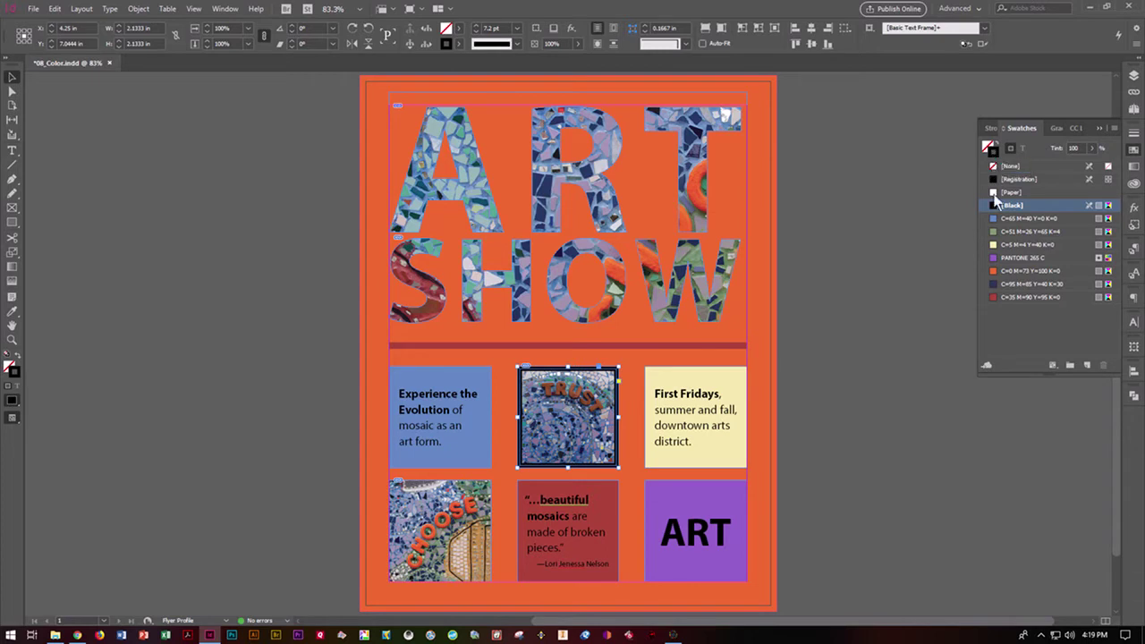
{"action": "left_click", "coordinate": [1015, 285]}
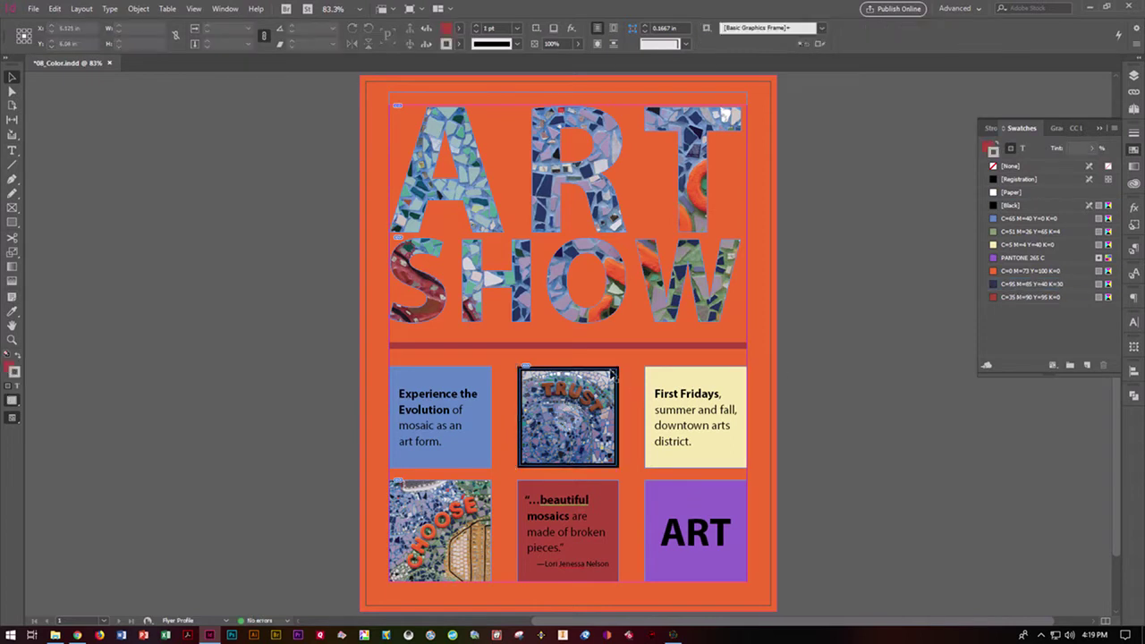
{"action": "left_click", "coordinate": [1006, 285]}
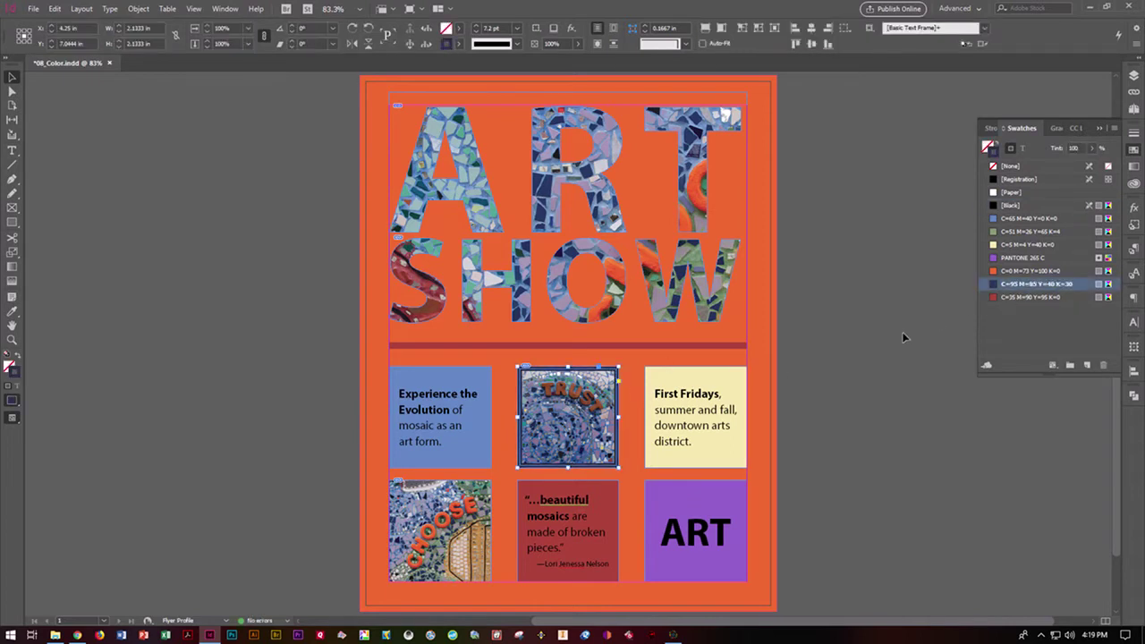
{"action": "left_click", "coordinate": [838, 355]}
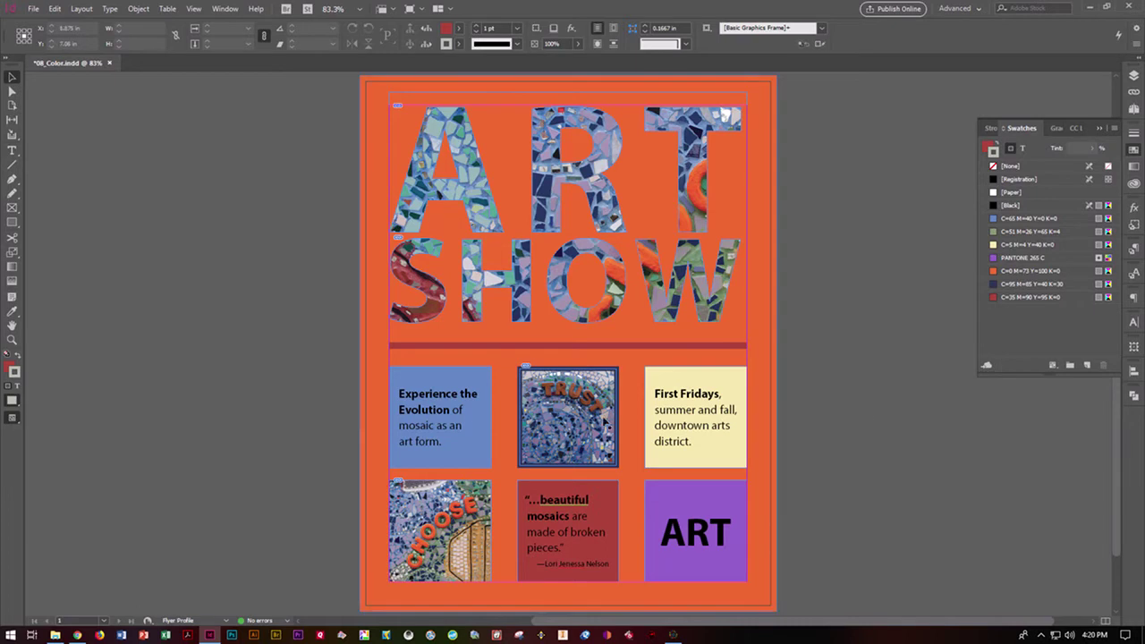
Color the bold words "Experience the Evolution" with the C=95 M=85 Y=40 K=30 swatch as text fill.
{"action": "left_click", "coordinate": [11, 151]}
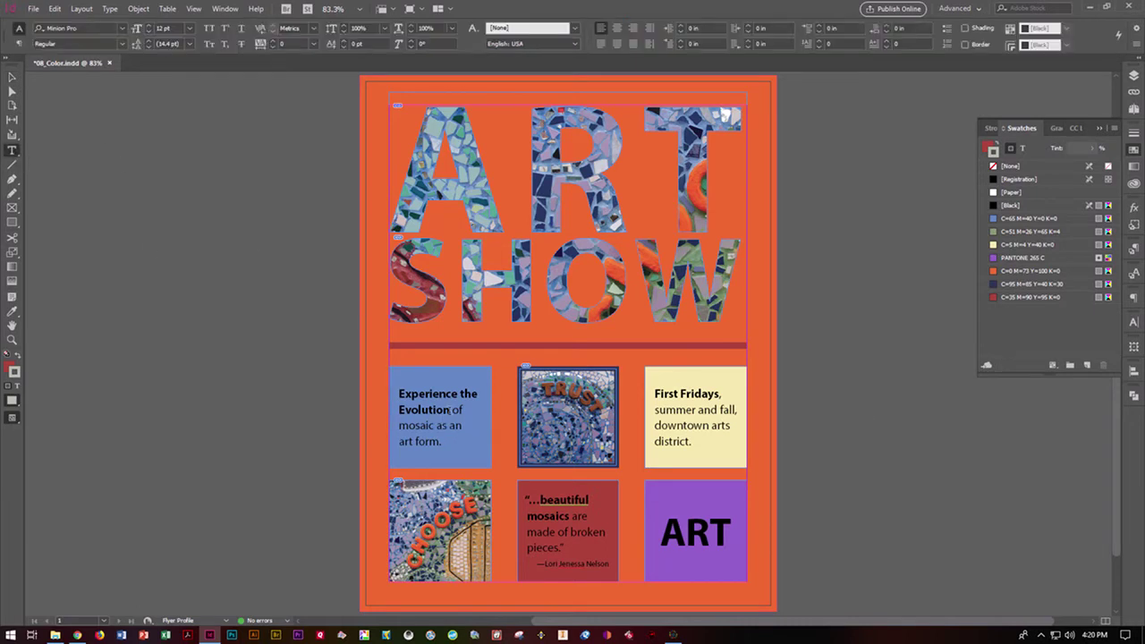
{"action": "left_click_drag", "start_coordinate": [450, 410], "coordinate": [391, 388]}
{"action": "double_click", "coordinate": [455, 425]}
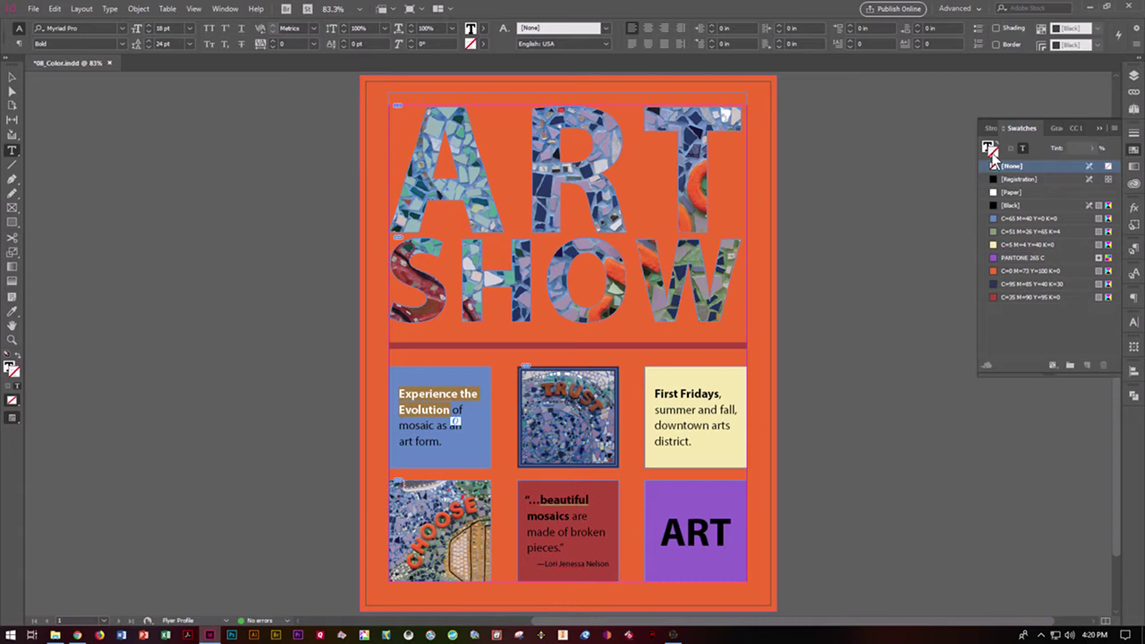
{"action": "left_click", "coordinate": [991, 149]}
{"action": "left_click", "coordinate": [1011, 284]}
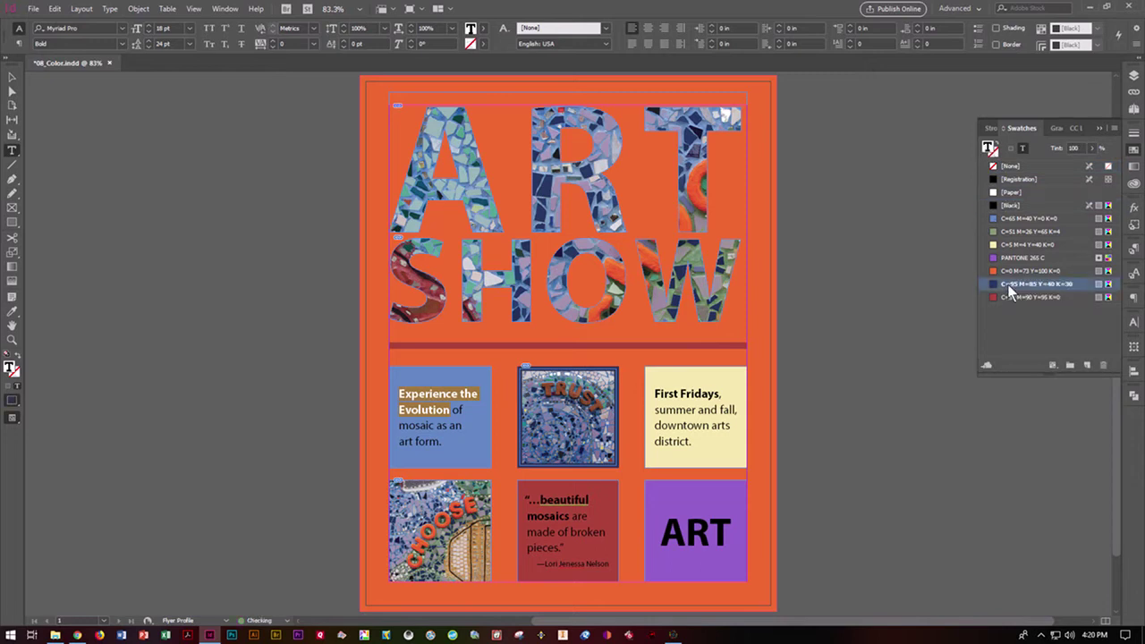
{"action": "left_click", "coordinate": [895, 313]}
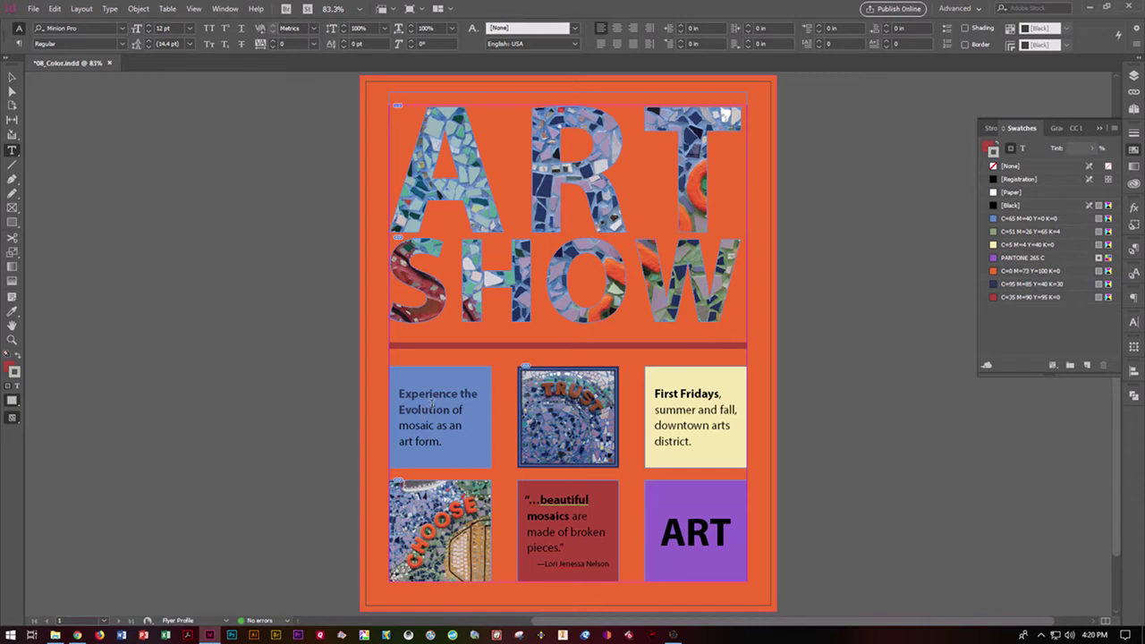
Color all text in the "First Fridays" frame with the C=35 M=90 Y=95 K=0 swatch.
{"action": "left_click", "coordinate": [684, 394]}
{"action": "key", "text": "ctrl+a"}
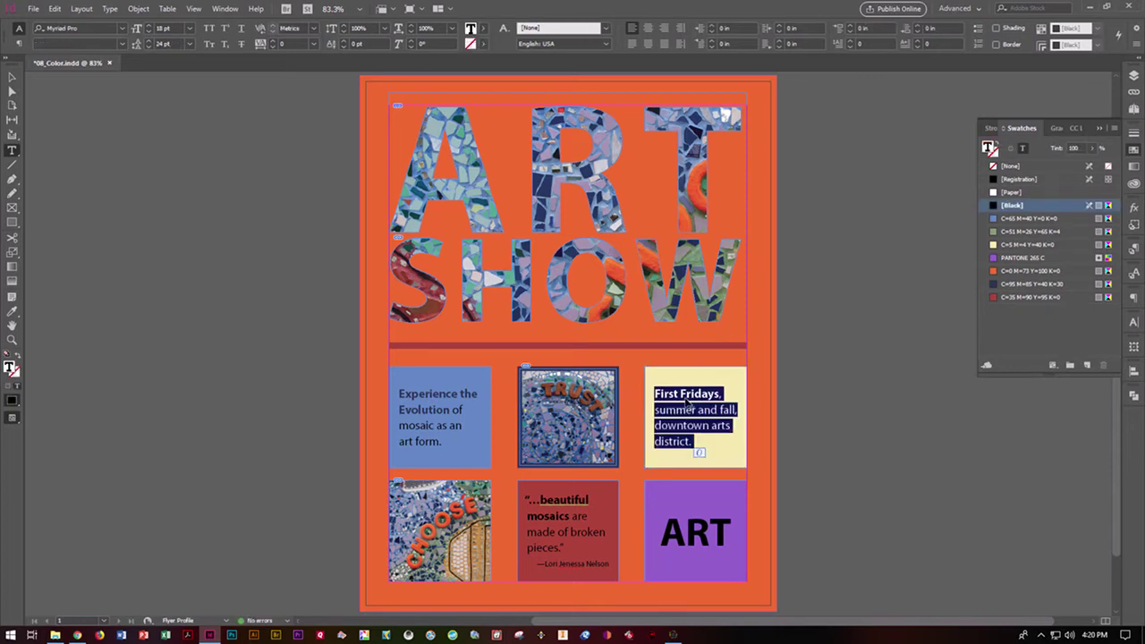
{"action": "left_click", "coordinate": [1016, 297]}
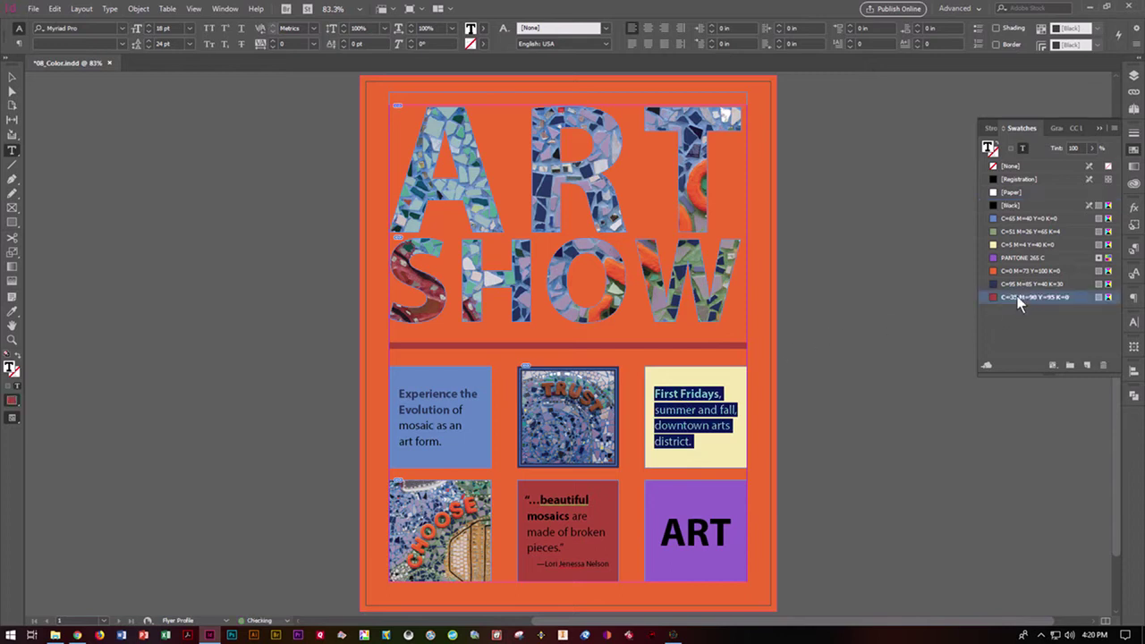
{"action": "left_click", "coordinate": [718, 425]}
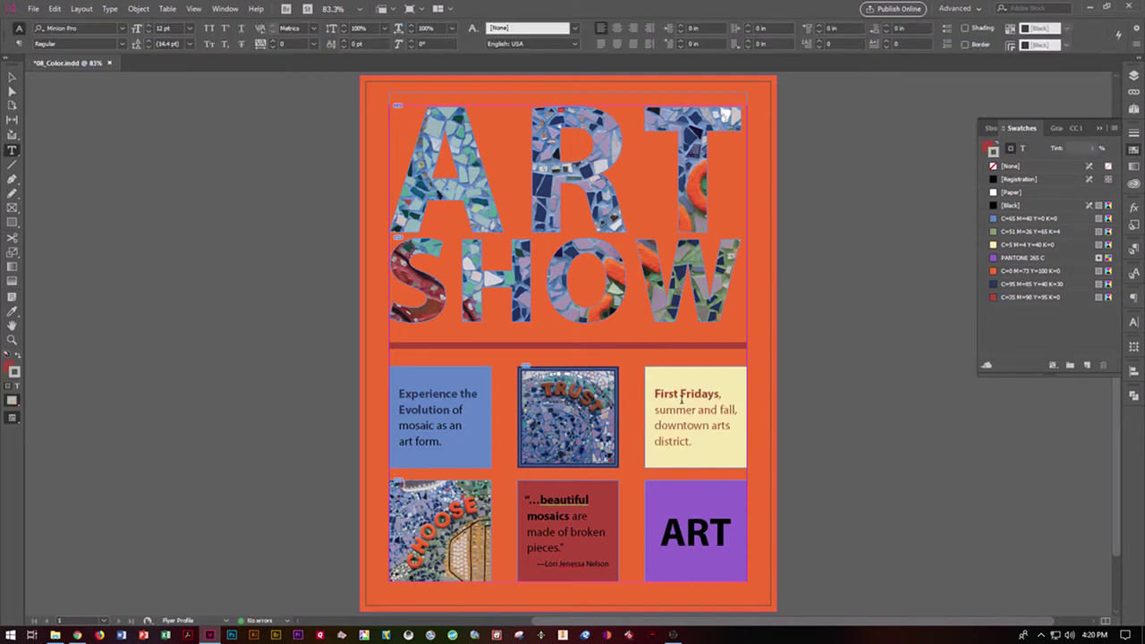
Color all text in the "beautiful mosaics" quote frame with the [Paper] swatch.
{"action": "left_click", "coordinate": [569, 517]}
{"action": "left_click_drag", "start_coordinate": [570, 517], "coordinate": [540, 504]}
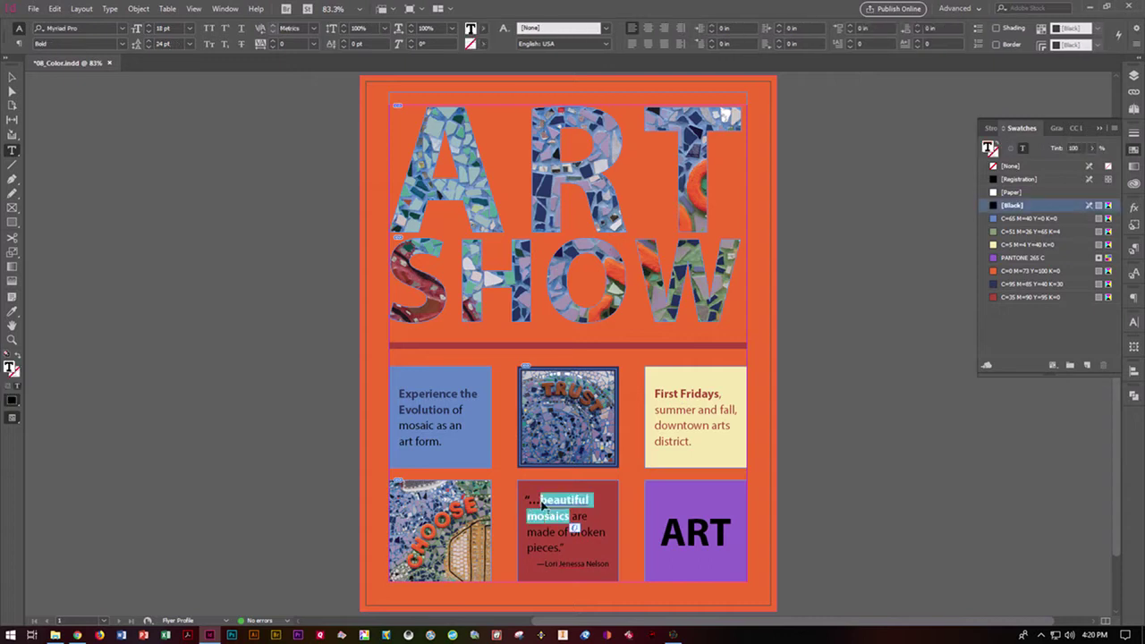
{"action": "left_click", "coordinate": [561, 539]}
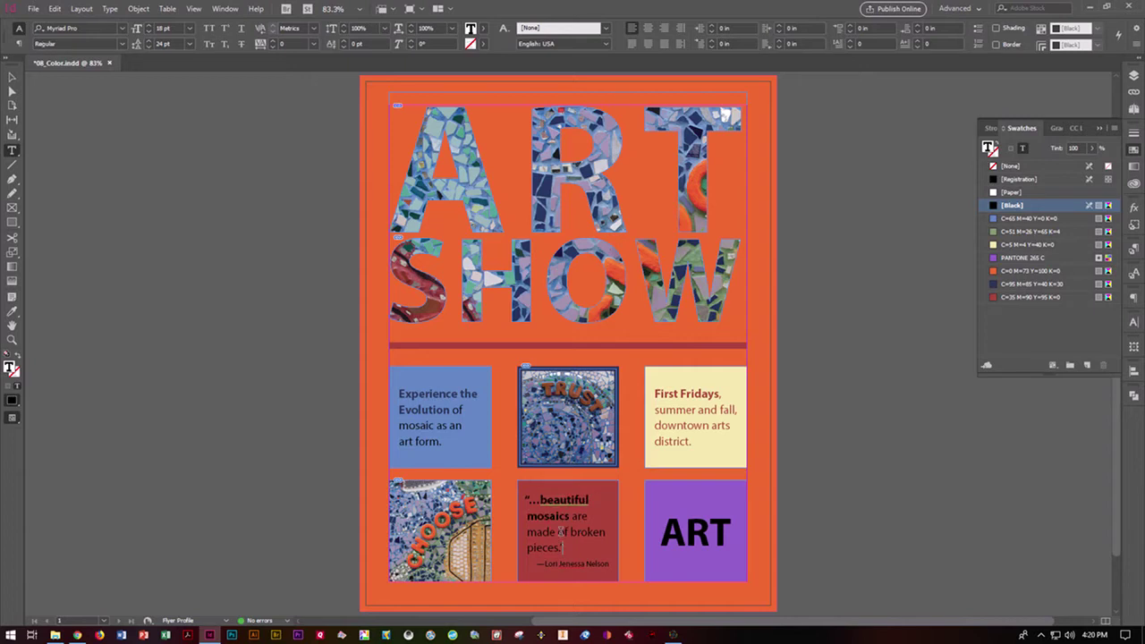
{"action": "key", "text": "ctrl+a"}
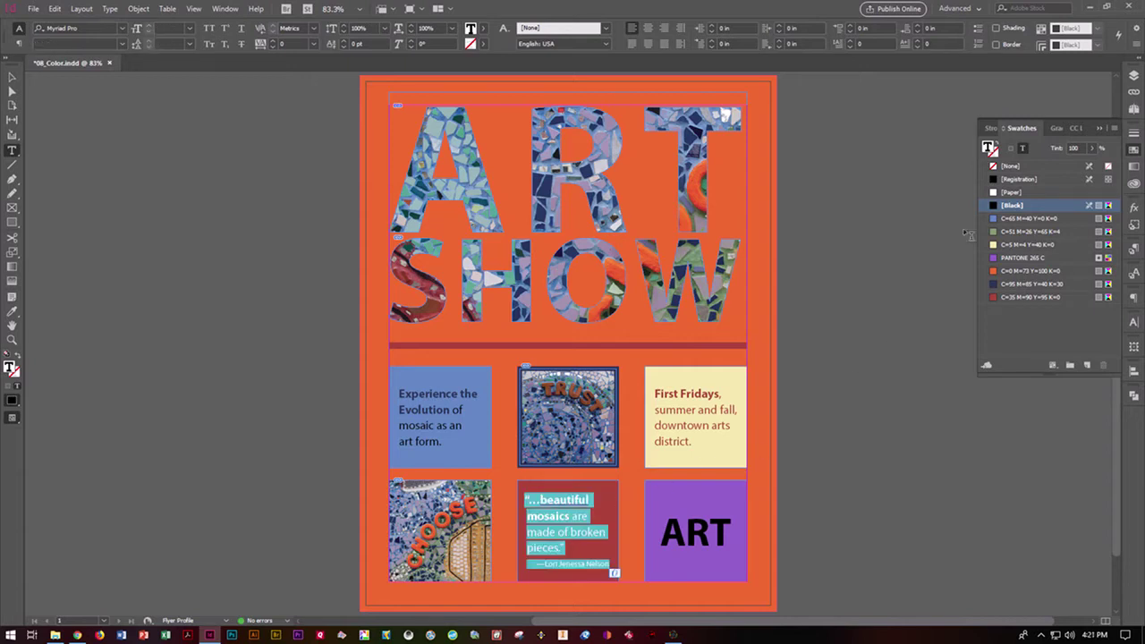
{"action": "left_click", "coordinate": [1009, 193]}
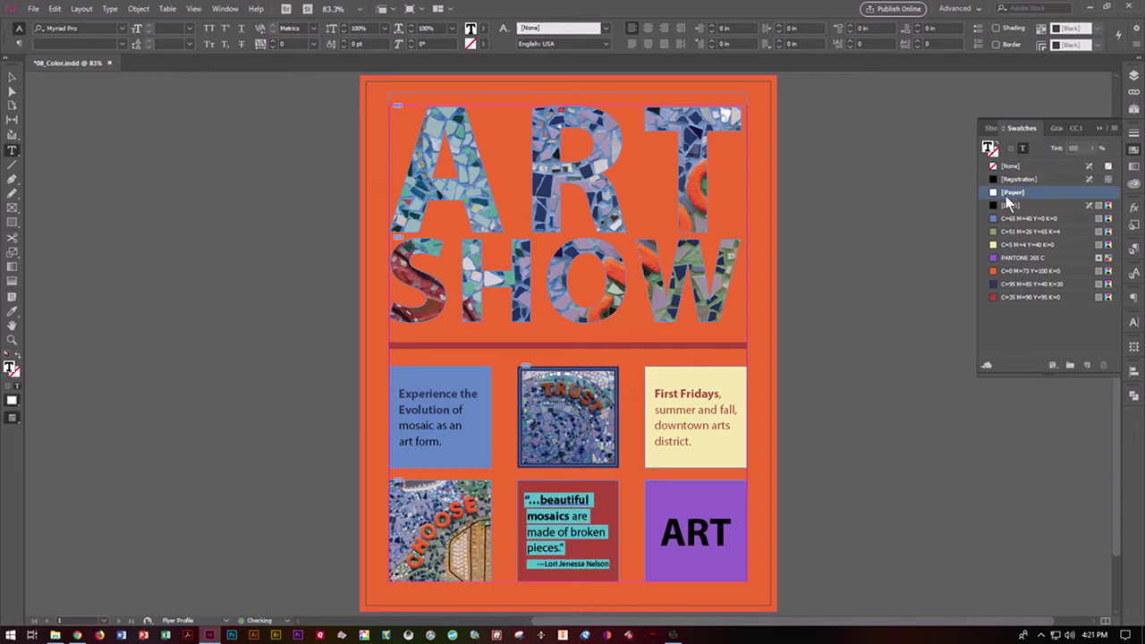
Give the word ART in the purple frame a black text stroke with a weight of 1 pt.
{"action": "left_click", "coordinate": [896, 302]}
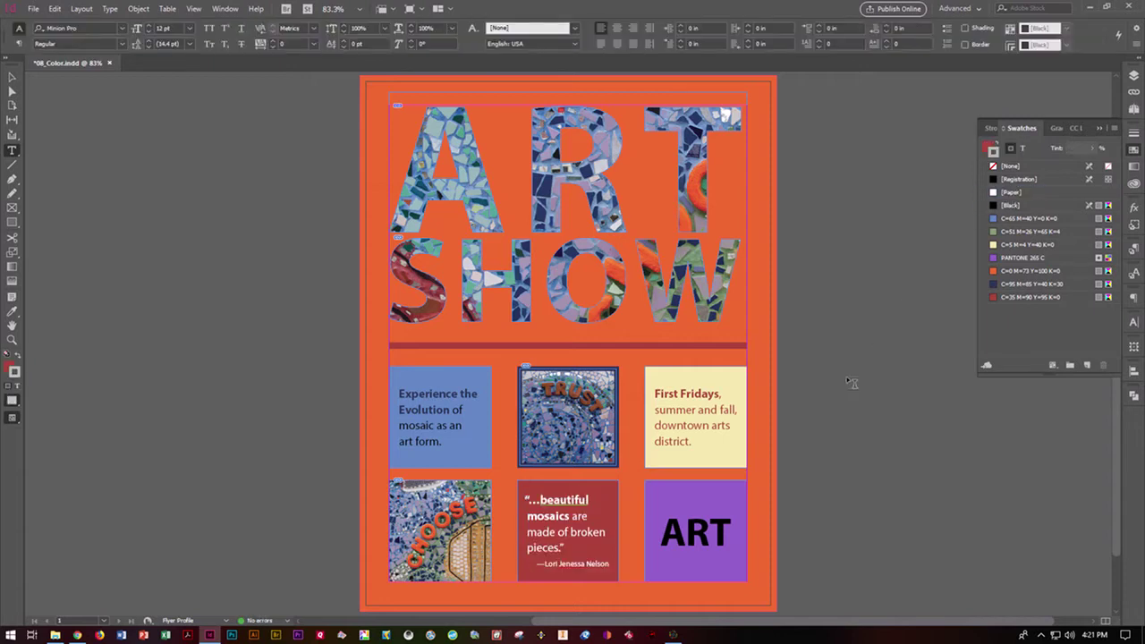
{"action": "double_click", "coordinate": [692, 536]}
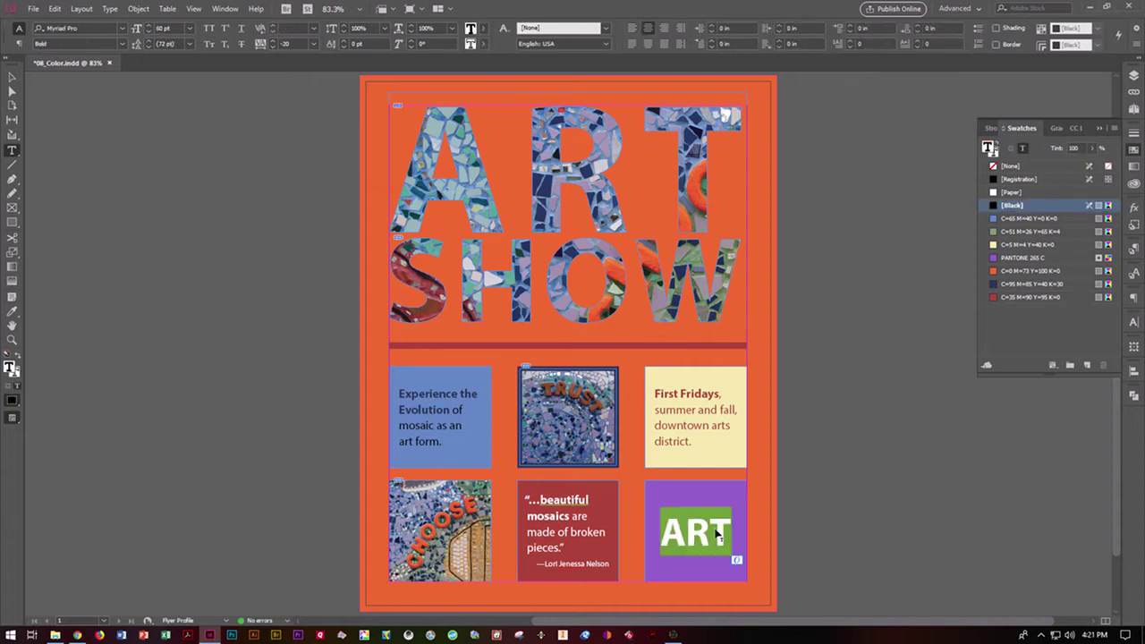
{"action": "left_click", "coordinate": [1009, 260]}
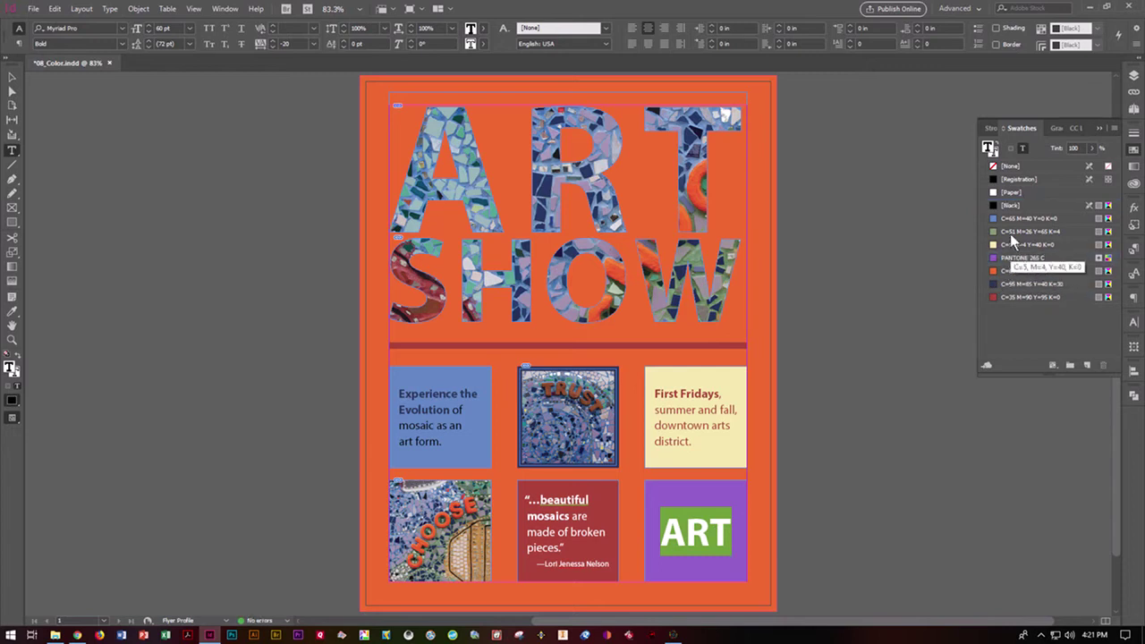
{"action": "left_click", "coordinate": [224, 9]}
{"action": "left_click", "coordinate": [238, 250]}
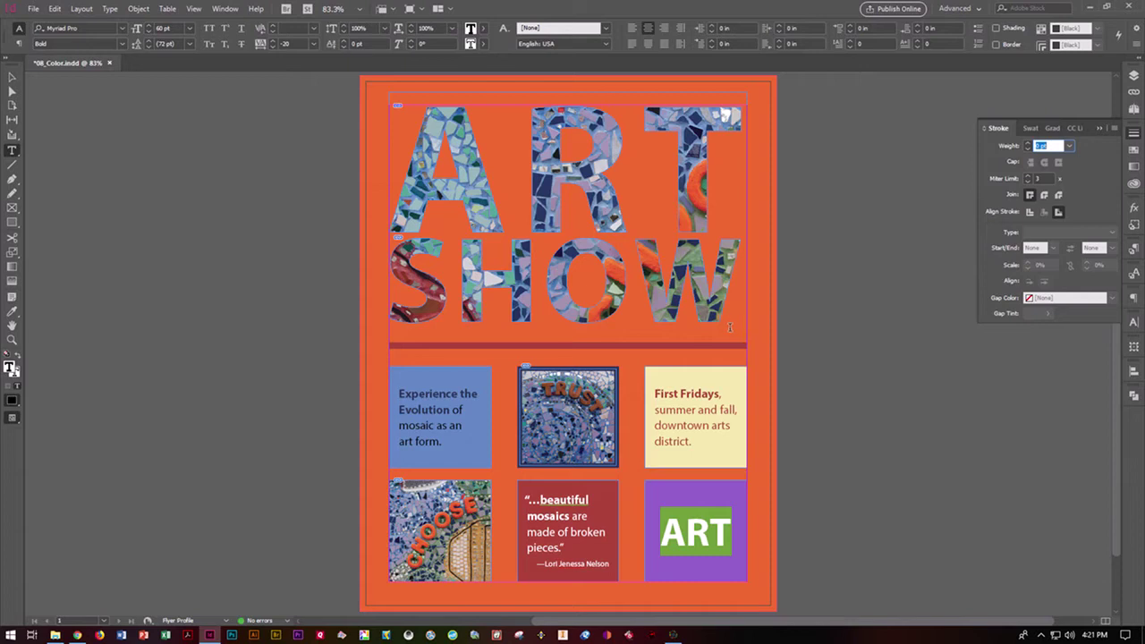
{"action": "left_click", "coordinate": [1068, 146]}
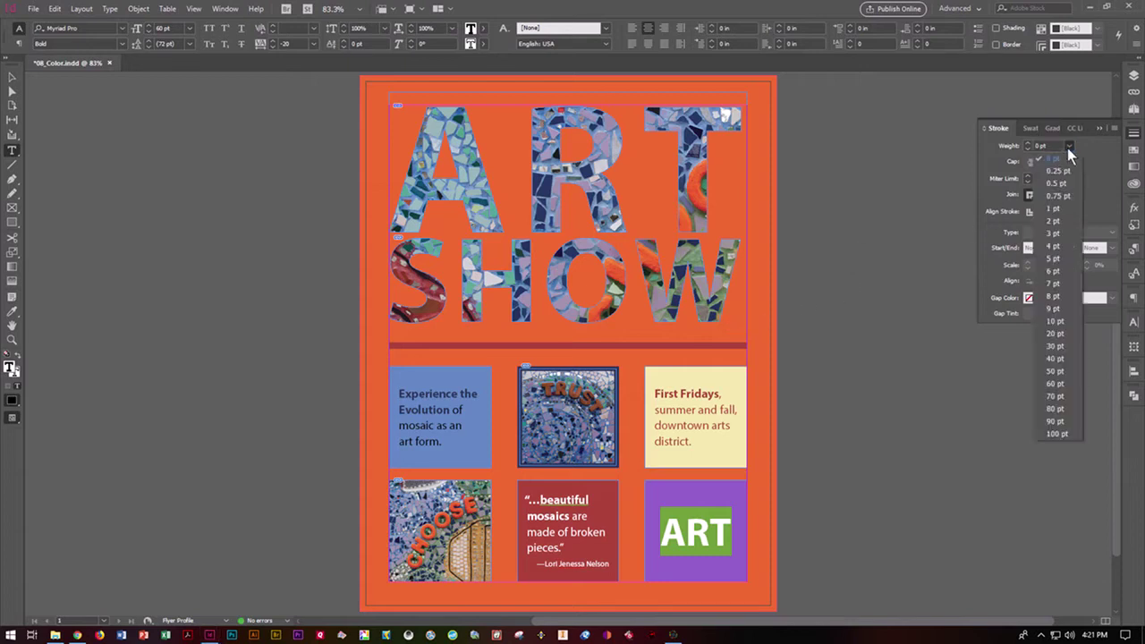
{"action": "left_click", "coordinate": [1059, 210]}
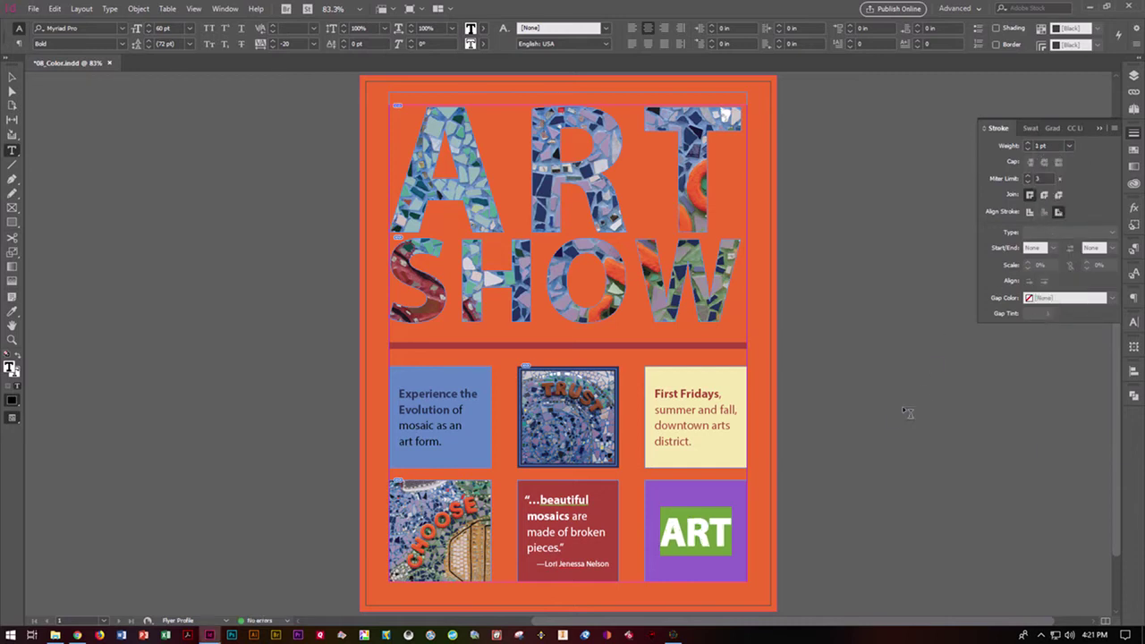
{"action": "key", "text": "ctrl+z"}
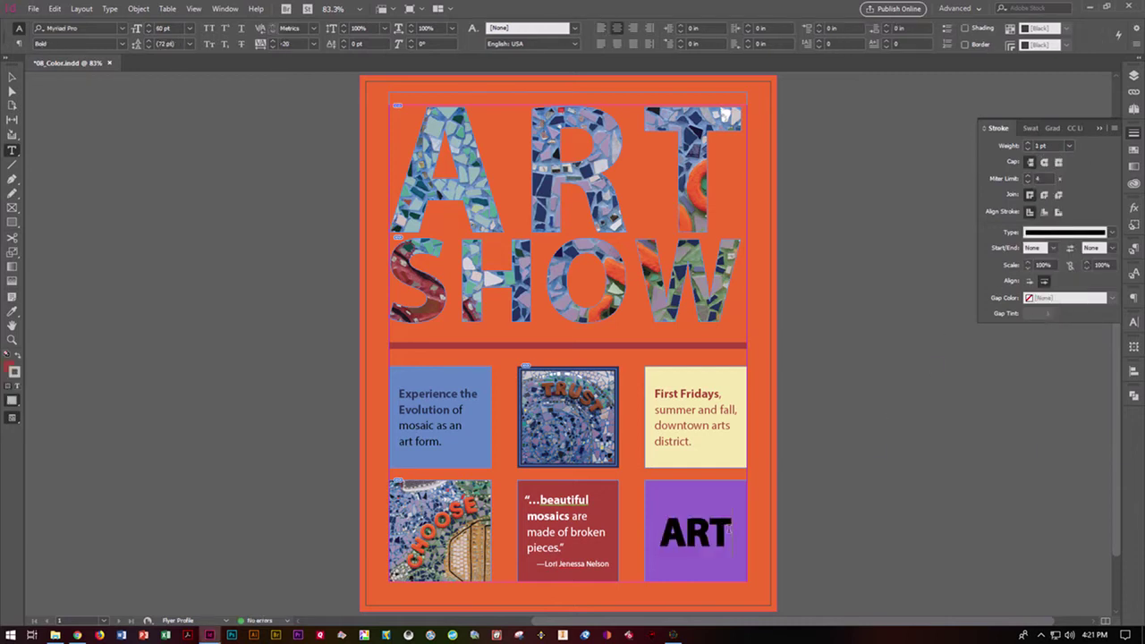
{"action": "key", "text": "ctrl+shift+z"}
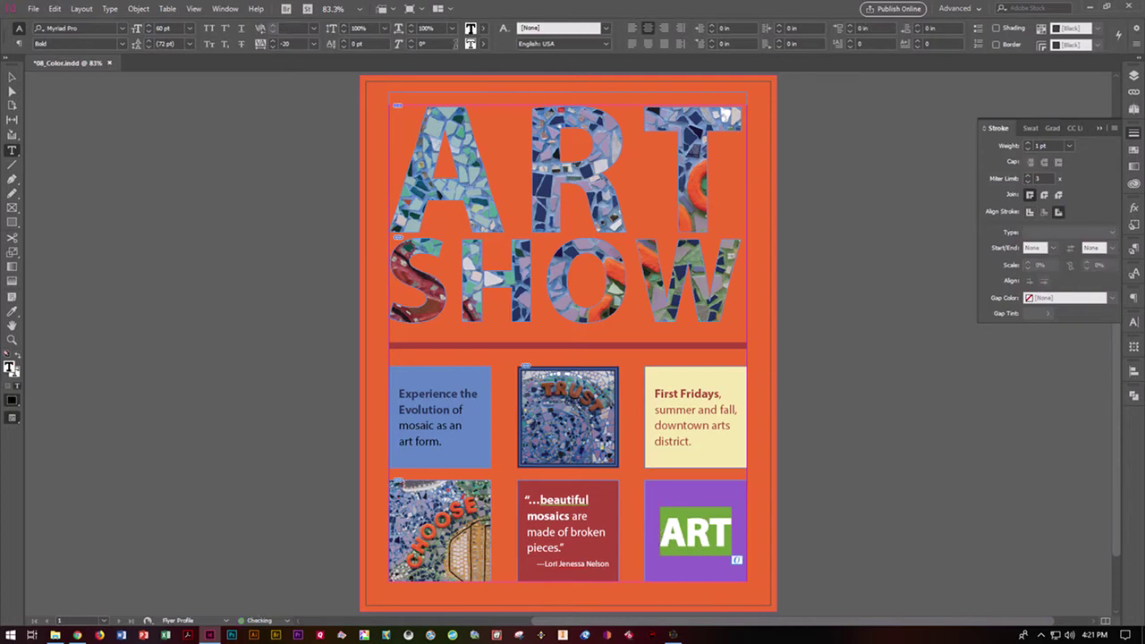
Color the word ART with the PANTONE 265 C spot swatch as text fill and deselect it.
{"action": "left_click", "coordinate": [484, 43]}
{"action": "left_click", "coordinate": [407, 156]}
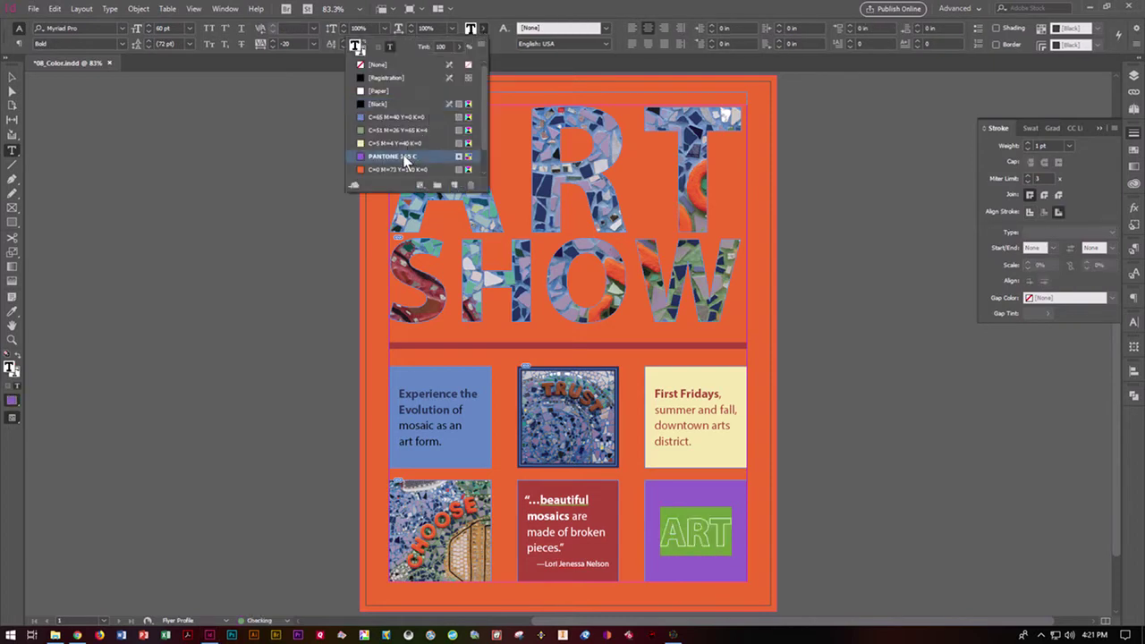
{"action": "left_click", "coordinate": [858, 366]}
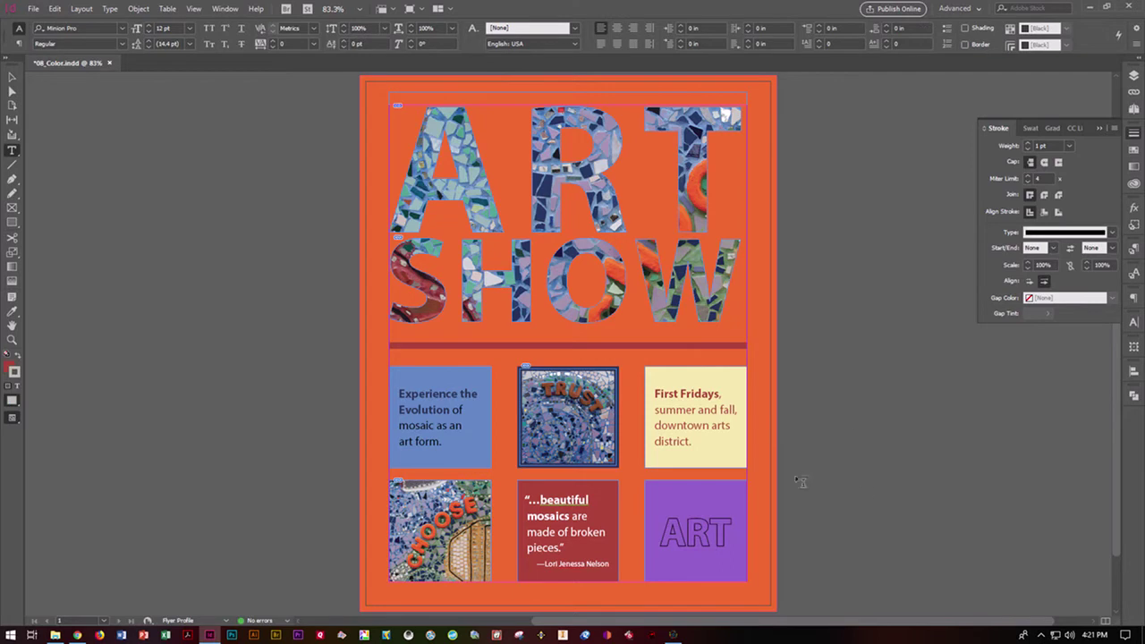
Fill the frame behind the word ART with the green C=51 M=26 Y=65 K=4 swatch and deselect it.
{"action": "left_click", "coordinate": [13, 80]}
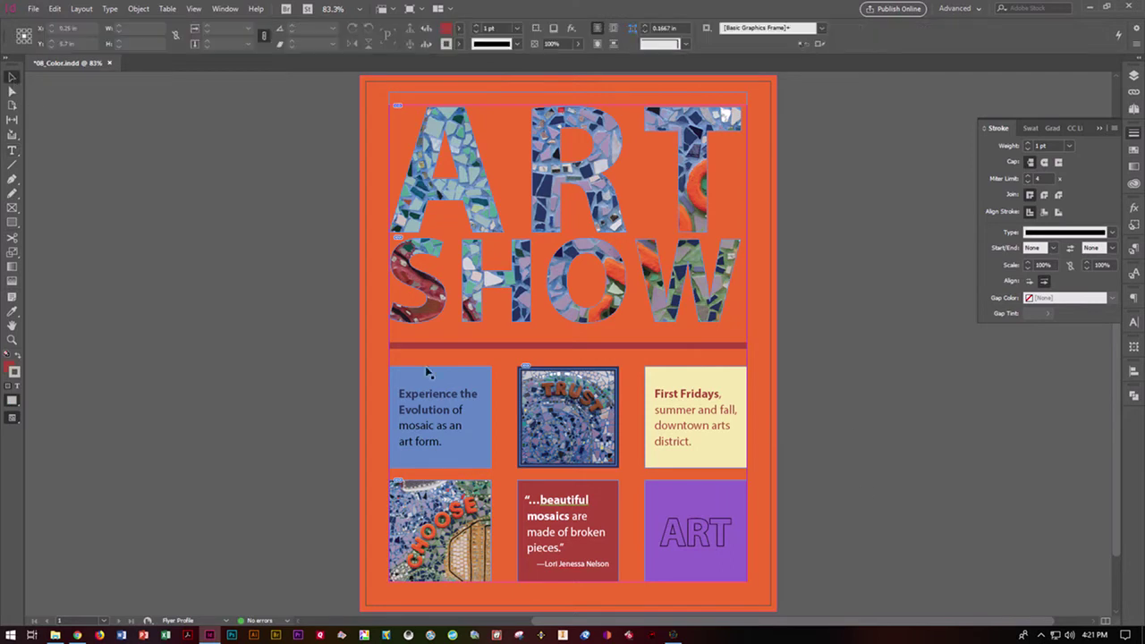
{"action": "left_click", "coordinate": [685, 499]}
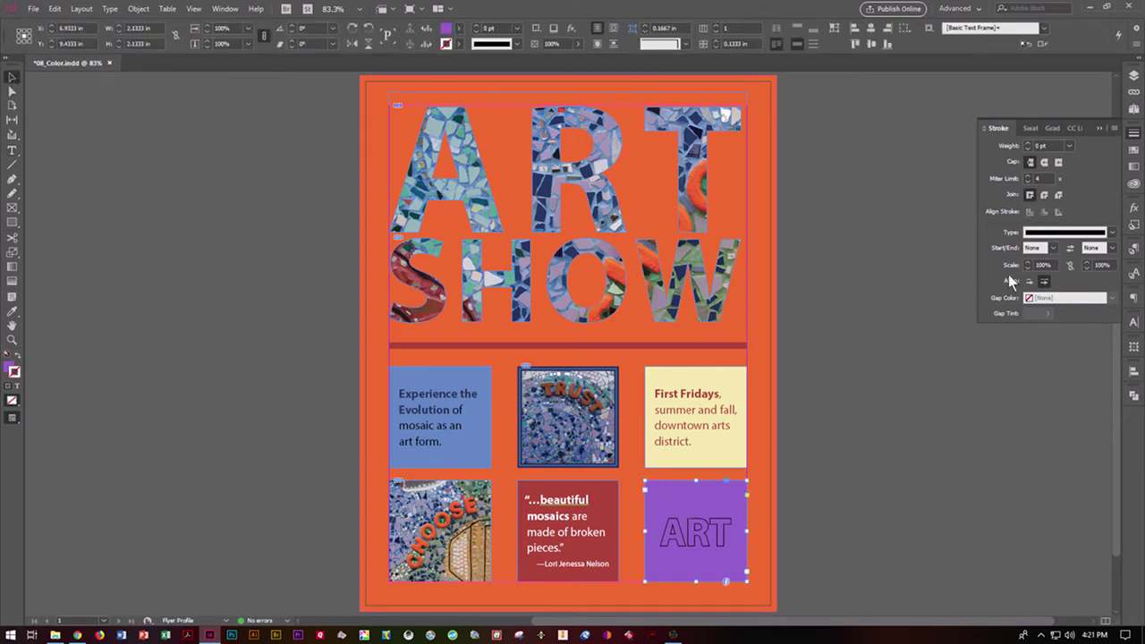
{"action": "left_click", "coordinate": [1031, 128]}
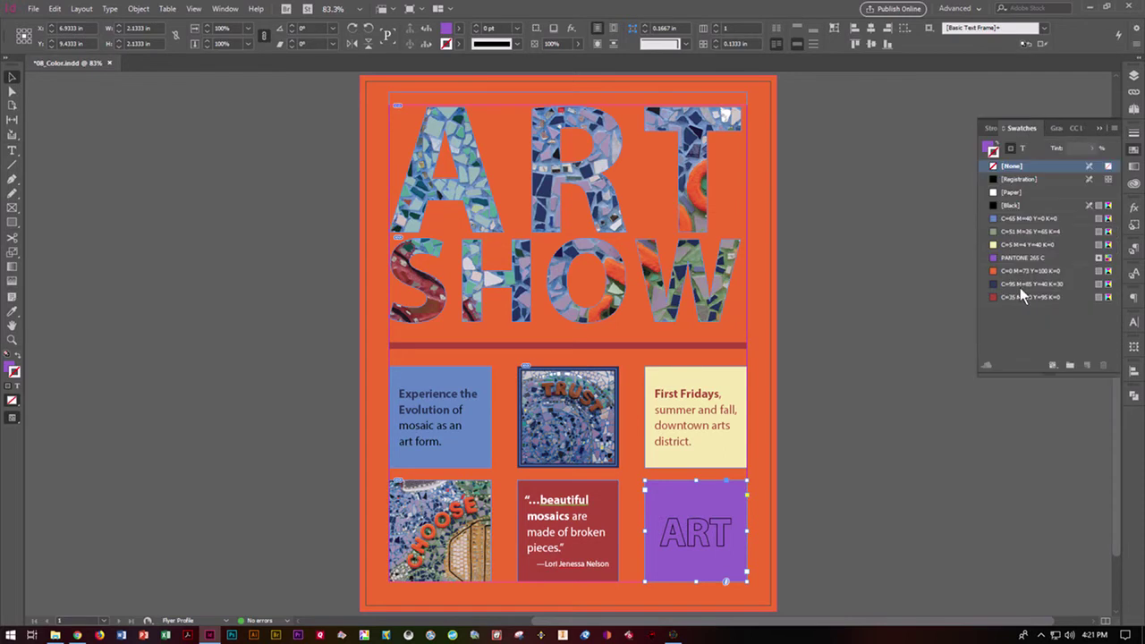
{"action": "left_click_drag", "start_coordinate": [1012, 231], "coordinate": [734, 503]}
{"action": "left_click", "coordinate": [905, 492]}
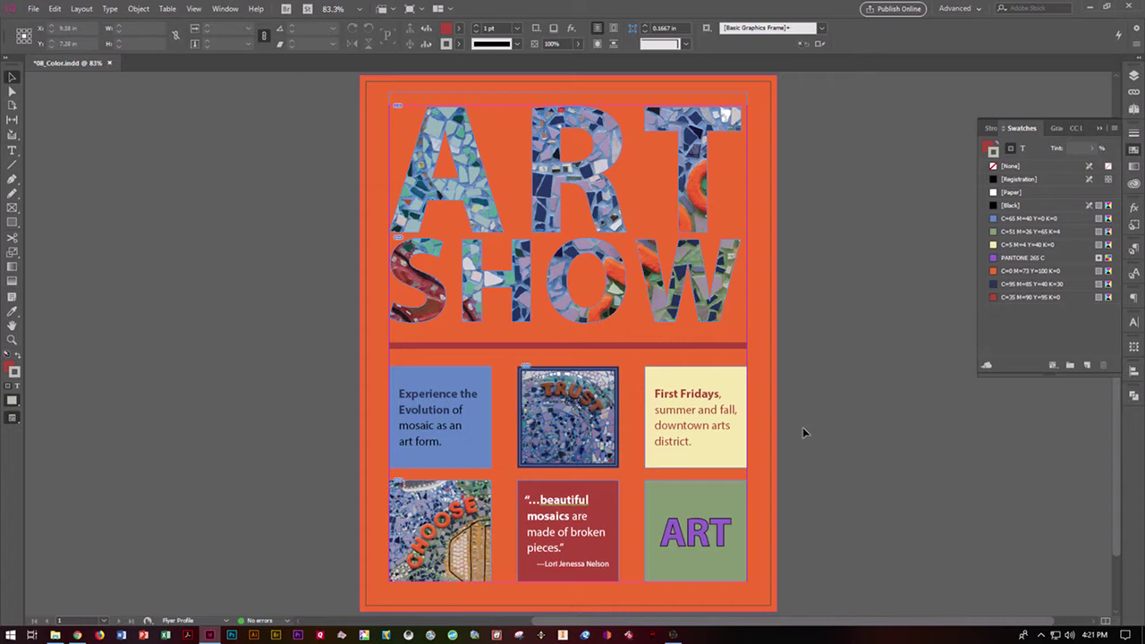
{"action": "left_click", "coordinate": [199, 10]}
{"action": "left_click", "coordinate": [225, 94]}
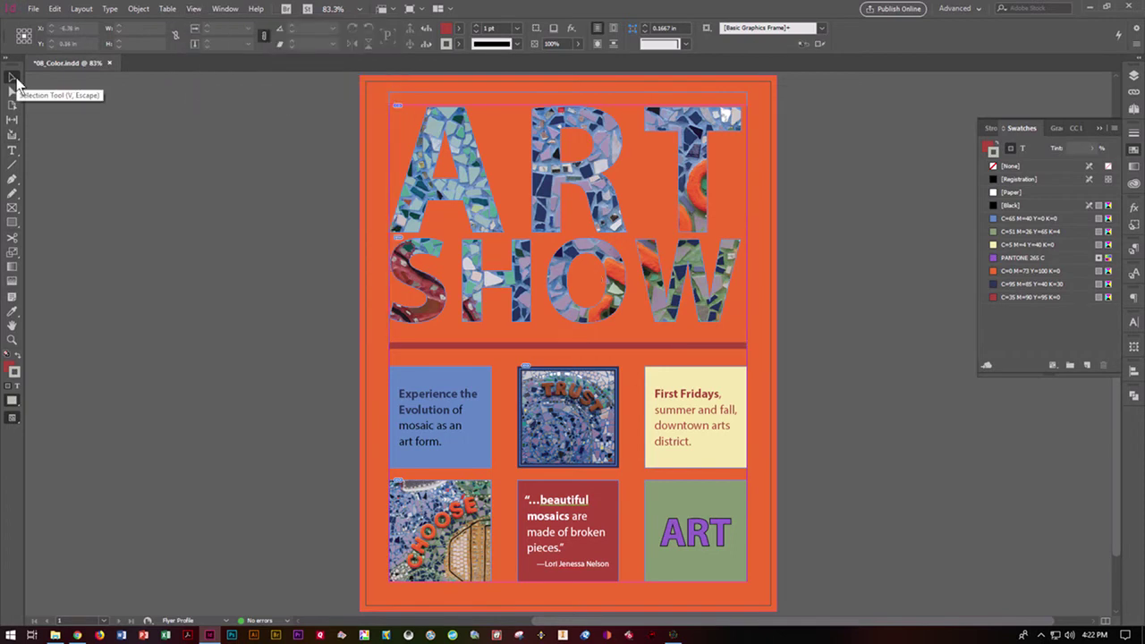
{"action": "left_click", "coordinate": [1032, 244]}
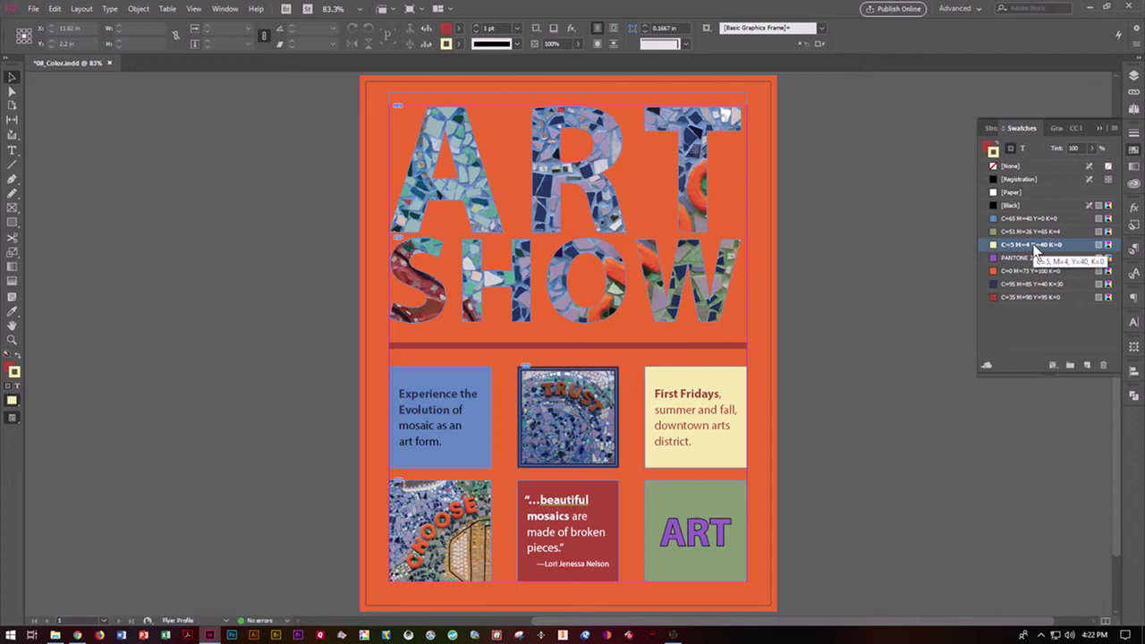
{"action": "left_click", "coordinate": [990, 150]}
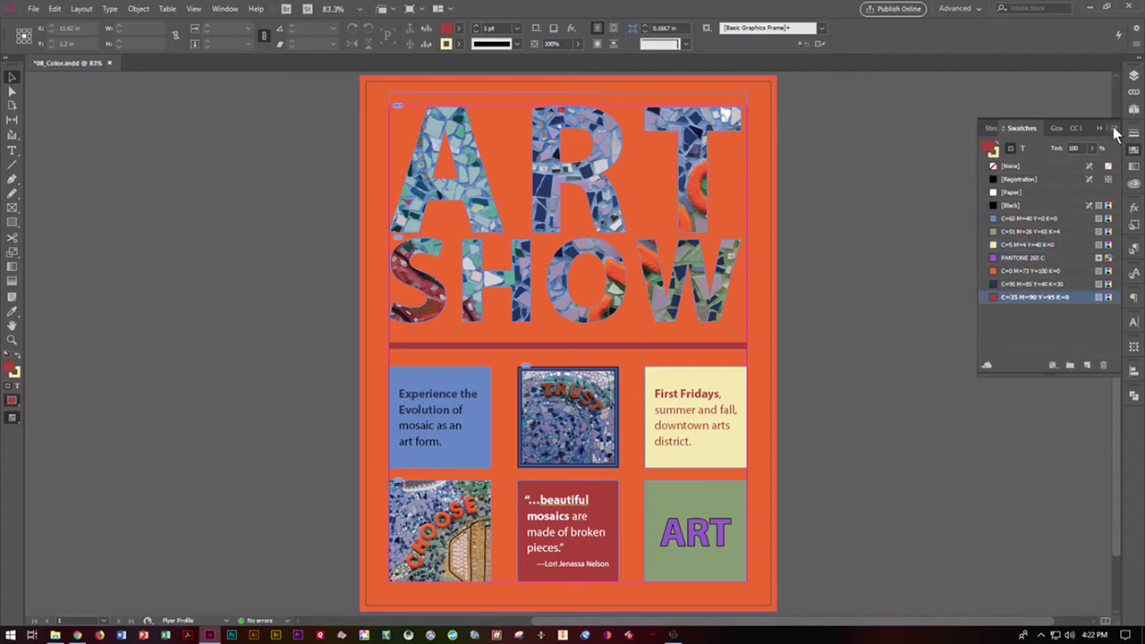
{"action": "left_click", "coordinate": [1112, 130]}
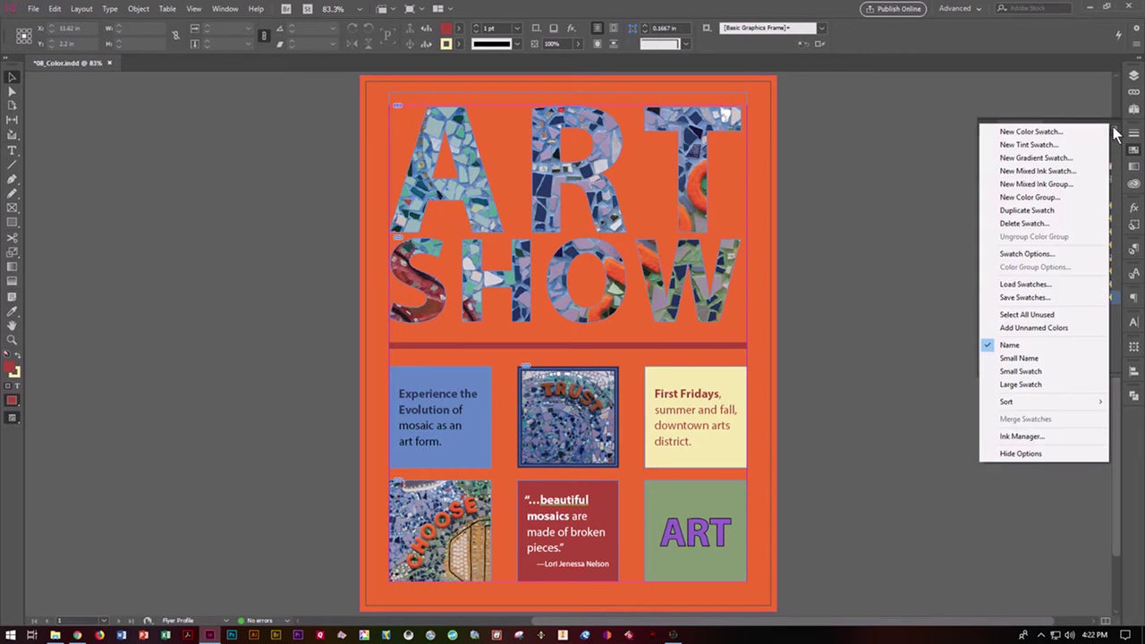
{"action": "left_click", "coordinate": [1063, 145]}
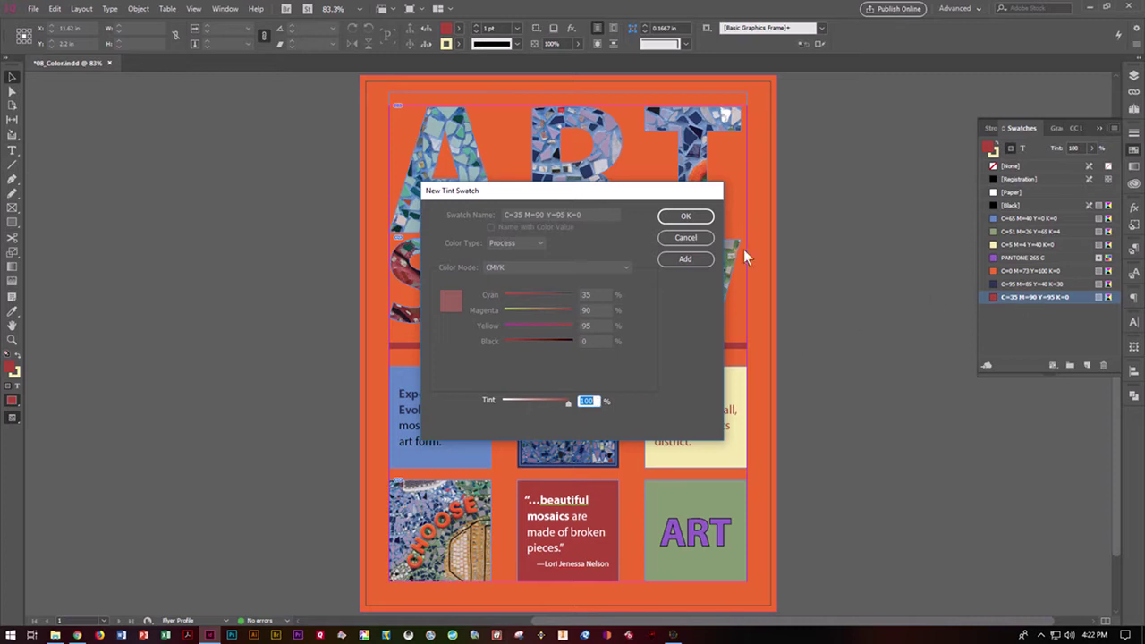
{"action": "left_click", "coordinate": [695, 239]}
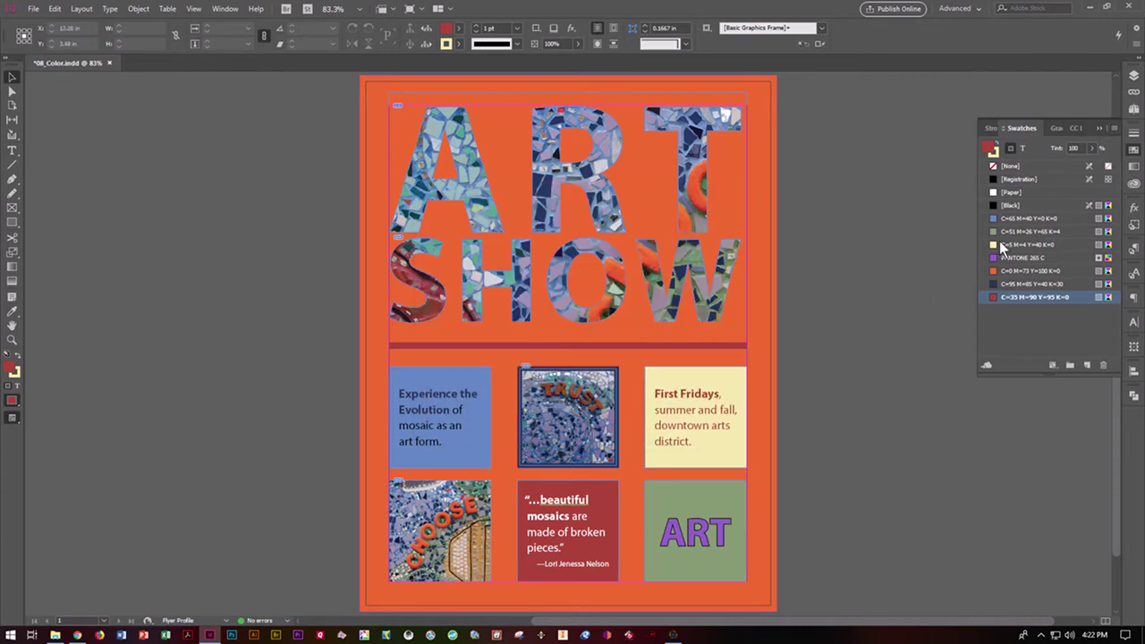
Create a 65% tint swatch of C=5 M=4 Y=40 K=0 and fill the "First Fridays" frame with it.
{"action": "double_click", "coordinate": [1000, 243]}
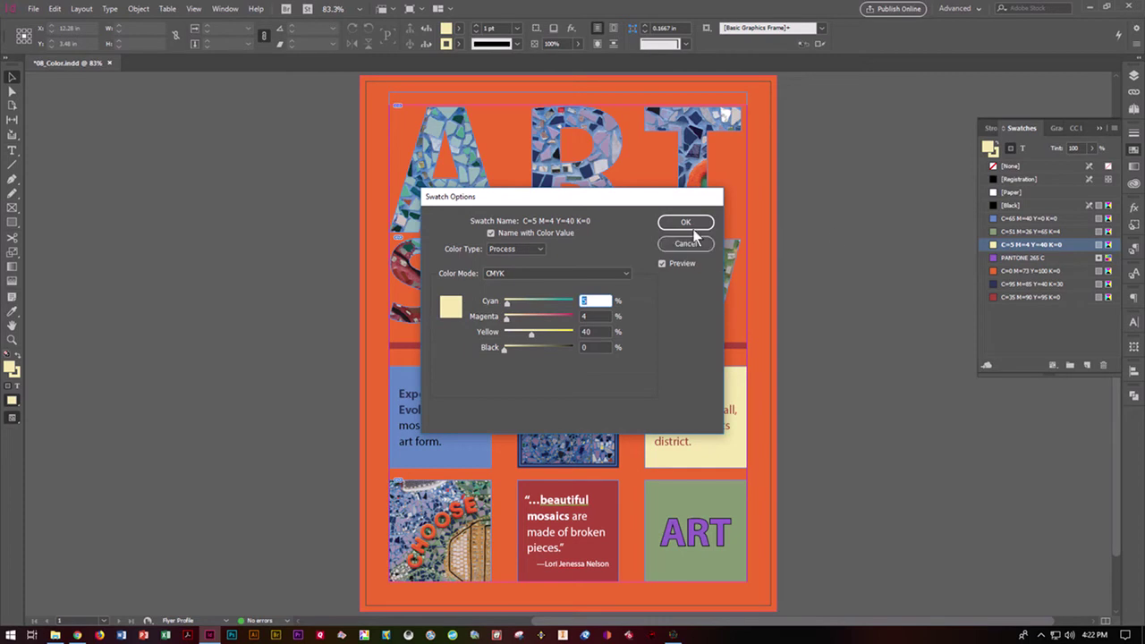
{"action": "left_click", "coordinate": [700, 245]}
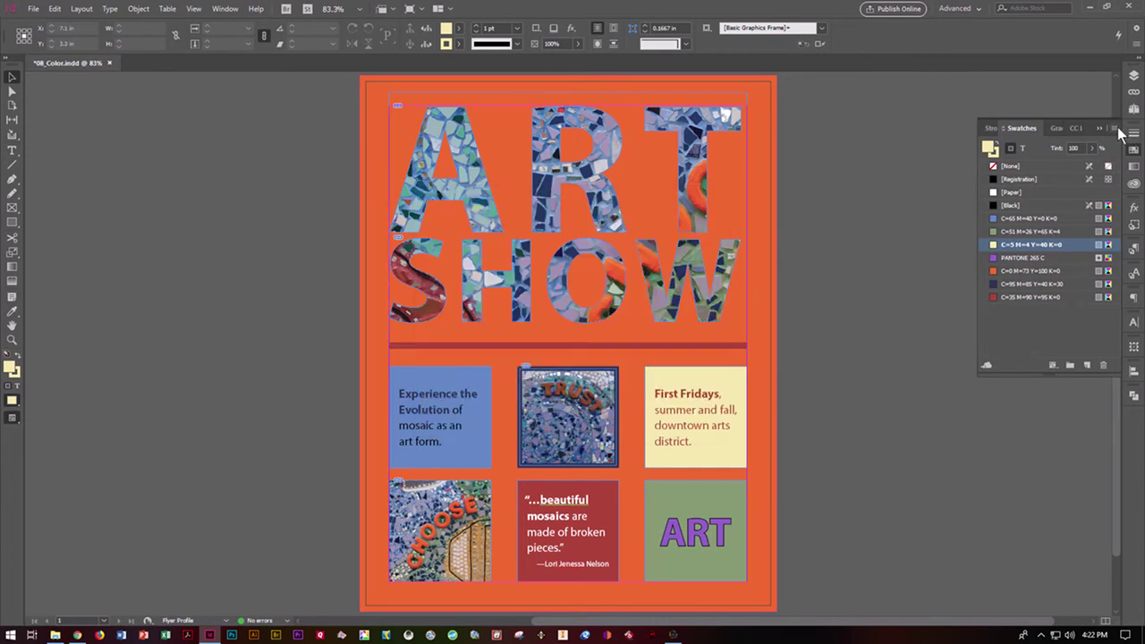
{"action": "left_click", "coordinate": [1116, 130]}
{"action": "left_click", "coordinate": [1069, 144]}
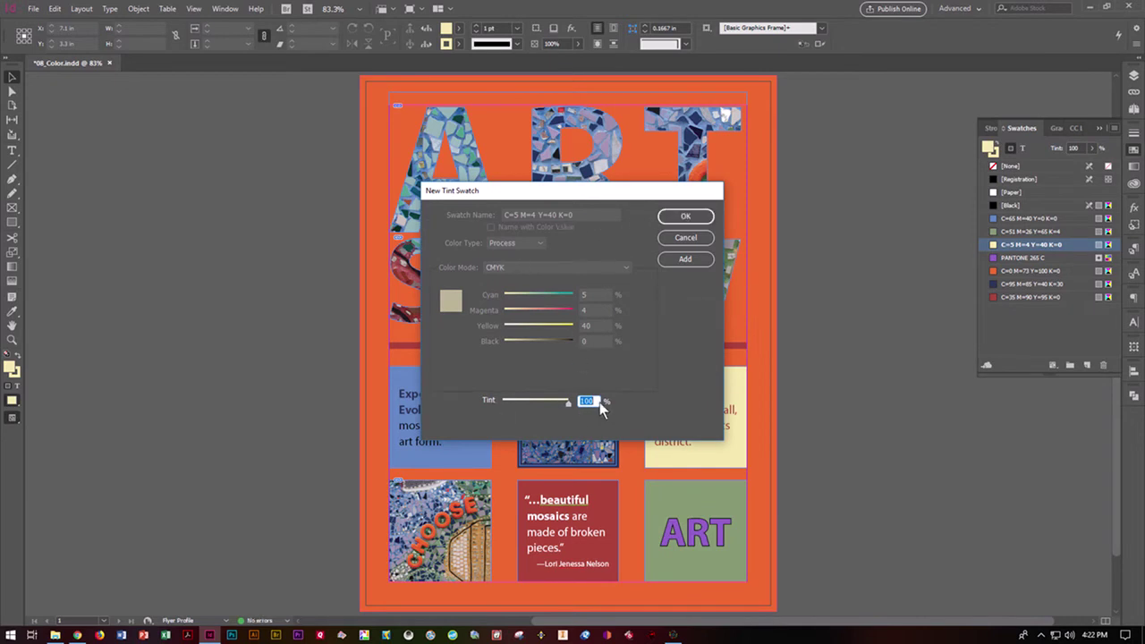
{"action": "type", "text": "65"}
{"action": "left_click", "coordinate": [682, 217]}
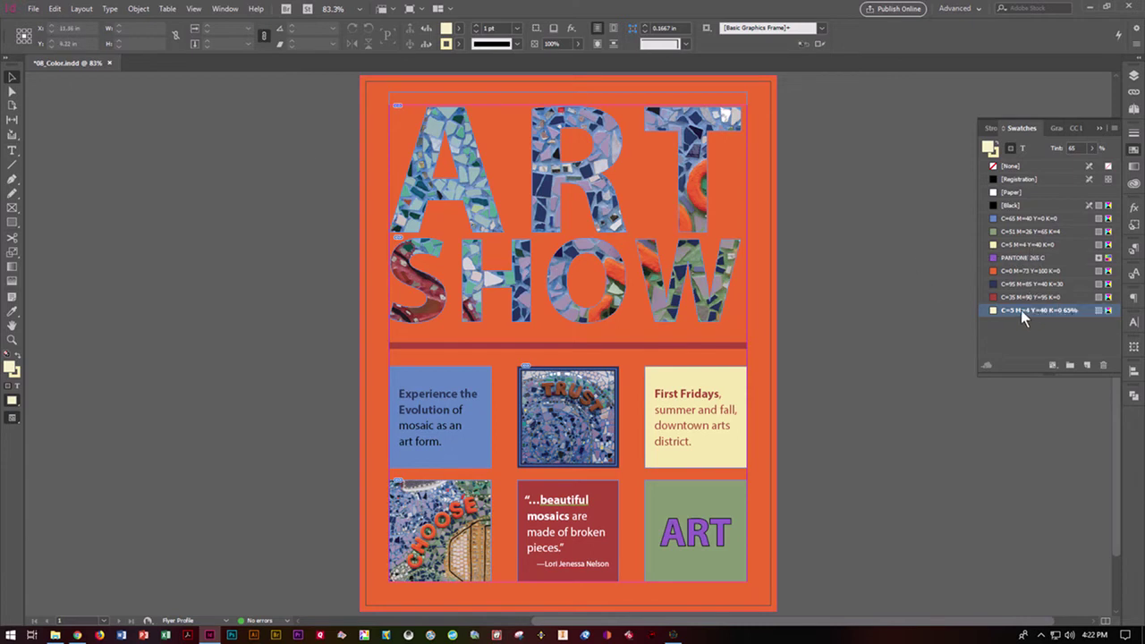
{"action": "left_click", "coordinate": [729, 392]}
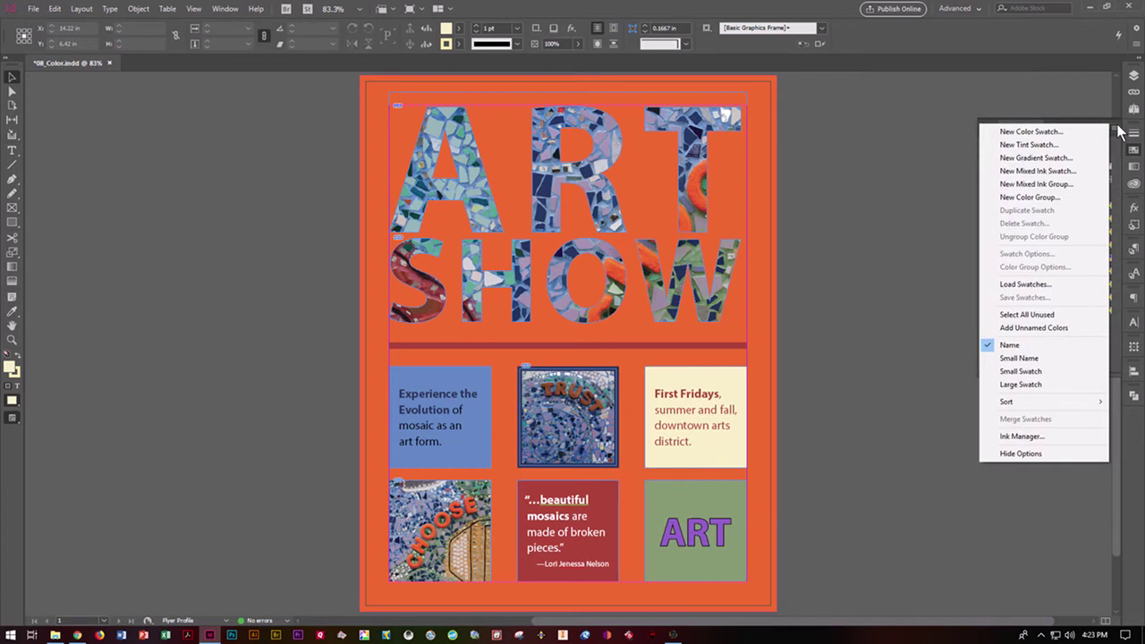
Start a linear gradient swatch named Blue/White with its first stop in C=65 M=40 Y=0 K=0 at location 5%.
{"action": "left_click", "coordinate": [1050, 155]}
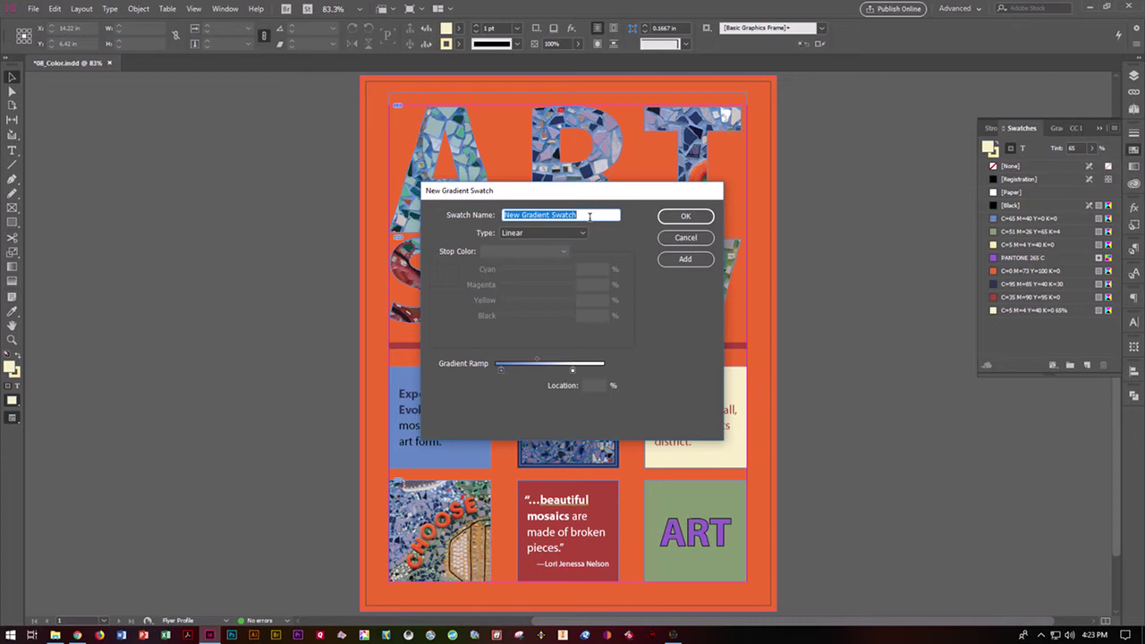
{"action": "type", "text": "Blue/White"}
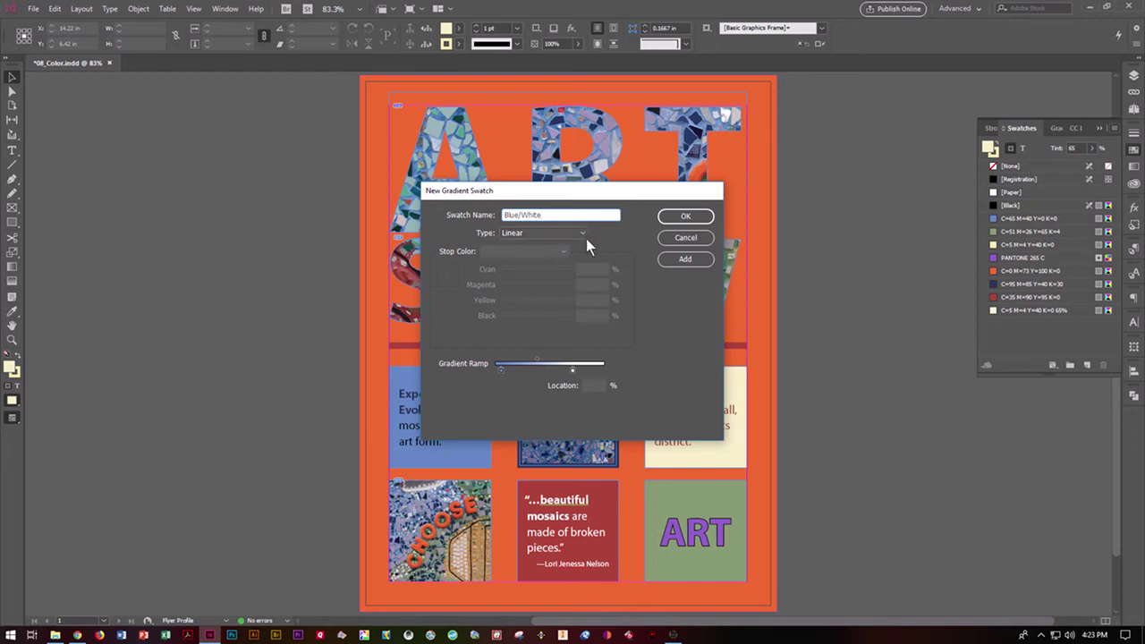
{"action": "left_click", "coordinate": [501, 368]}
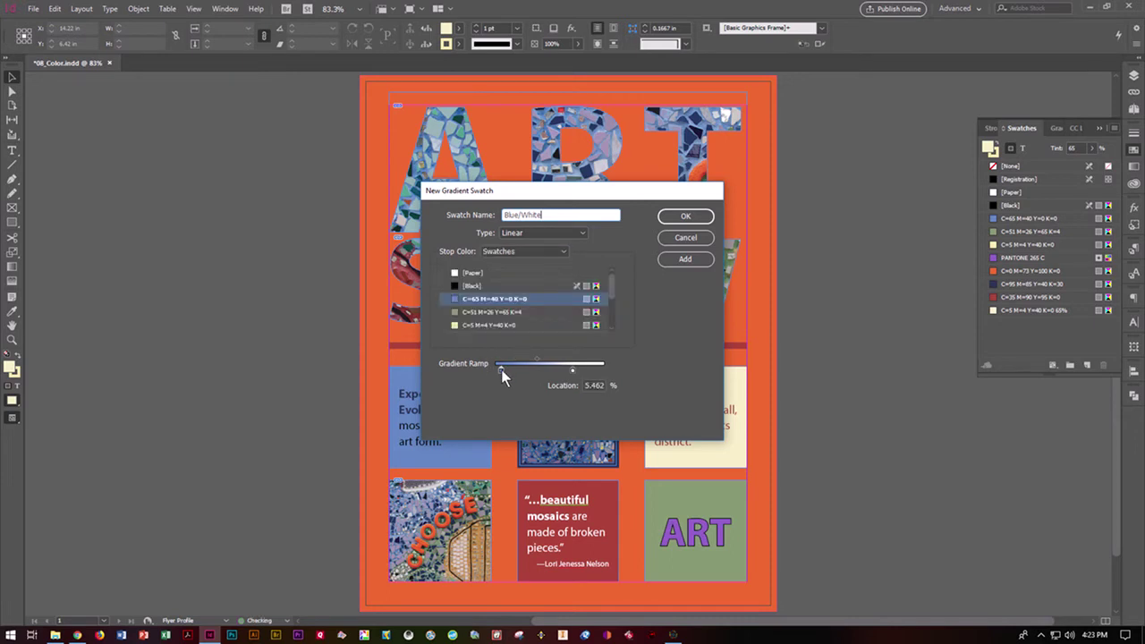
{"action": "left_click", "coordinate": [492, 298]}
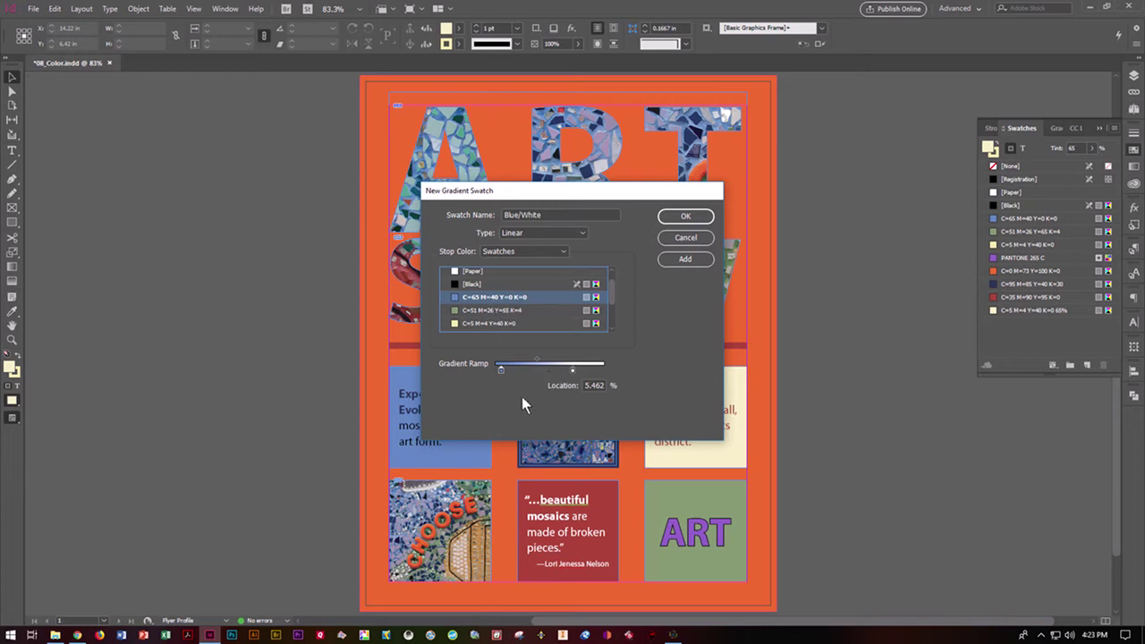
{"action": "double_click", "coordinate": [594, 385]}
{"action": "type", "text": "5"}
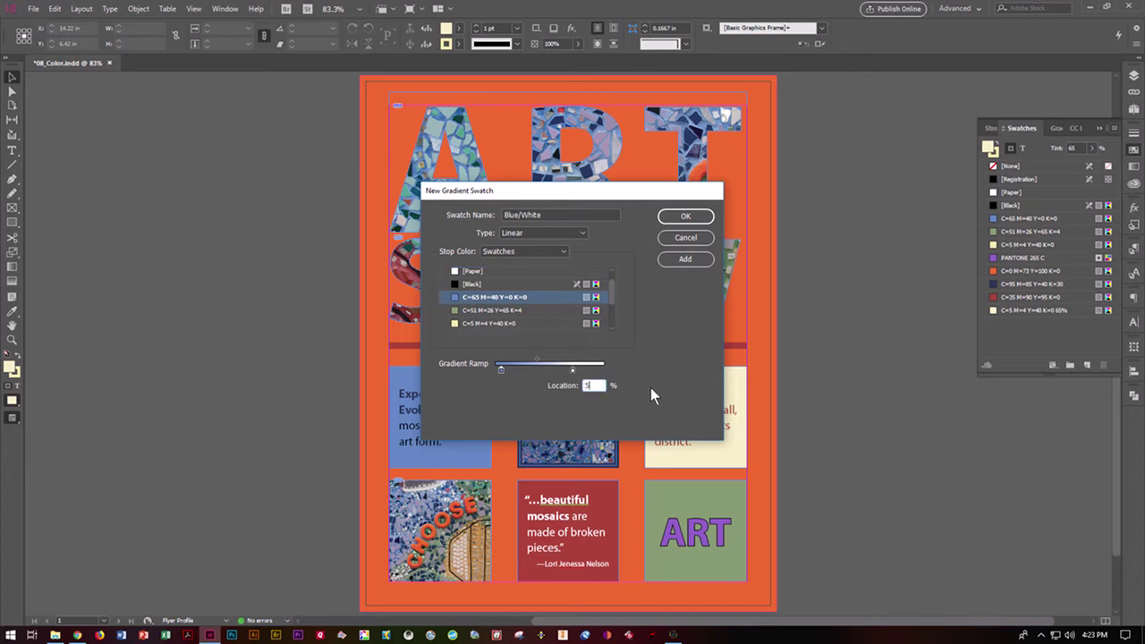
Set the [Paper] stop of the Blue/White gradient to location 70% and save the swatch.
{"action": "left_click", "coordinate": [573, 369]}
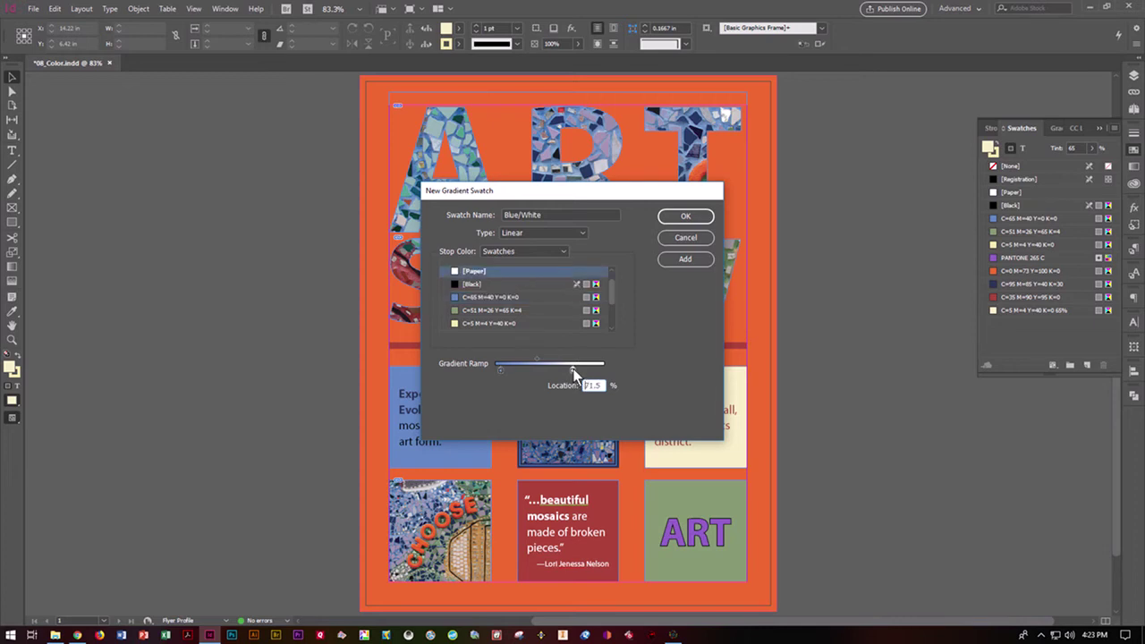
{"action": "scroll", "coordinate": [527, 277], "scroll_direction": "down", "scroll_amount": 1}
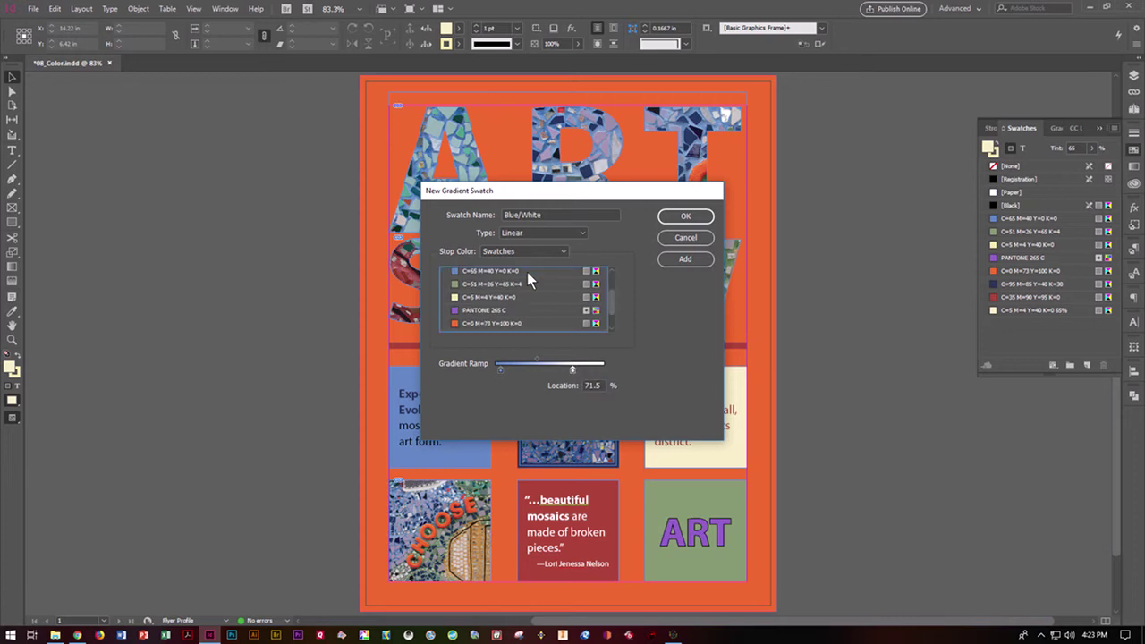
{"action": "double_click", "coordinate": [595, 384]}
{"action": "key", "text": "BackSpace"}
{"action": "key", "text": "BackSpace"}
{"action": "key", "text": "BackSpace"}
{"action": "key", "text": "BackSpace"}
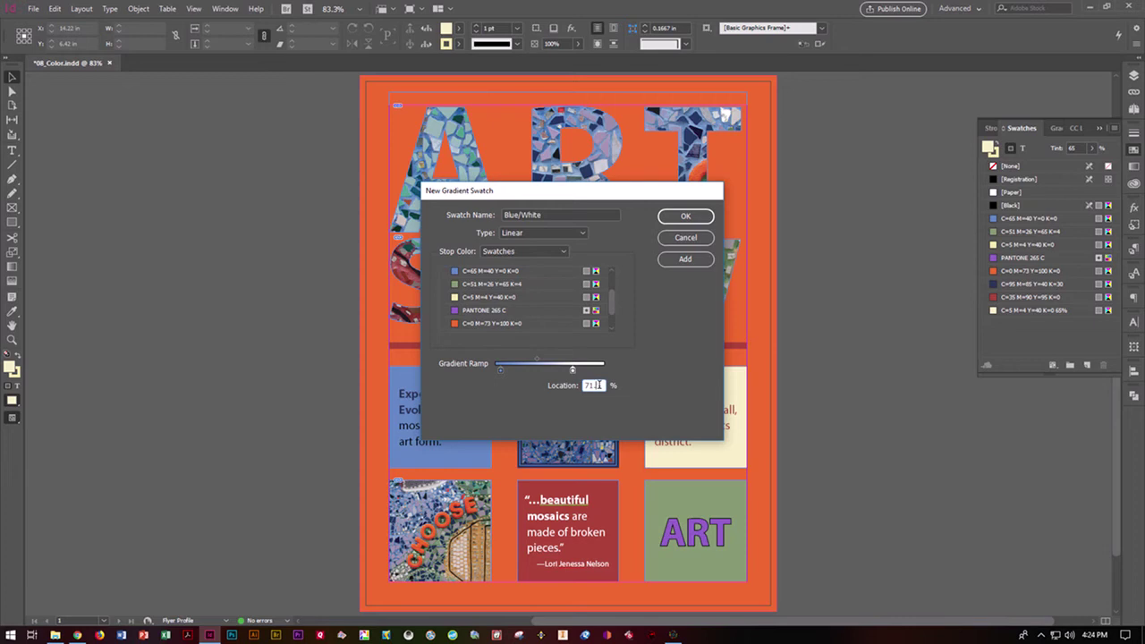
{"action": "type", "text": "70"}
{"action": "left_click", "coordinate": [686, 216]}
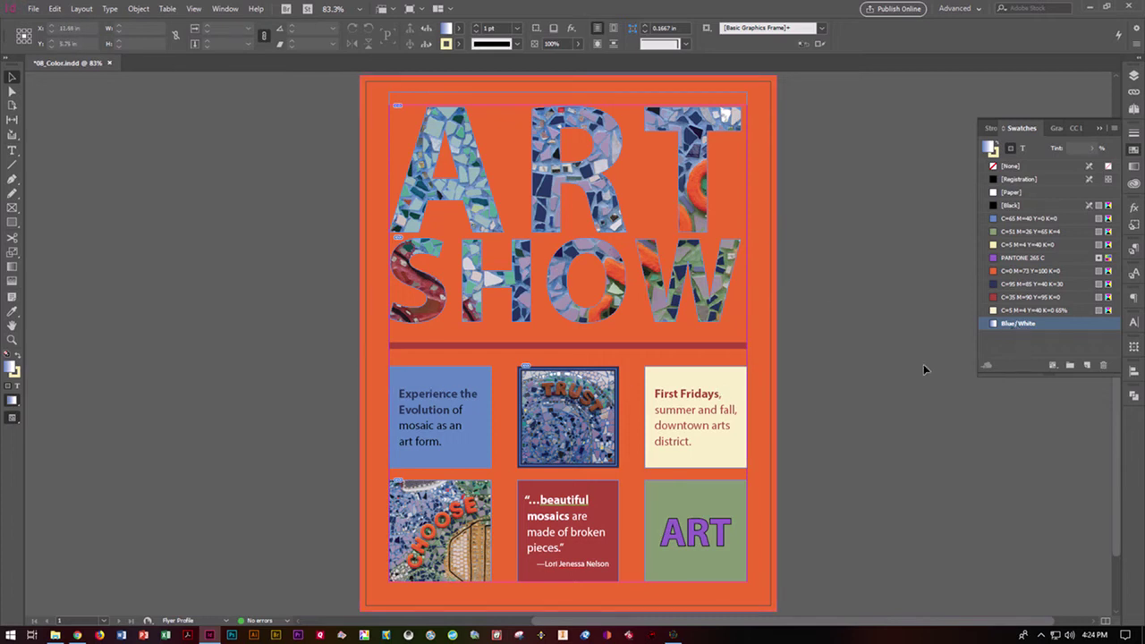
Fill the "Experience the Evolution" frame with the Blue/White gradient swatch.
{"action": "left_click", "coordinate": [396, 377]}
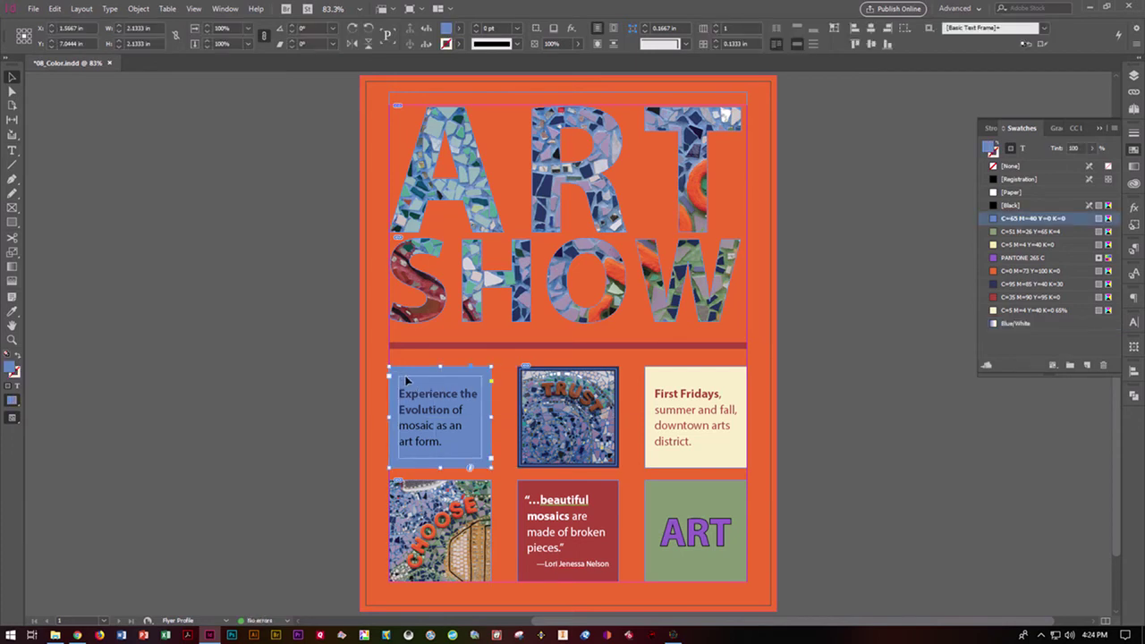
{"action": "left_click", "coordinate": [994, 325]}
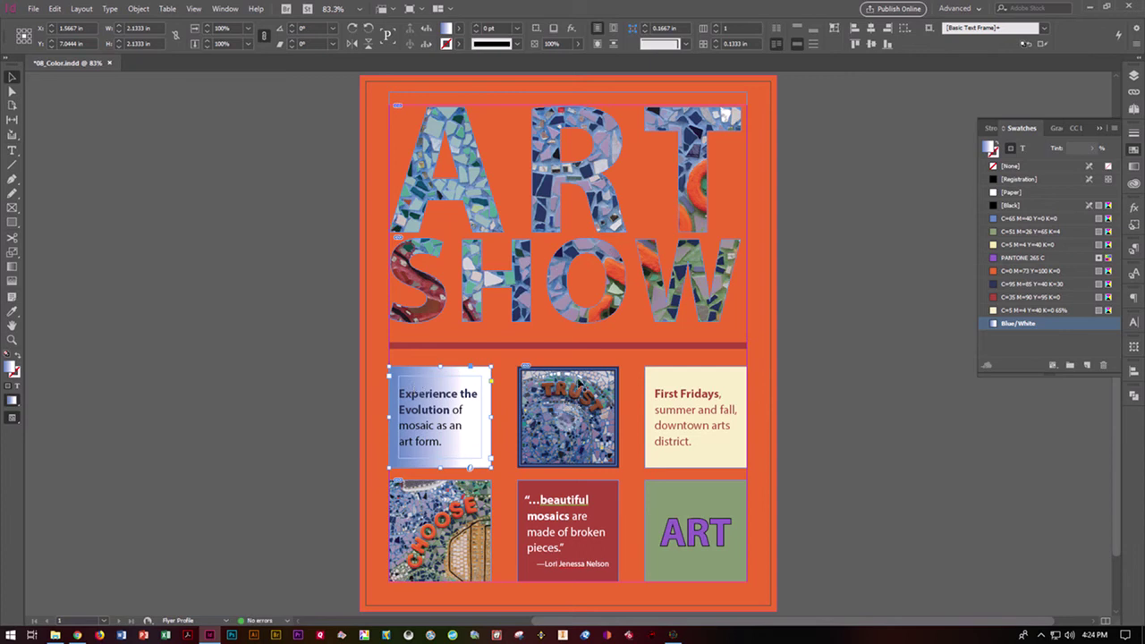
Try different directions and lengths for the frame's gradient with the Gradient Swatch tool, ending with a diagonal blend from the upper-left corner.
{"action": "left_click", "coordinate": [13, 270]}
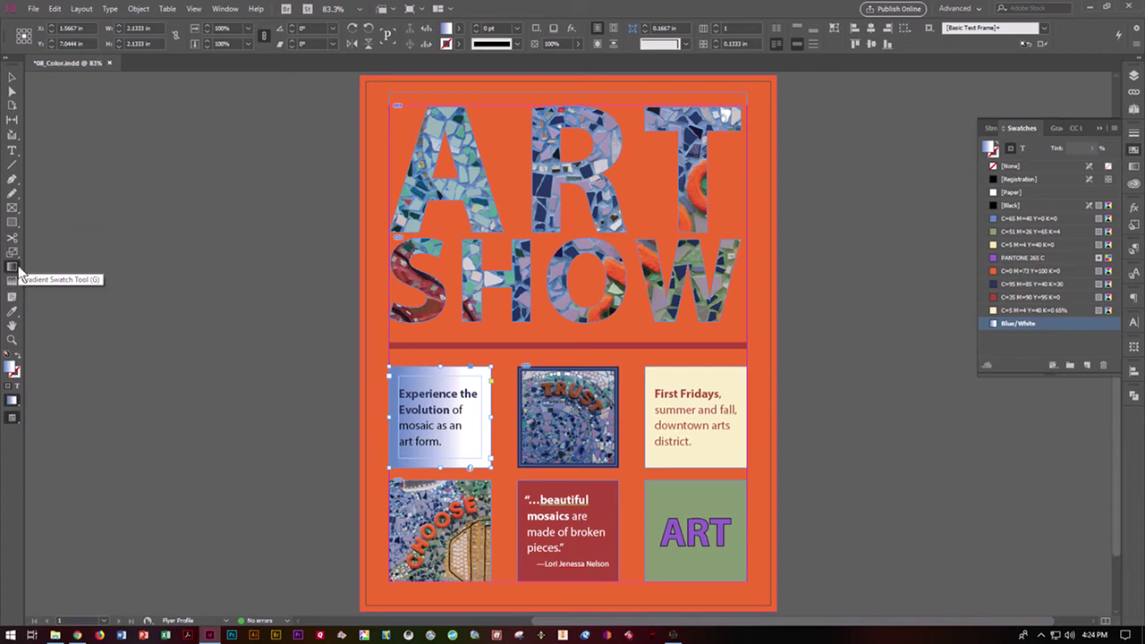
{"action": "left_click_drag", "start_coordinate": [405, 381], "coordinate": [484, 421]}
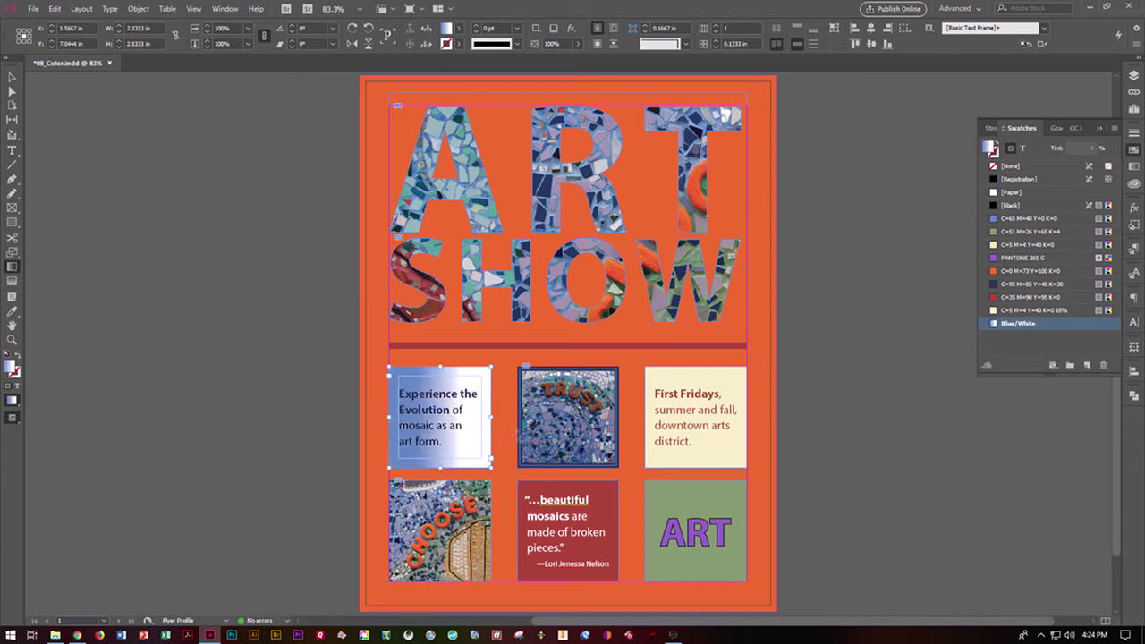
{"action": "left_click_drag", "start_coordinate": [439, 389], "coordinate": [484, 389]}
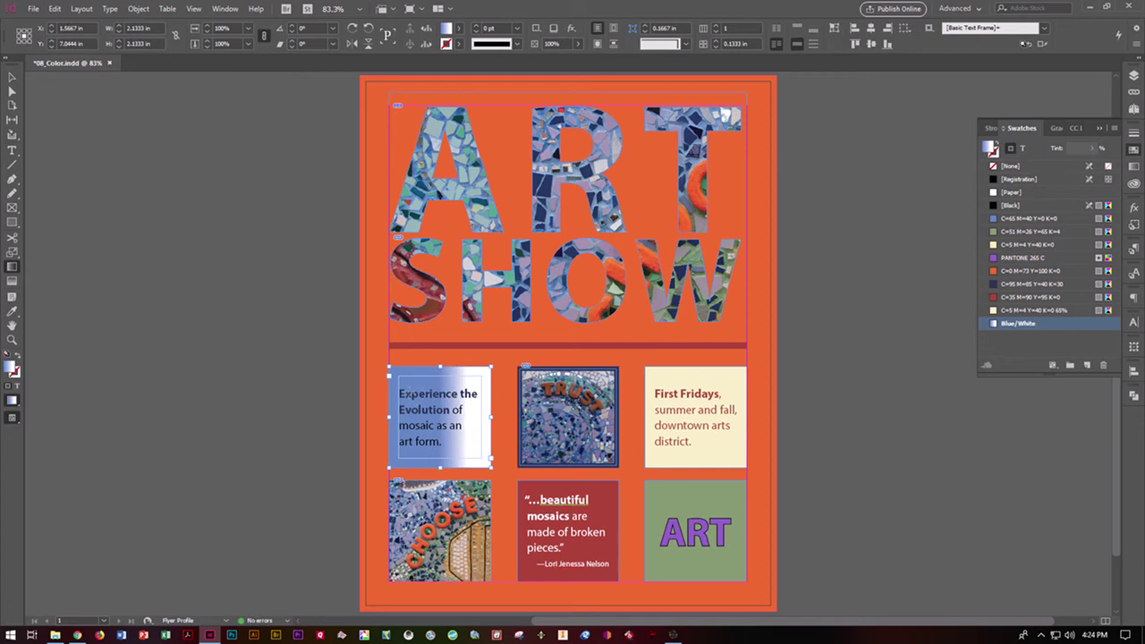
{"action": "left_click_drag", "start_coordinate": [402, 377], "coordinate": [469, 454]}
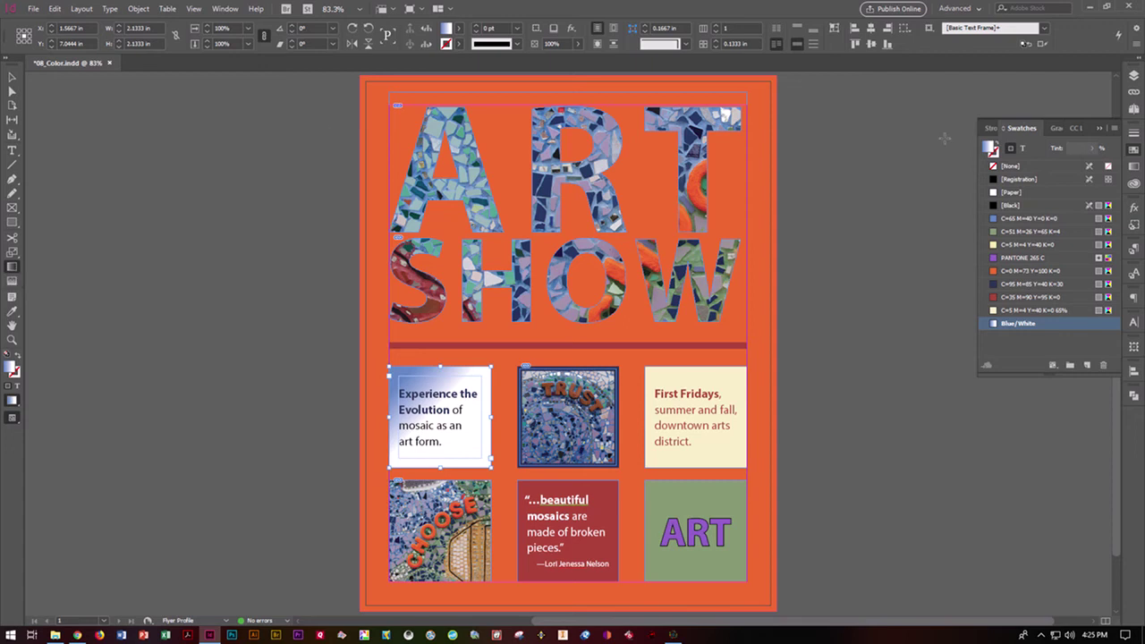
Create a color group named Art Show from the selected page item.
{"action": "left_click", "coordinate": [1115, 129]}
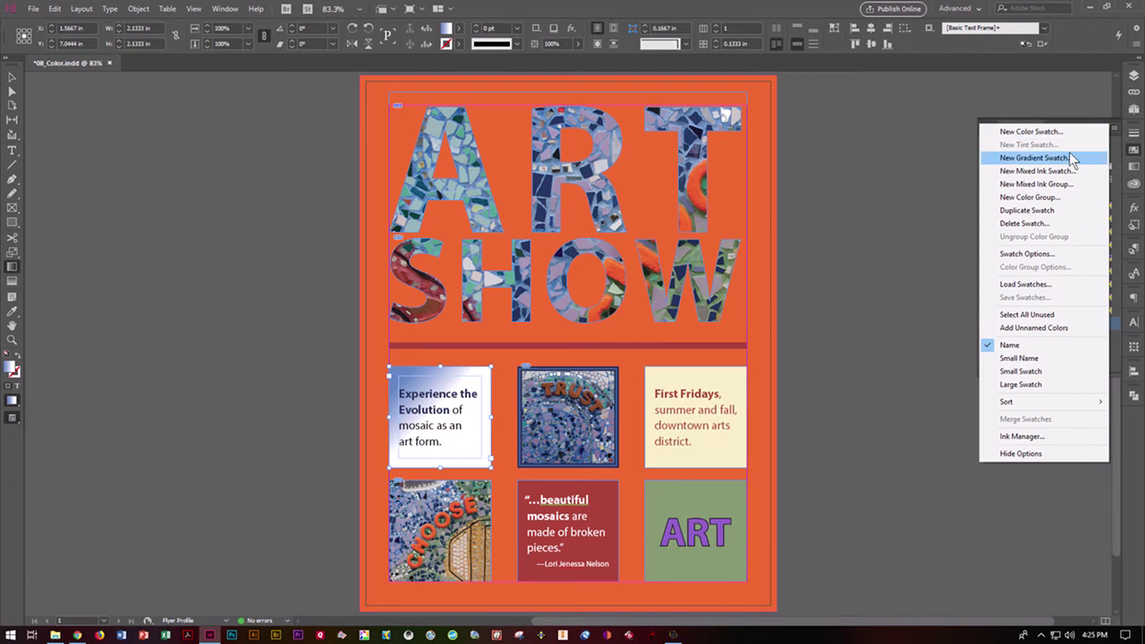
{"action": "left_click", "coordinate": [1050, 204]}
{"action": "type", "text": "Art Shpw"}
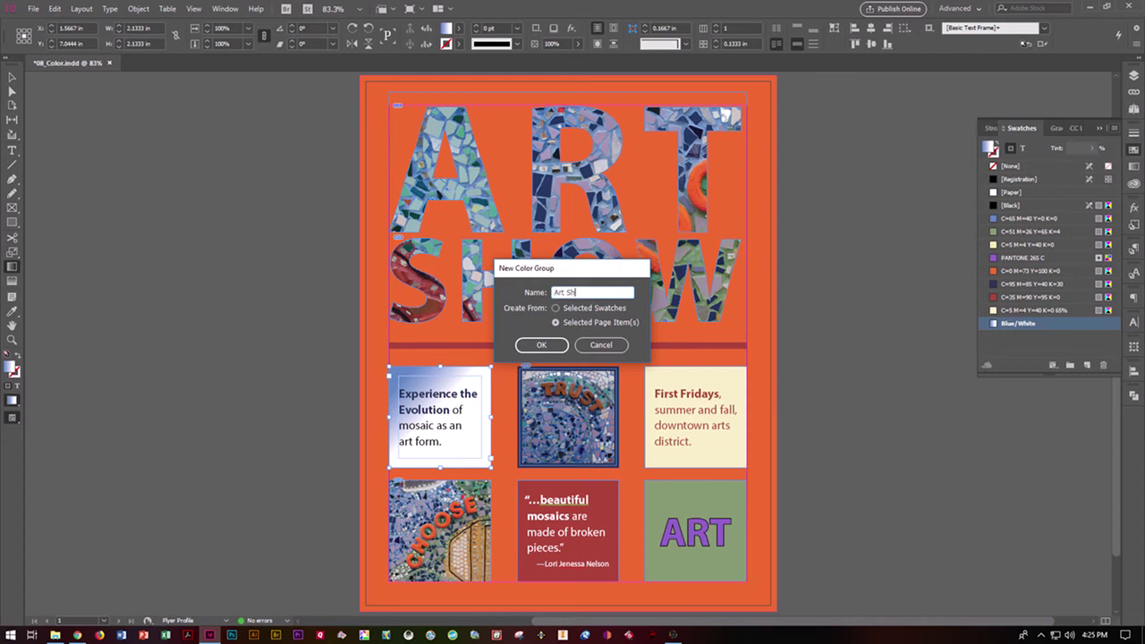
{"action": "key", "text": "BackSpace"}
{"action": "key", "text": "BackSpace"}
{"action": "type", "text": "ow"}
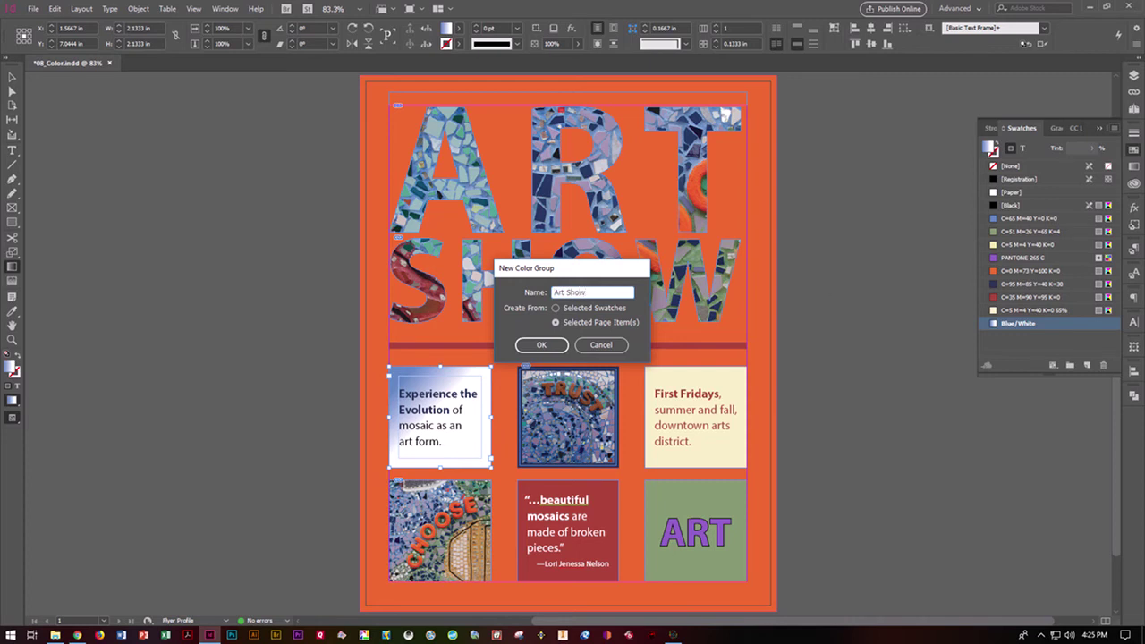
{"action": "left_click", "coordinate": [542, 344]}
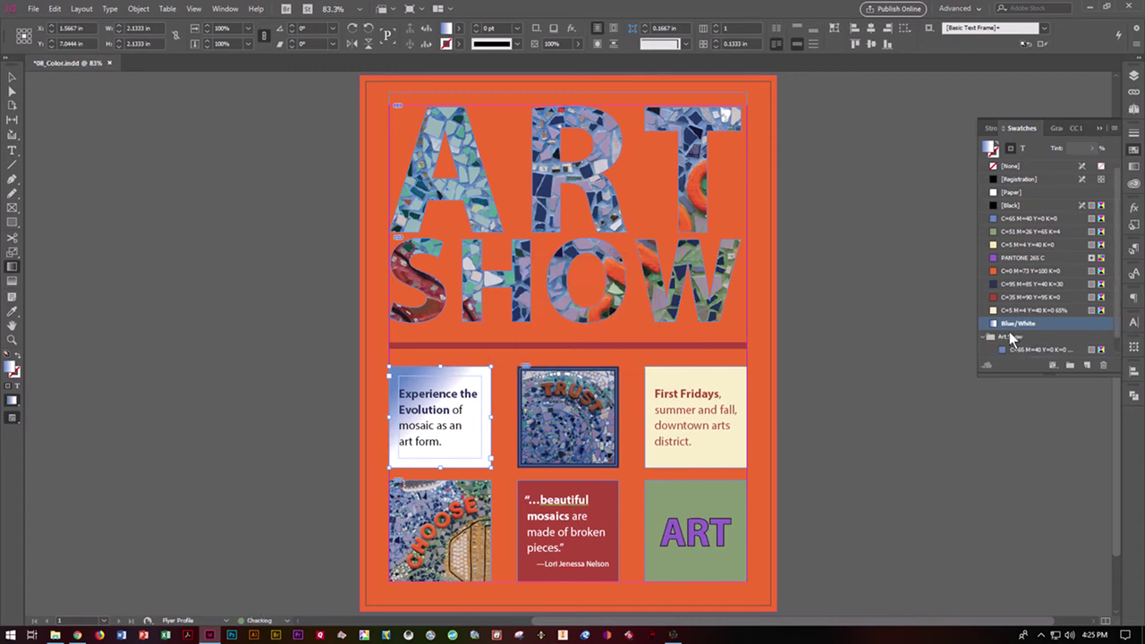
{"action": "left_click", "coordinate": [983, 337]}
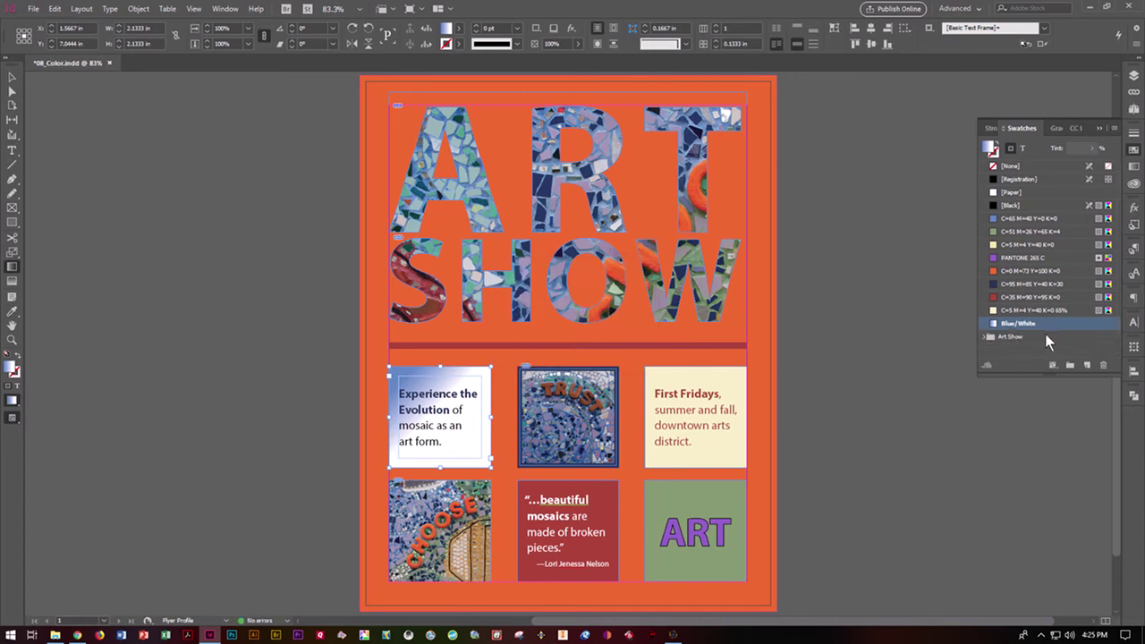
{"action": "left_click", "coordinate": [1026, 219]}
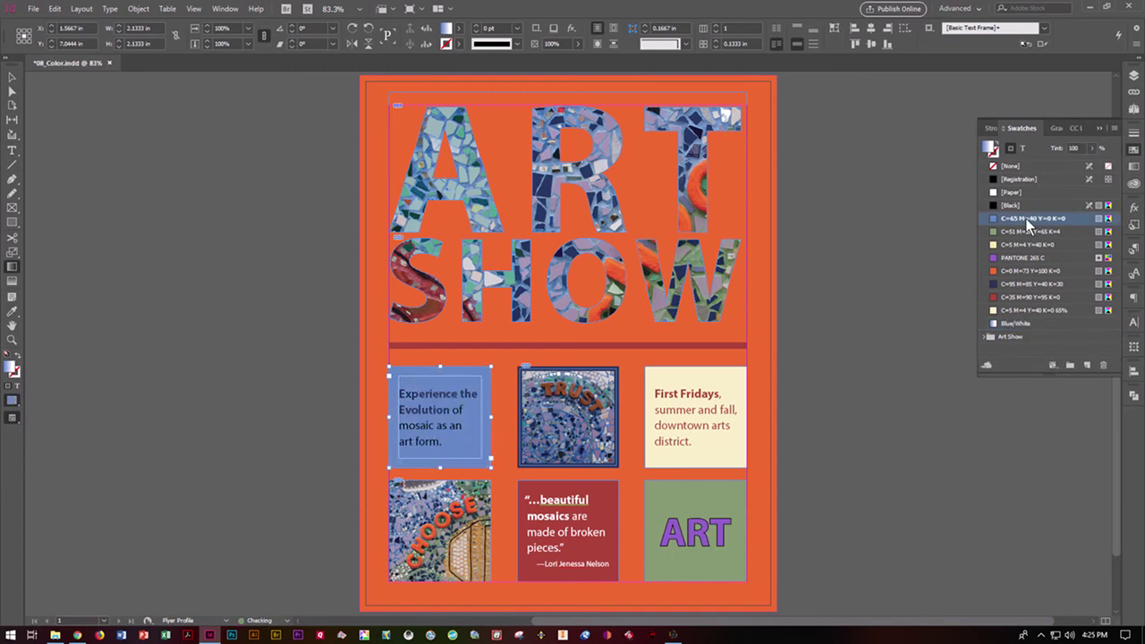
{"action": "left_click", "coordinate": [1016, 323], "text": "shift"}
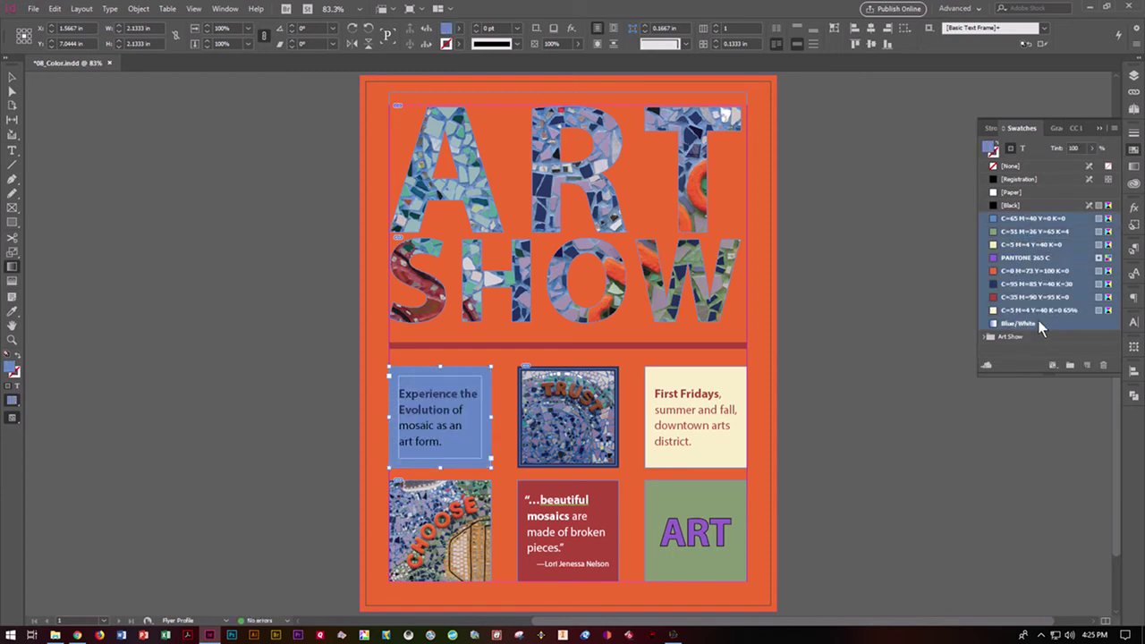
{"action": "left_click", "coordinate": [1025, 325]}
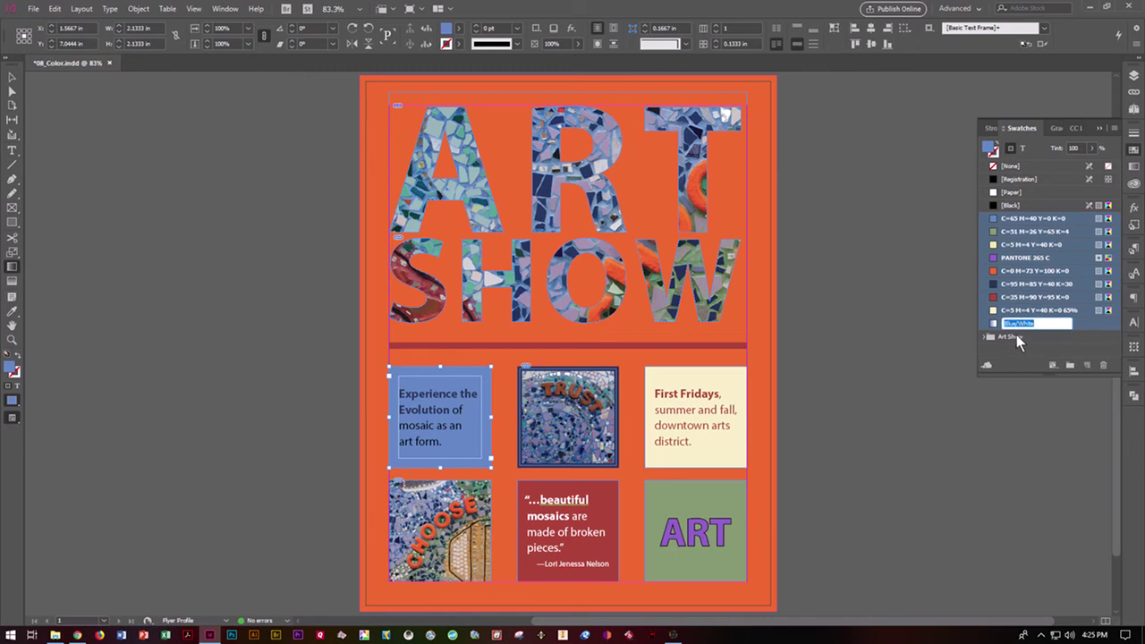
{"action": "key", "text": "Return"}
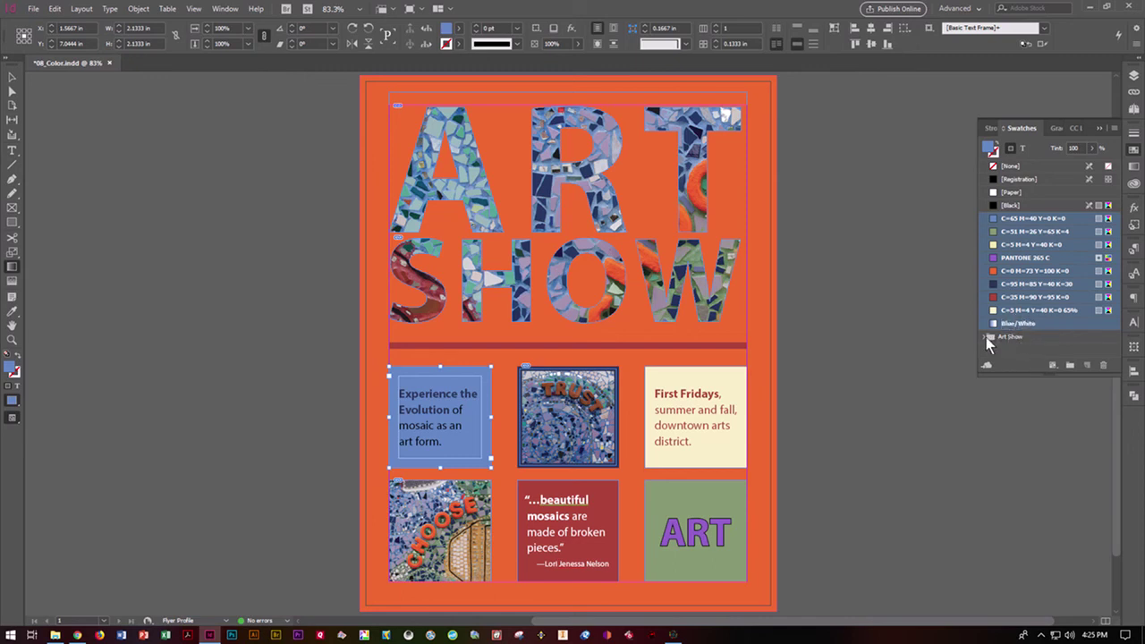
{"action": "left_click", "coordinate": [1007, 337]}
{"action": "left_click", "coordinate": [986, 339]}
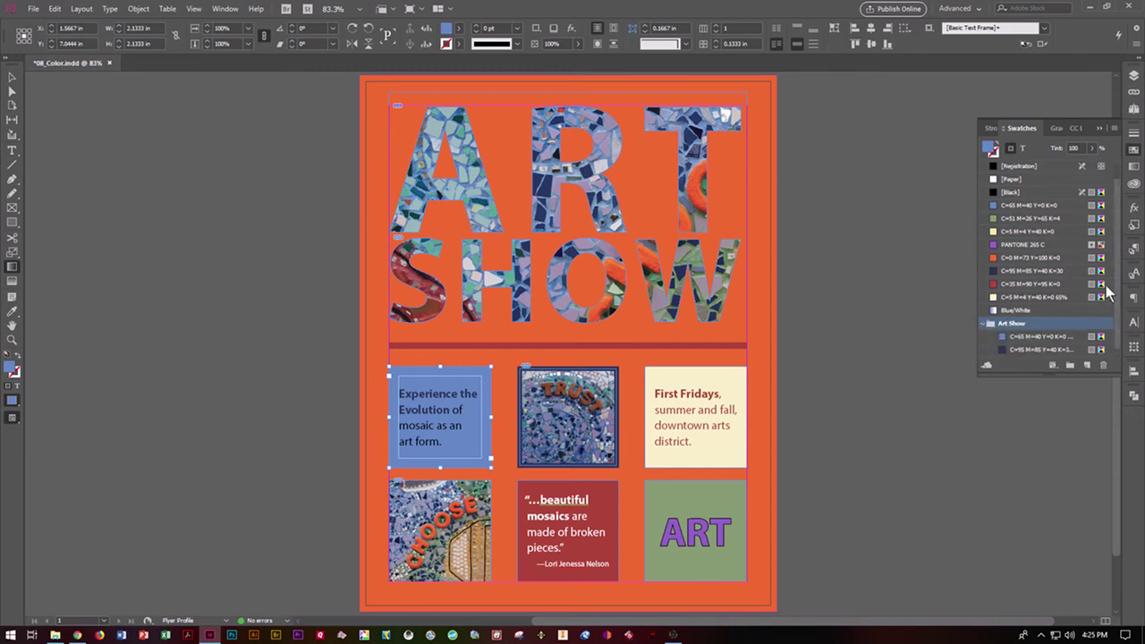
Try to move all swatches from C=65 M=40 Y=0 K=0 through Blue/White into the Art Show color group.
{"action": "left_click", "coordinate": [1022, 312]}
{"action": "left_click", "coordinate": [1021, 205], "text": "shift"}
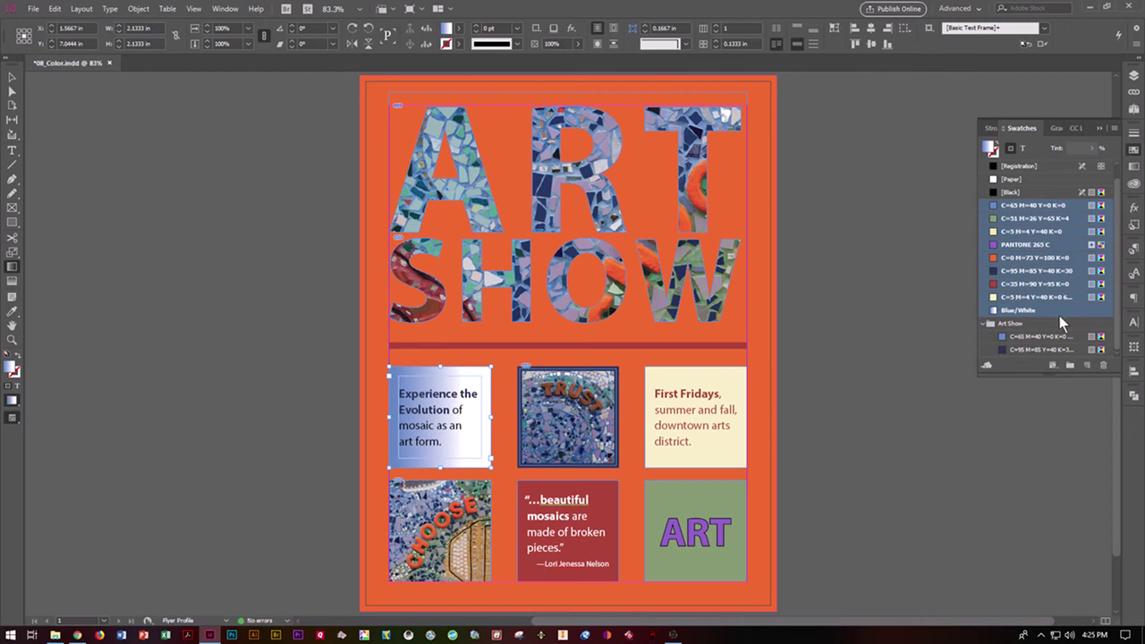
{"action": "scroll", "coordinate": [1025, 311], "scroll_direction": "up", "scroll_amount": 1}
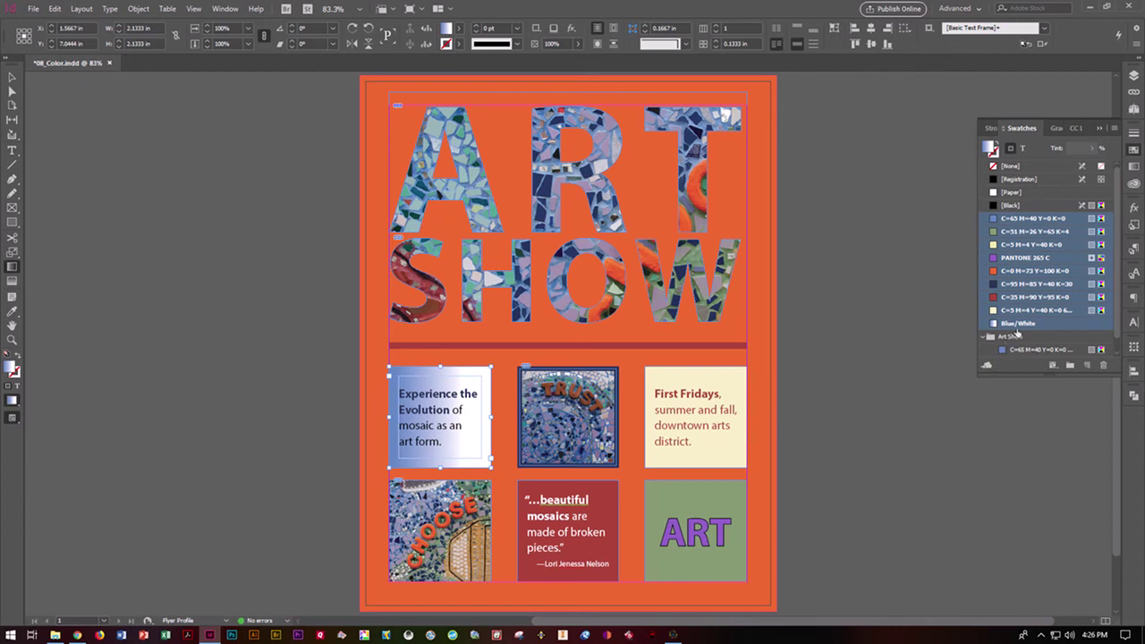
{"action": "left_click_drag", "start_coordinate": [1061, 289], "coordinate": [1041, 335]}
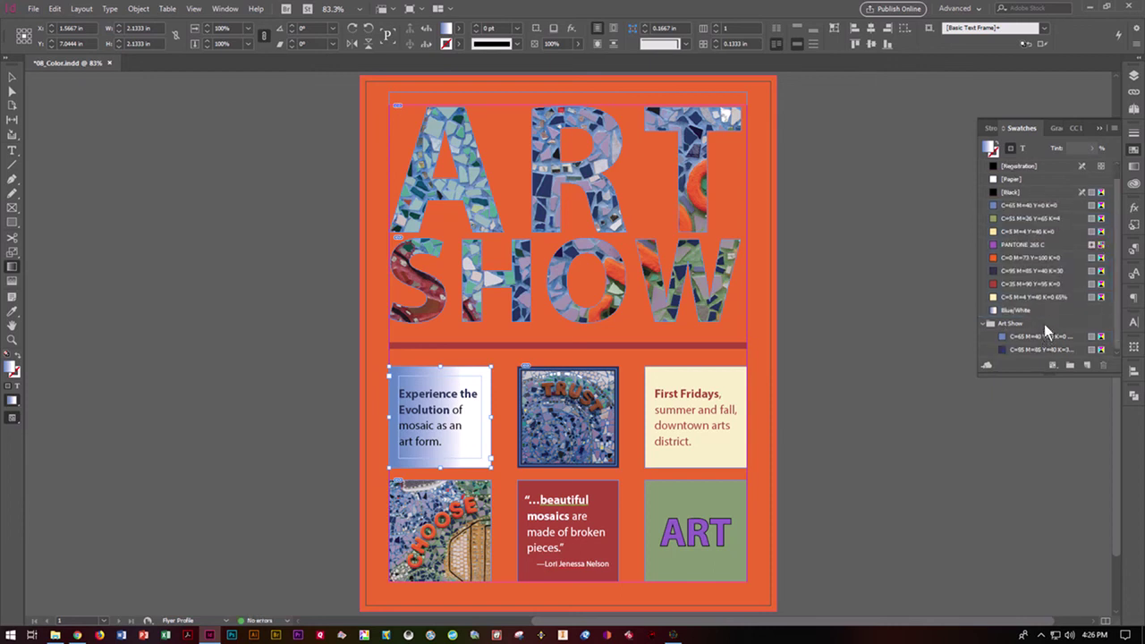
Move the C=5 M=4 Y=40 K=0 65% tint swatch into the Art Show color group and deselect the frame.
{"action": "left_click_drag", "start_coordinate": [1036, 293], "coordinate": [1030, 330]}
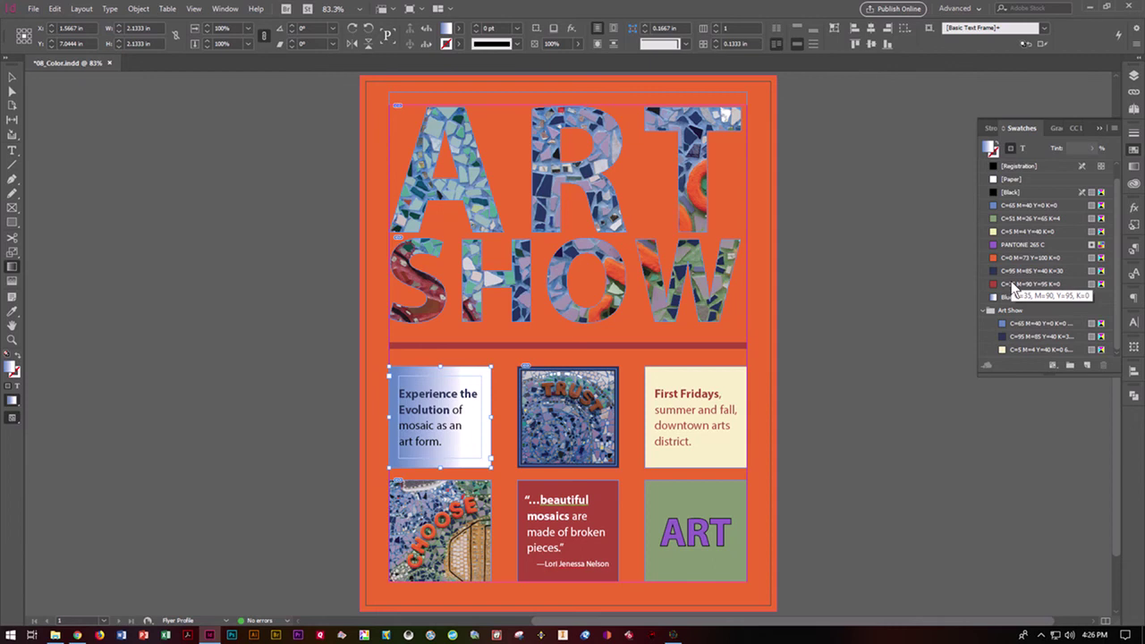
{"action": "left_click", "coordinate": [11, 77]}
{"action": "left_click", "coordinate": [224, 286]}
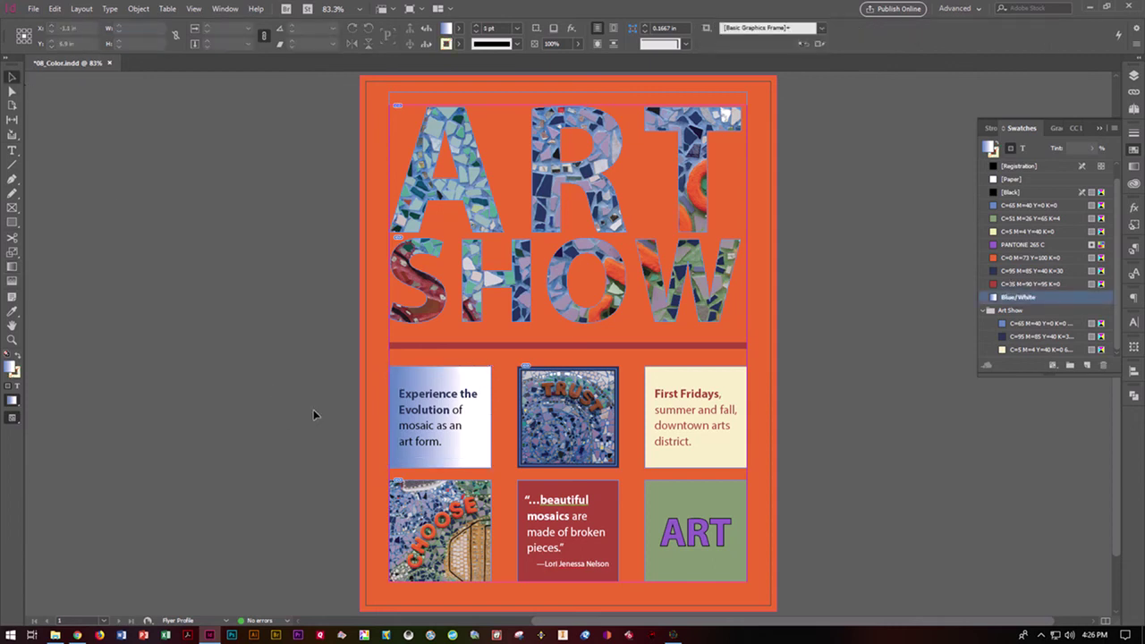
Preview the flyer without guides and frame edges, and return to the normal view.
{"action": "key", "text": "w"}
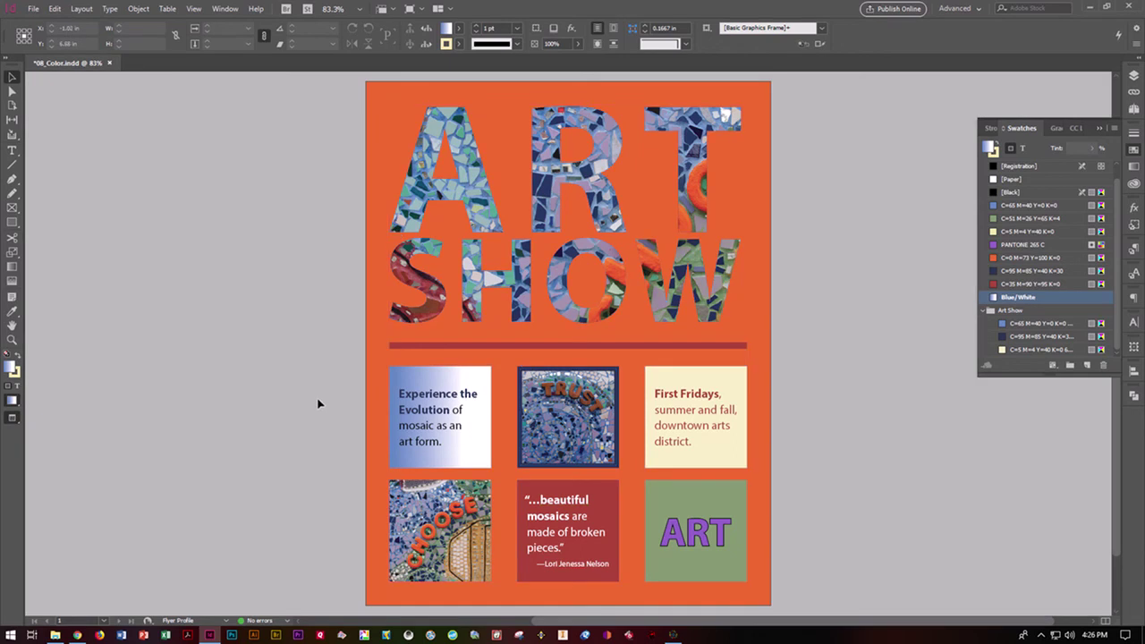
{"action": "key", "text": "w"}
Start packaging the publication, saving the document and continuing past the printing instructions.
{"action": "left_click", "coordinate": [33, 9]}
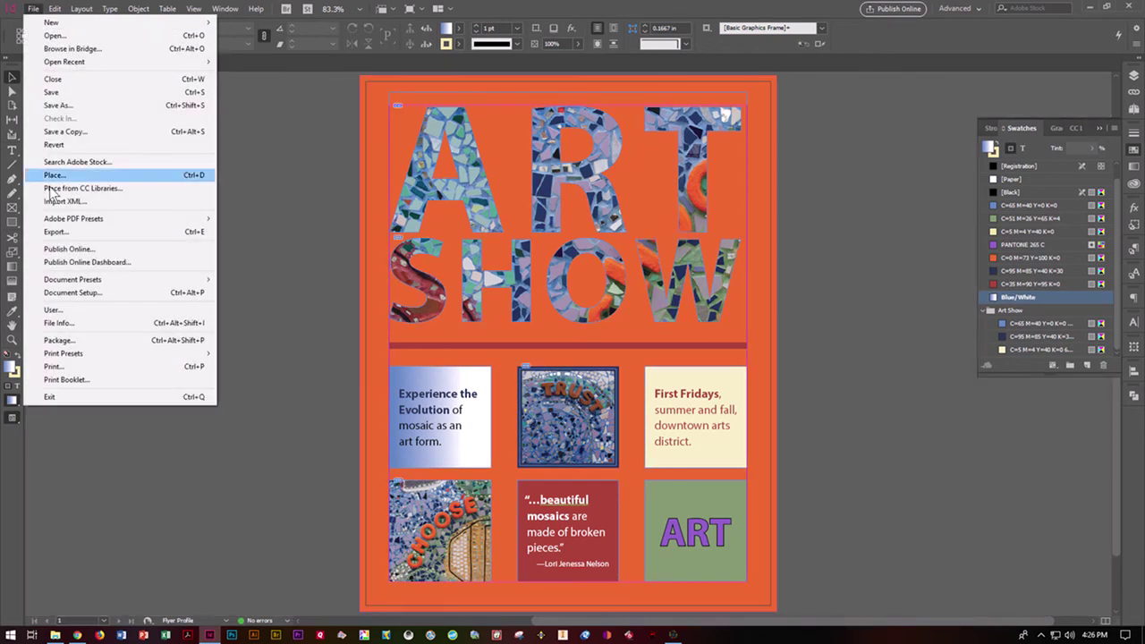
{"action": "mouse_move", "coordinate": [64, 224]}
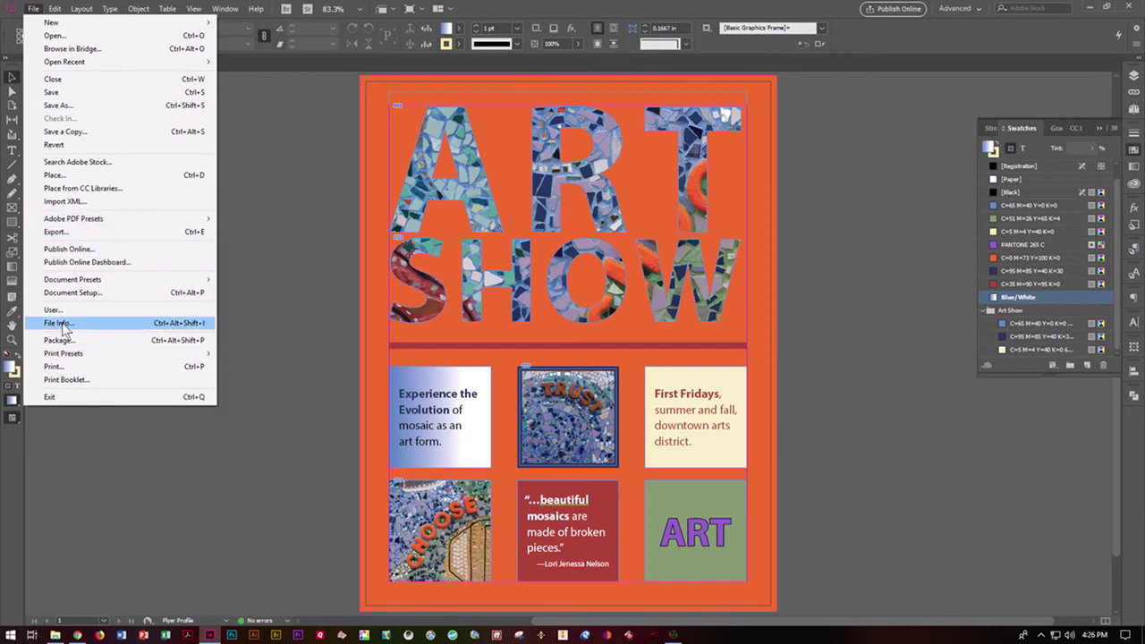
{"action": "left_click", "coordinate": [90, 340]}
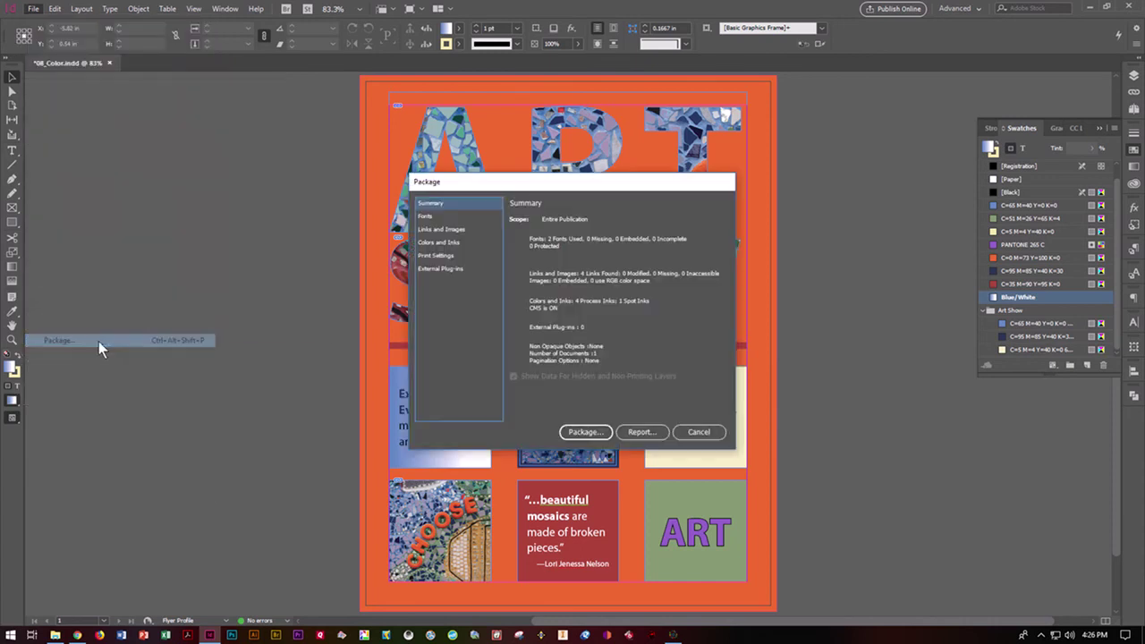
{"action": "left_click", "coordinate": [586, 439]}
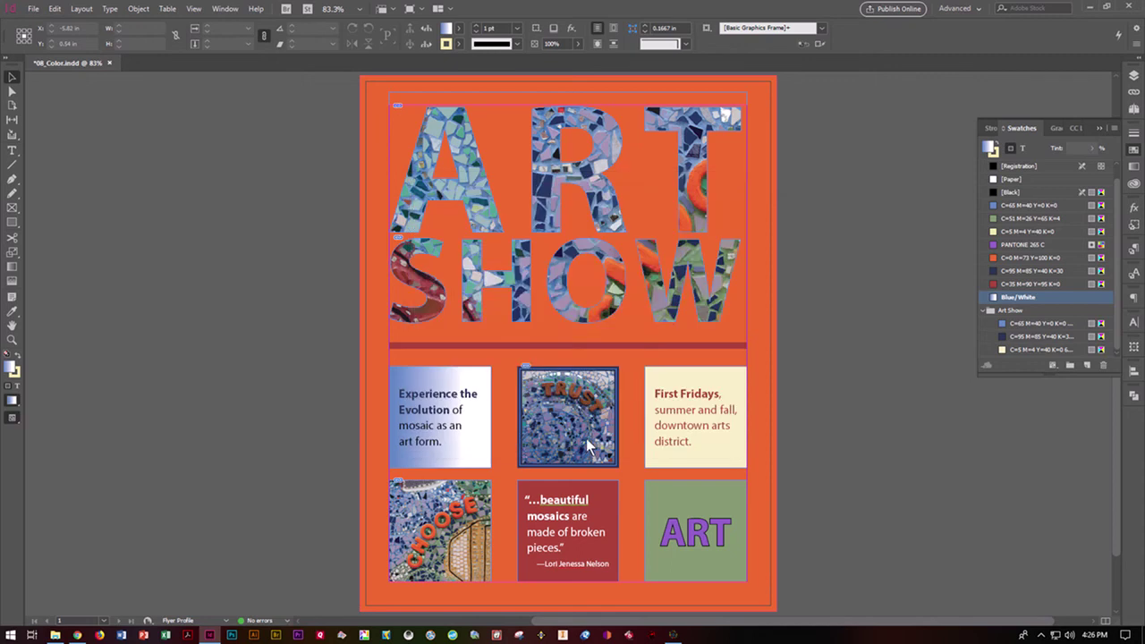
{"action": "left_click", "coordinate": [606, 339]}
{"action": "left_click", "coordinate": [703, 225]}
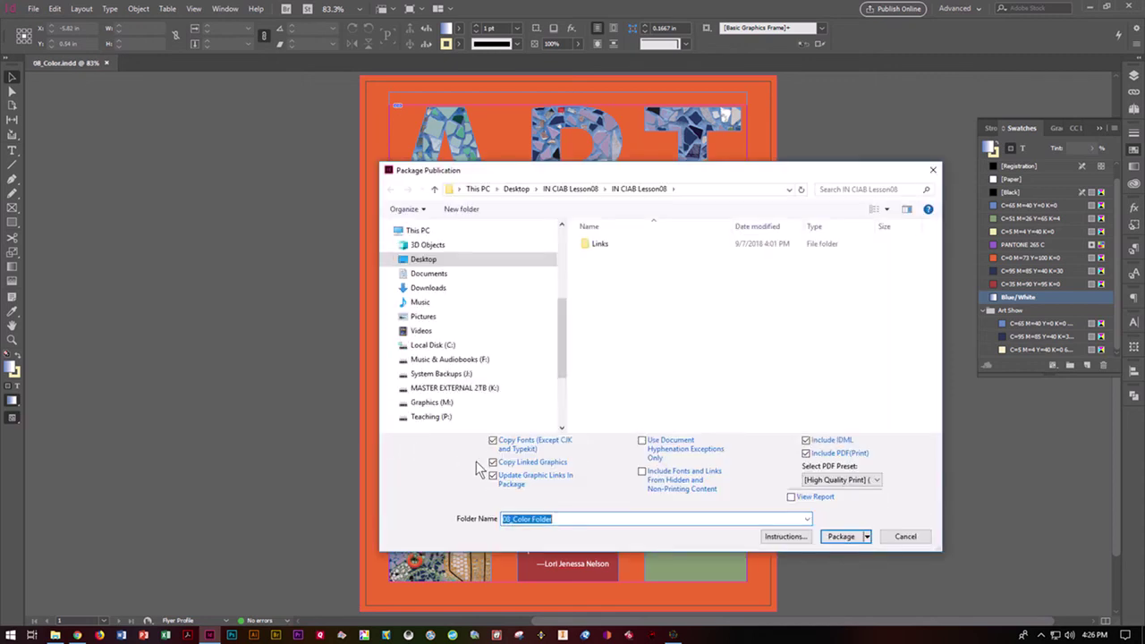
Package the flyer in the IN CIAB Lesson08 folder, naming the package folder with the student's surname followed by "IN CIAB CH 8 PACKAGED".
{"action": "key", "text": "BackSpace"}
{"action": "type", "text": "Dose"}
{"action": "type", "text": ","}
{"action": "key", "text": "BackSpace"}
{"action": "type", "text": "IN CIABA"}
{"action": "key", "text": "BackSpace"}
{"action": "type", "text": "CH 8 PACKAGED"}
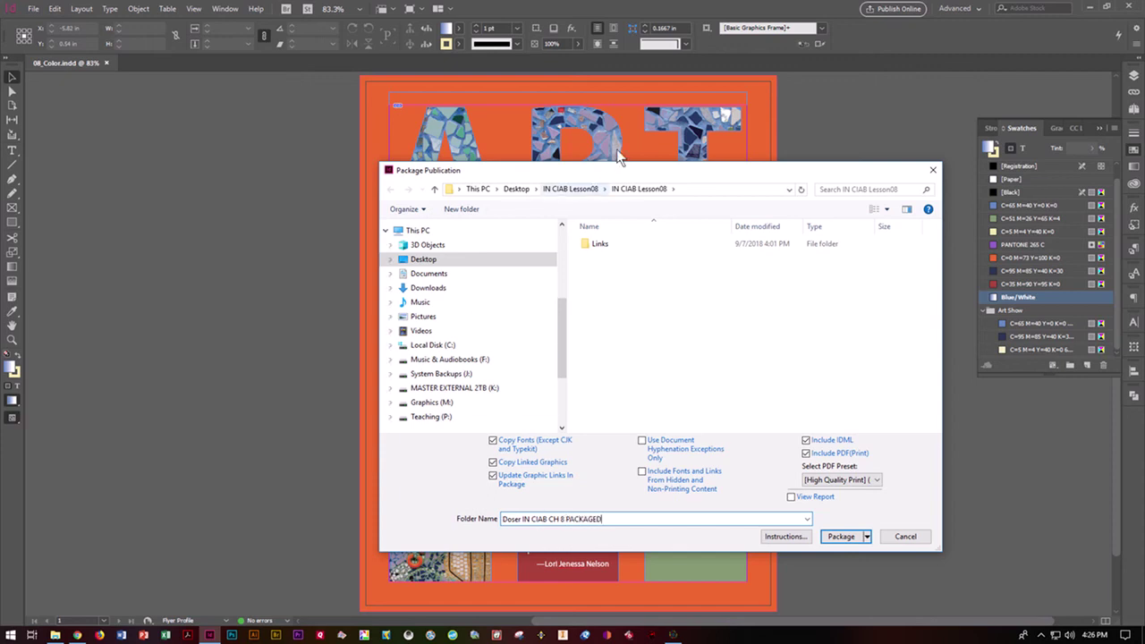
{"action": "left_click", "coordinate": [630, 190]}
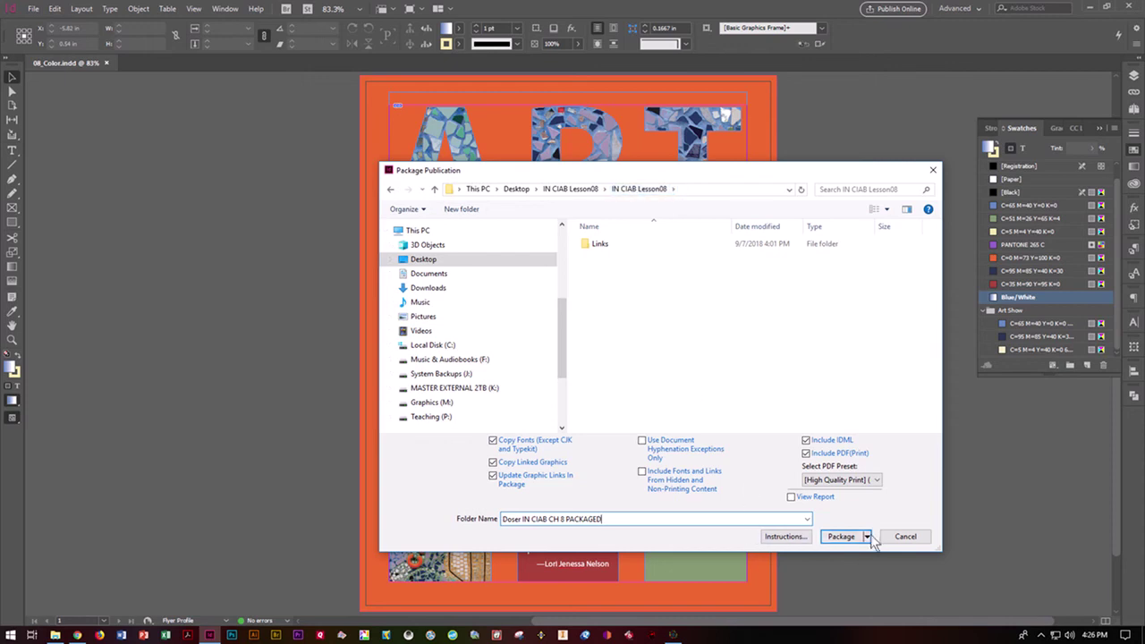
{"action": "left_click", "coordinate": [840, 537]}
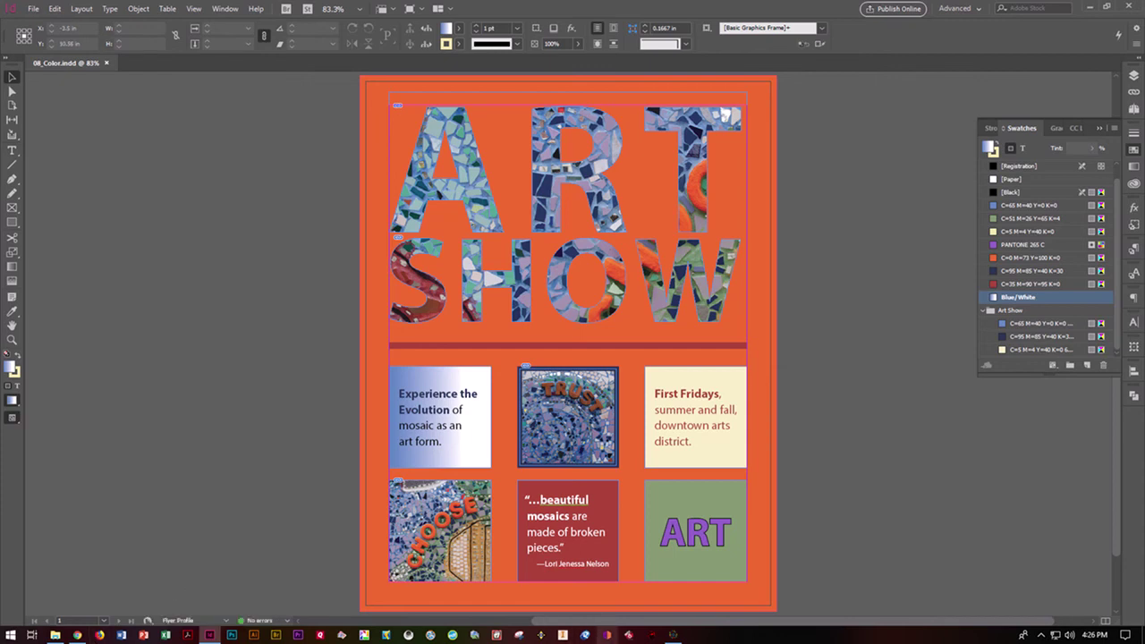
{"action": "left_click", "coordinate": [663, 636]}
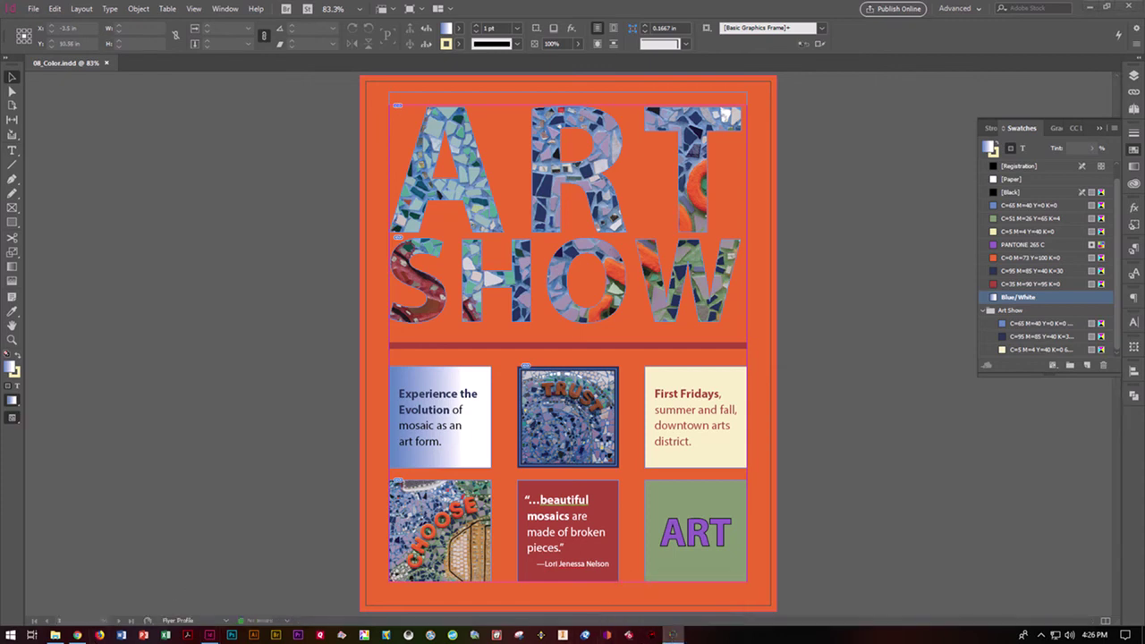